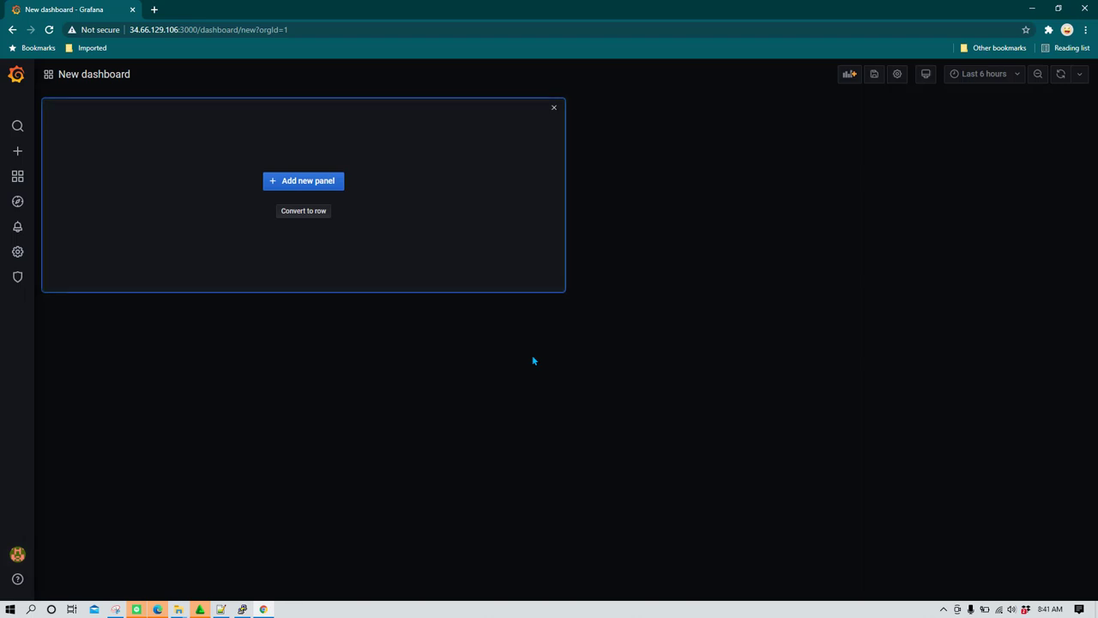
Switch from Grafana's empty new dashboard to the PuTTY terminal at /etc/telegraf.
click(242, 609)
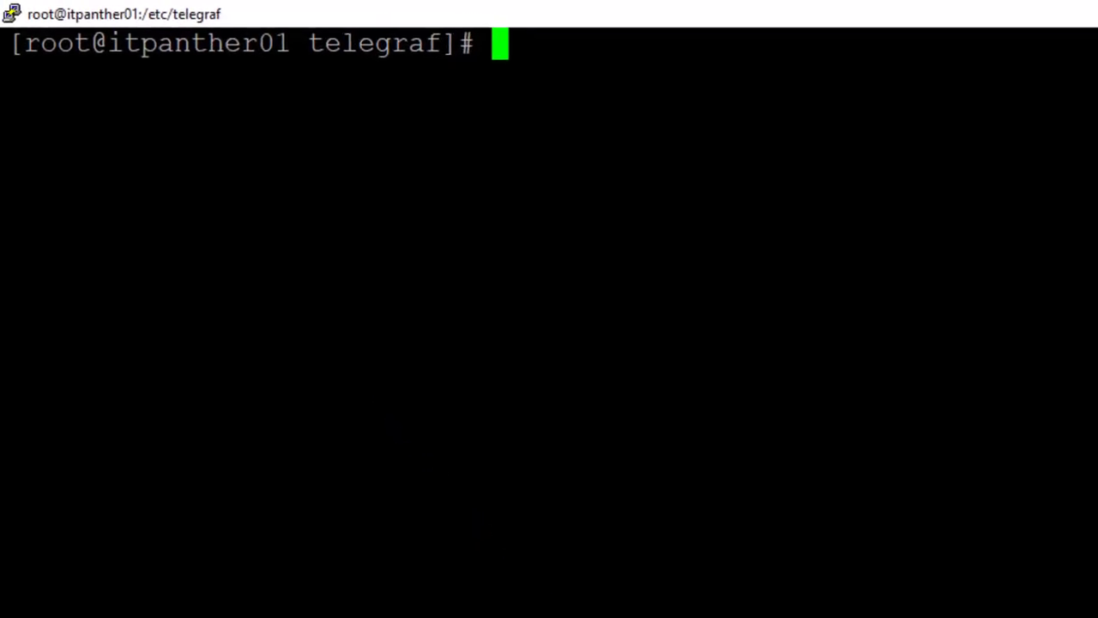
Show the current directory and list the files in /etc/telegraf with pwd and ll.
text(pwd)
key(Return)
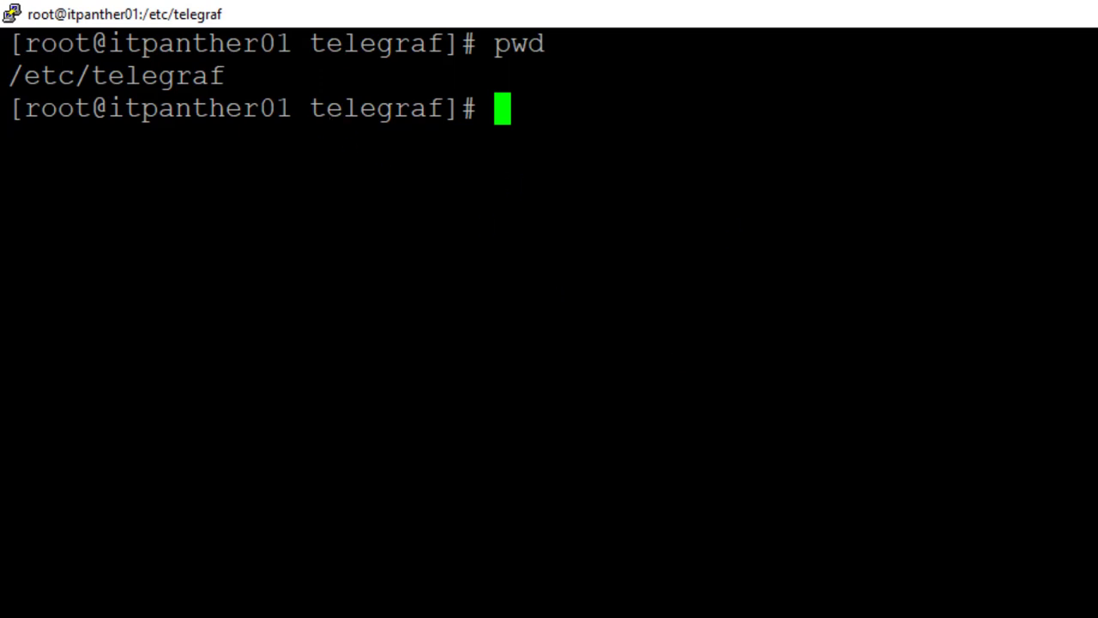
text(ll)
key(Return)
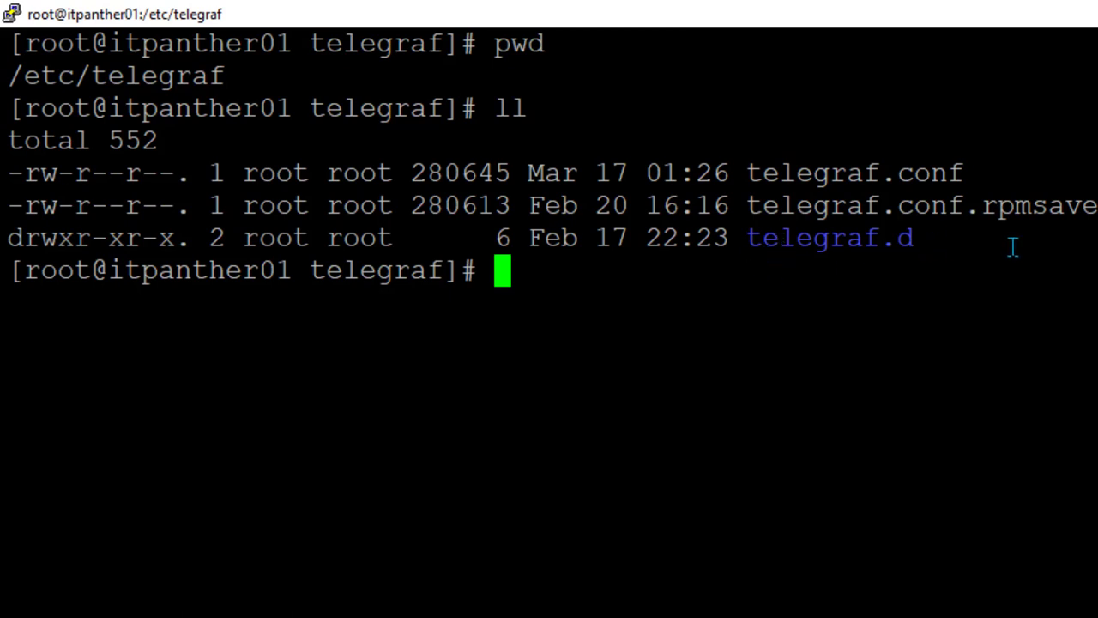
Enter telegraf.d, confirm the path with pwd, and return to /etc/telegraf.
text(cd tel)
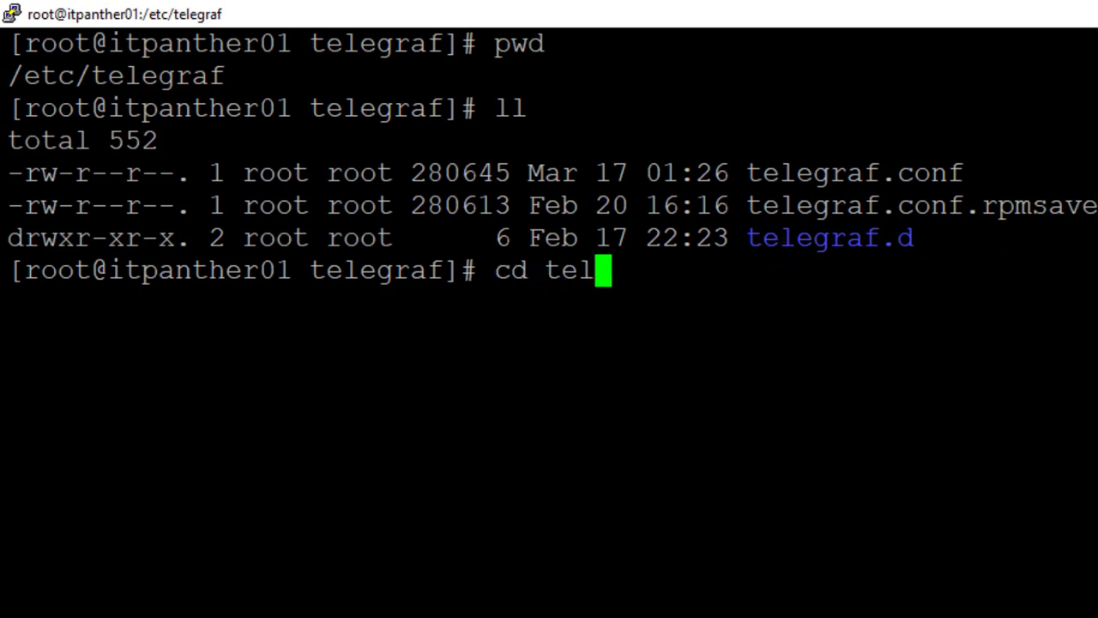
key(Tab)
text(d)
key(Return)
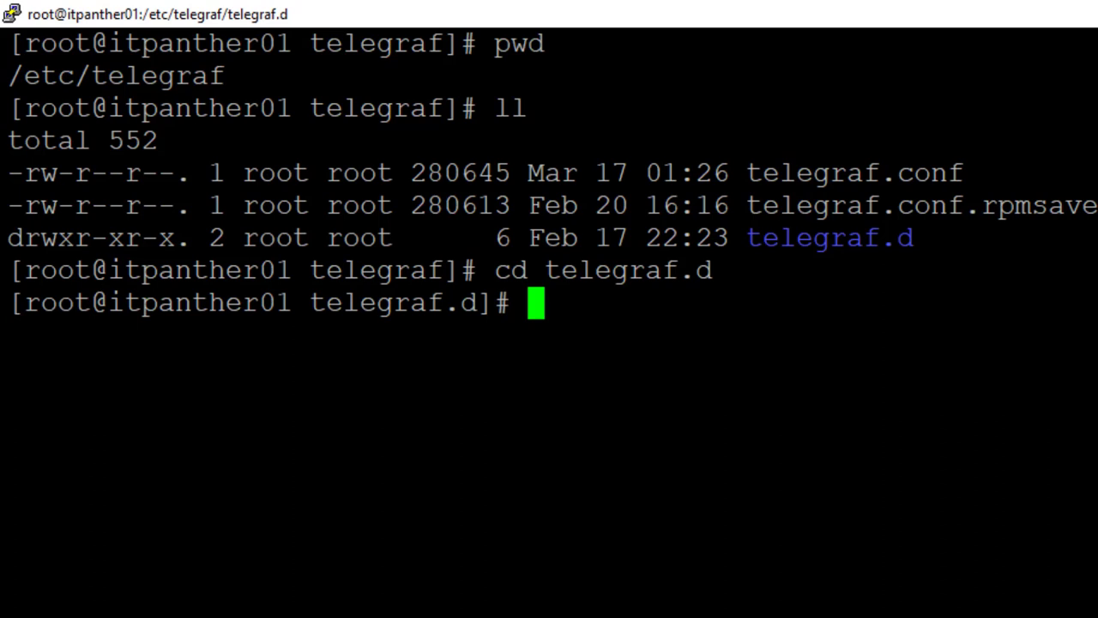
text(pwd)
key(Return)
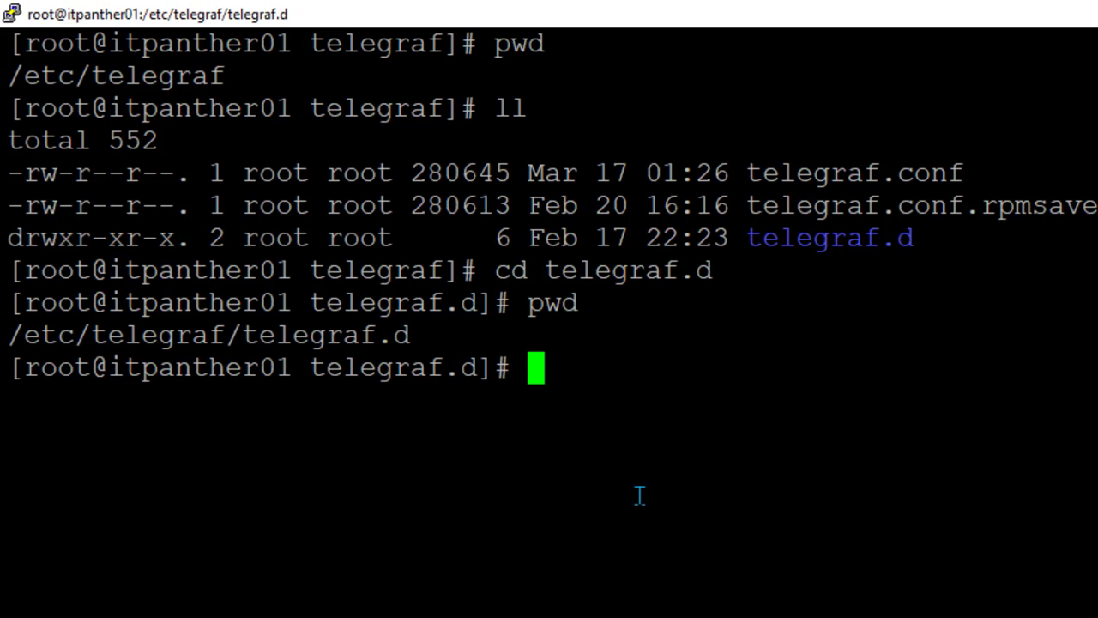
text(cd ..)
key(Return)
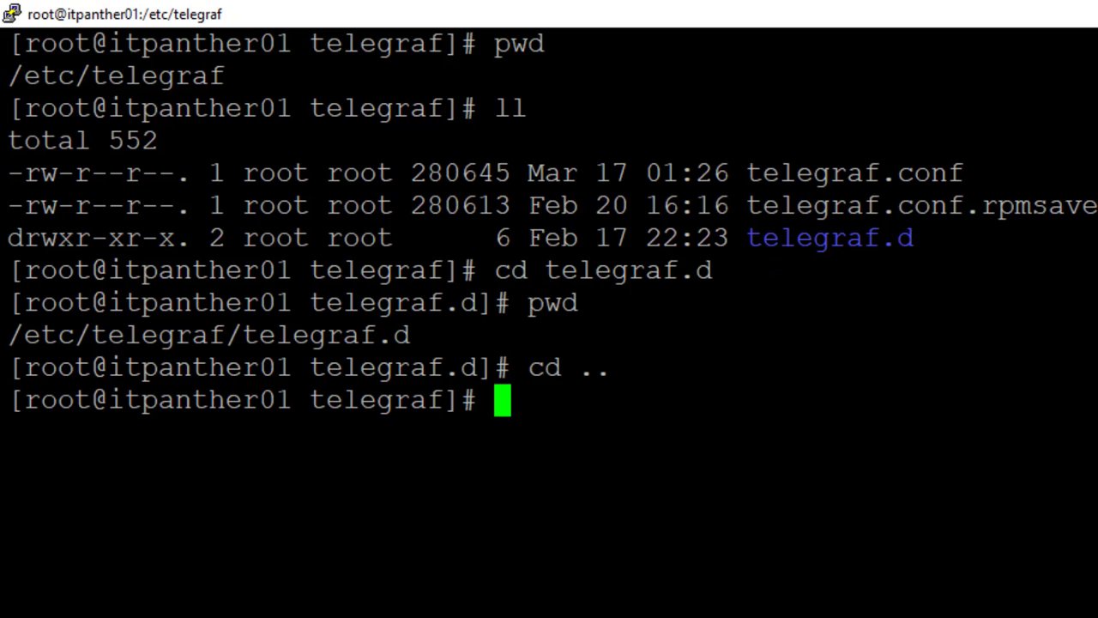
Open telegraf.conf in the vi editor.
text(vi tel)
key(Tab)
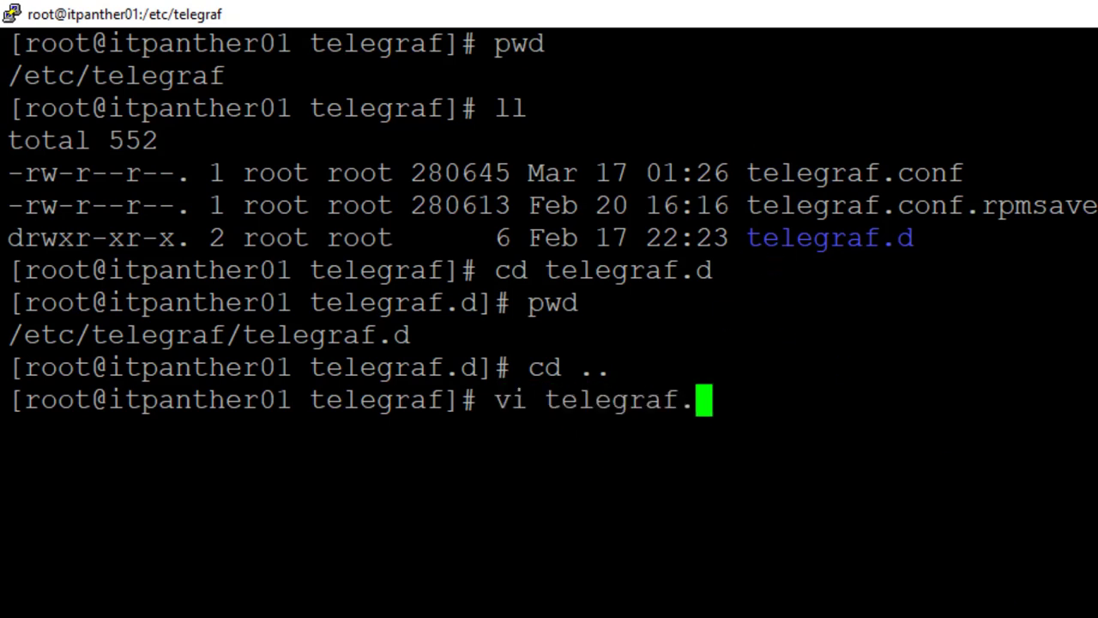
text(conf)
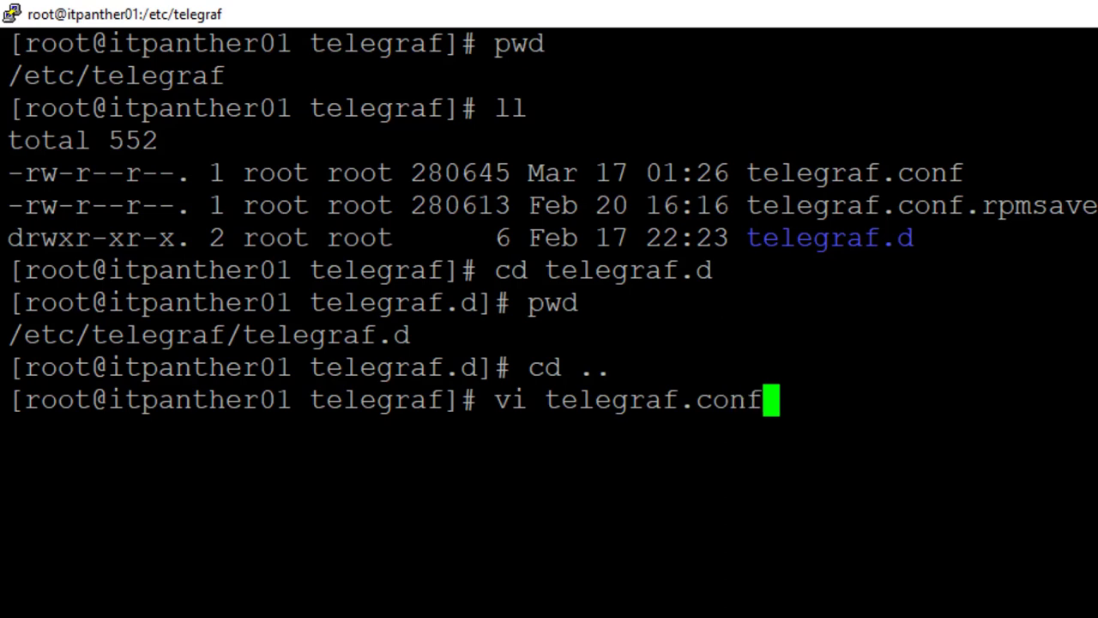
key(Return)
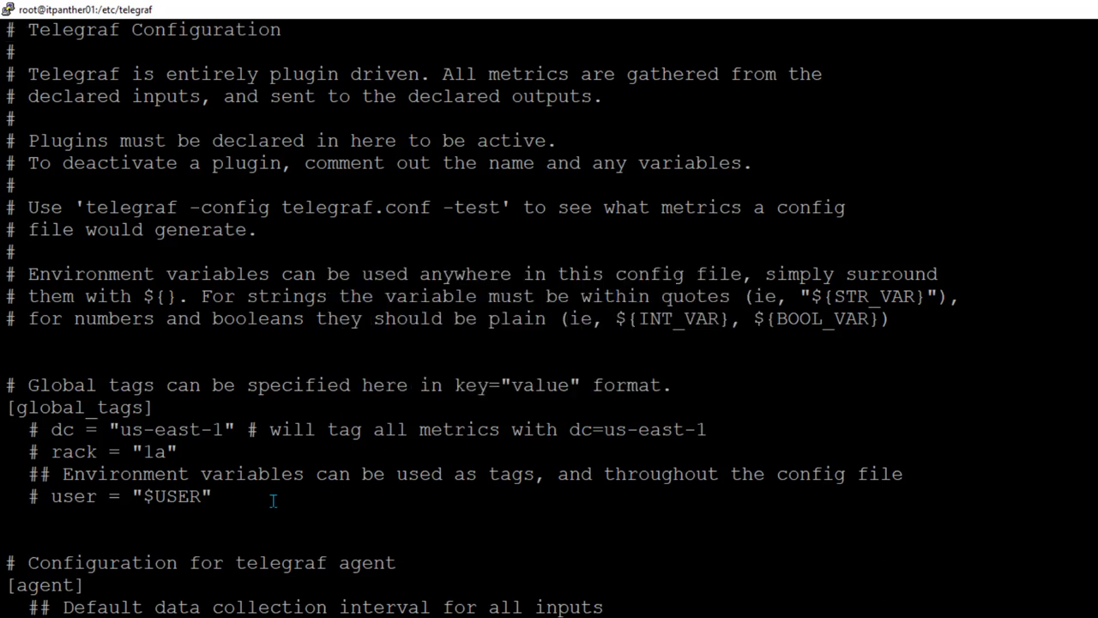
Search telegraf.conf for the [[inputs.http_response]] section with its urls list, then suspend vi.
text(/inputs.http)
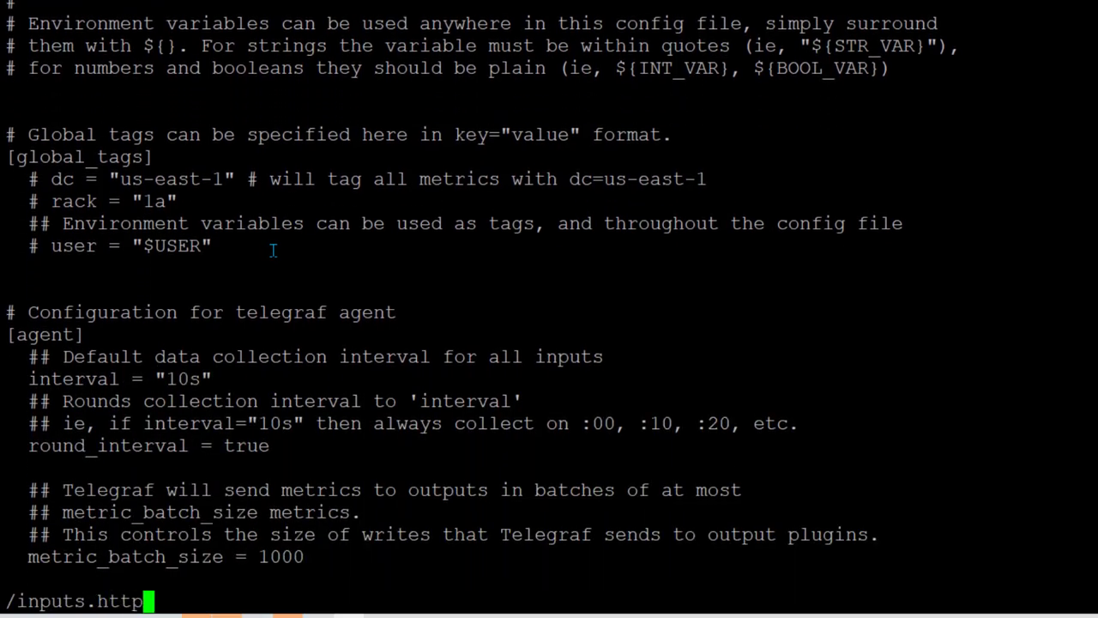
key(Return)
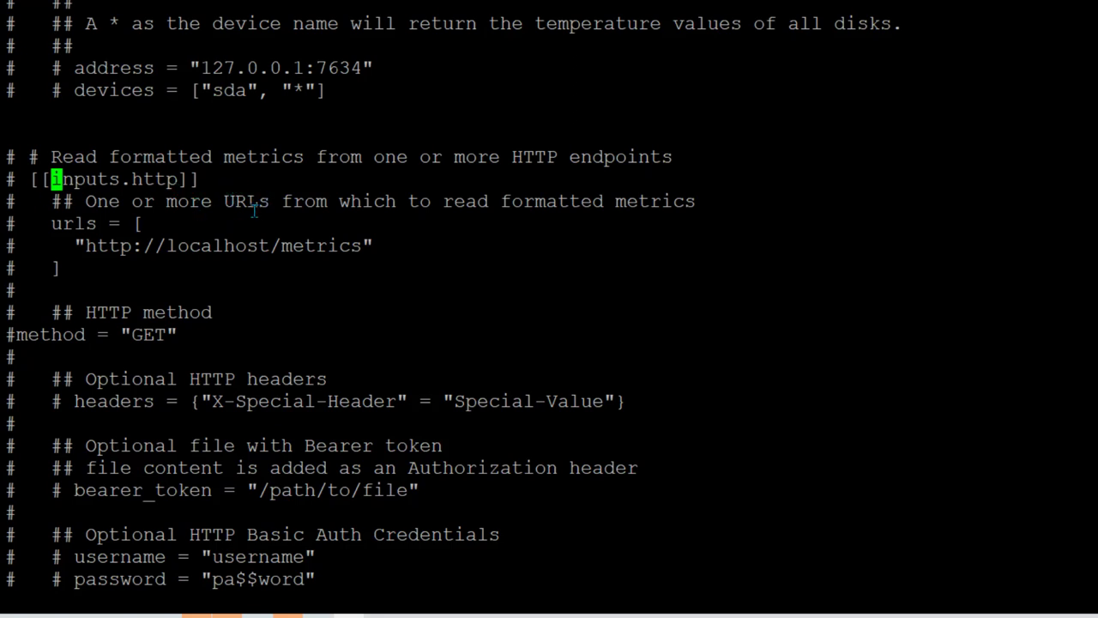
key(n)
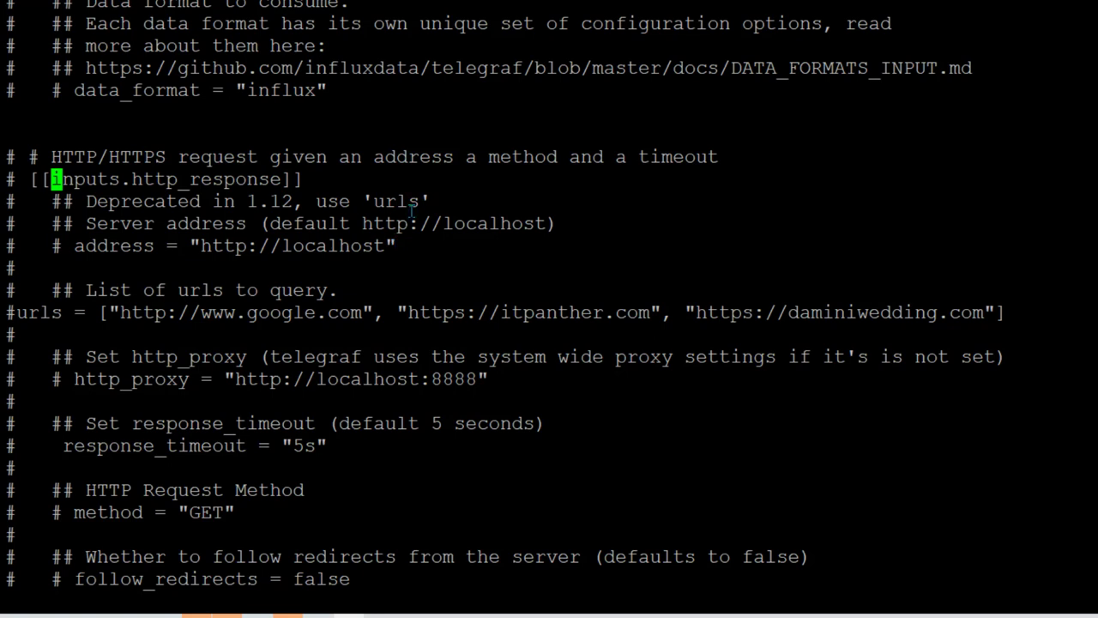
key(ctrl+z)
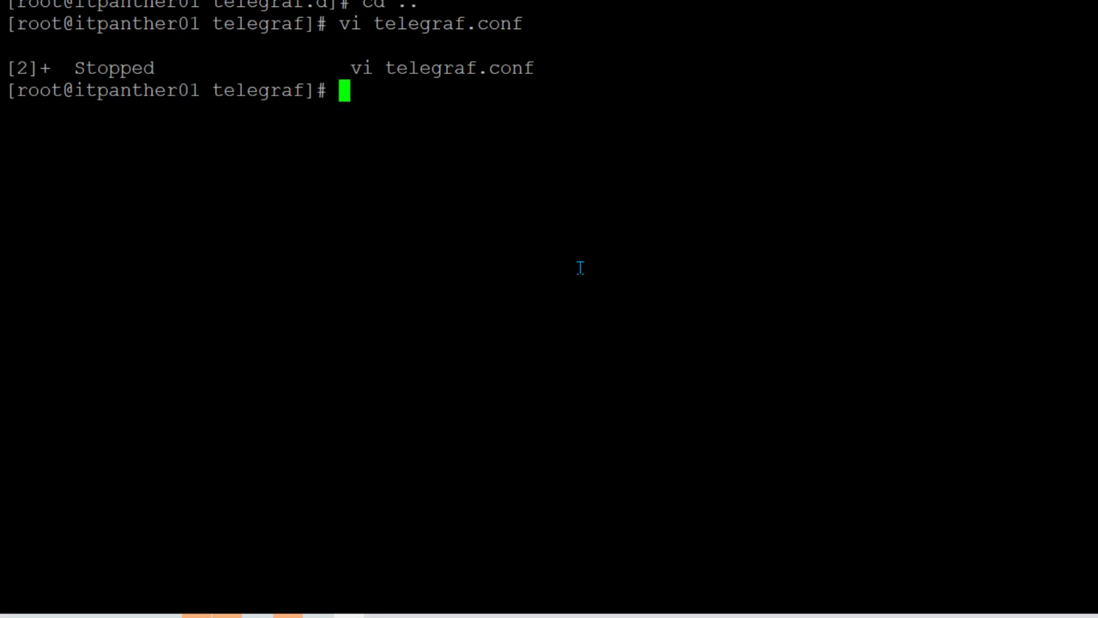
Change into /etc/telegraf/telegraf.d and create a new website_mon.conf file in vi.
text(pwd)
key(Return)
text(cd teleg)
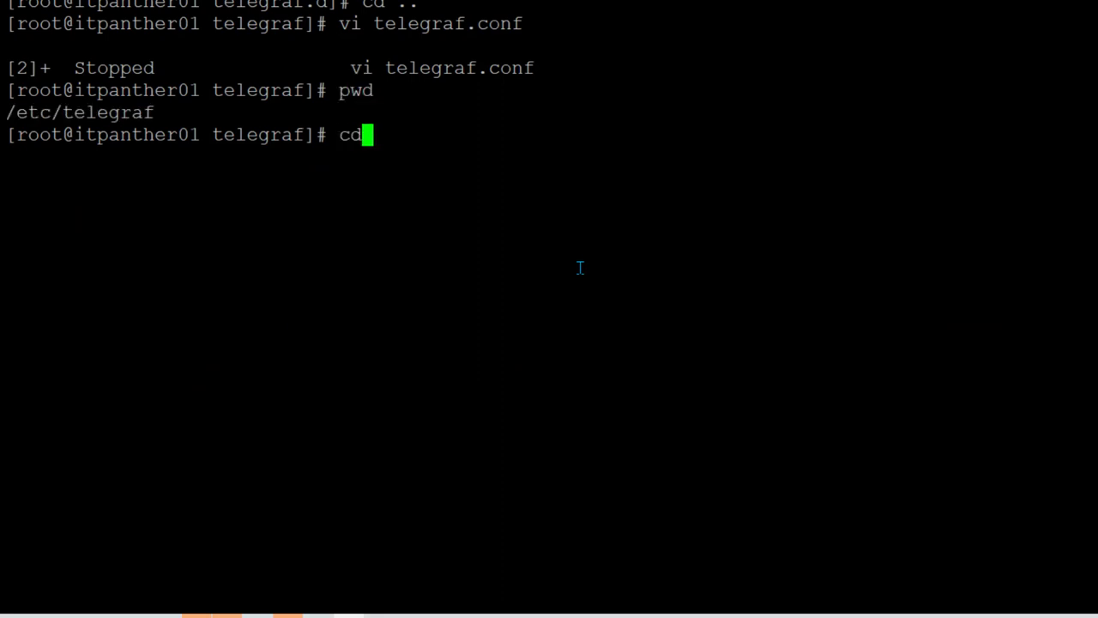
text(rrf)
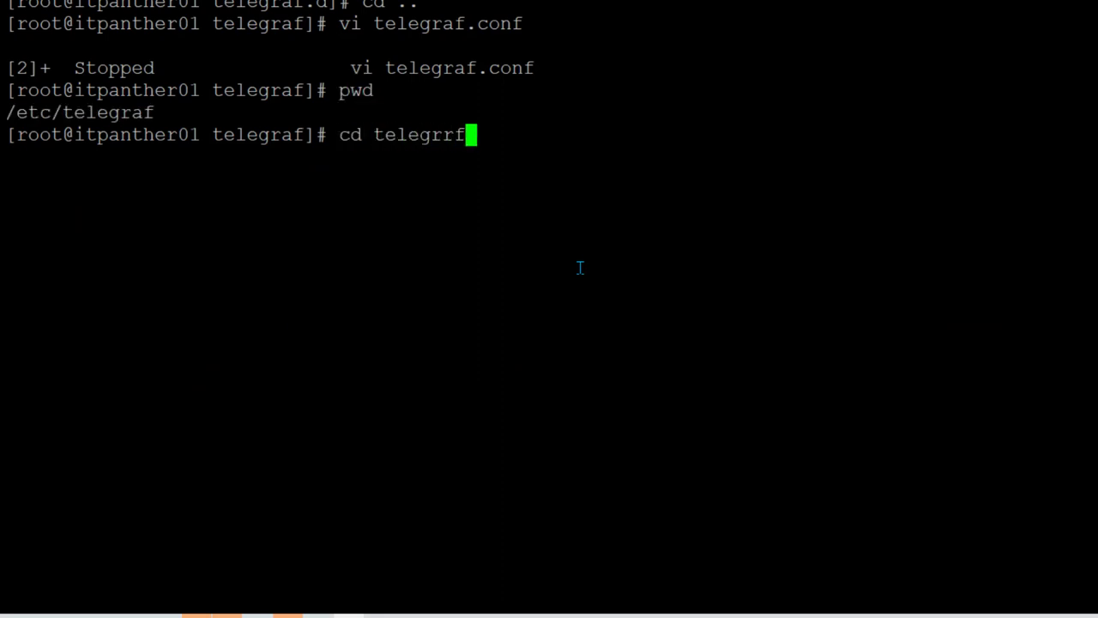
key(BackSpace)
key(BackSpace)
text(af.d)
key(Return)
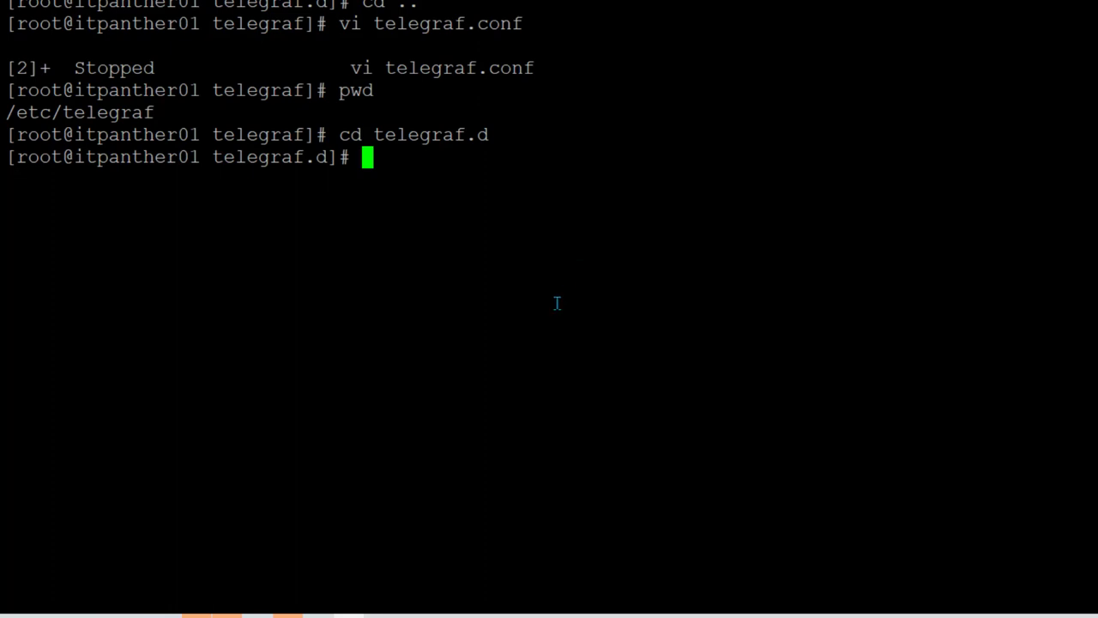
text(vi )
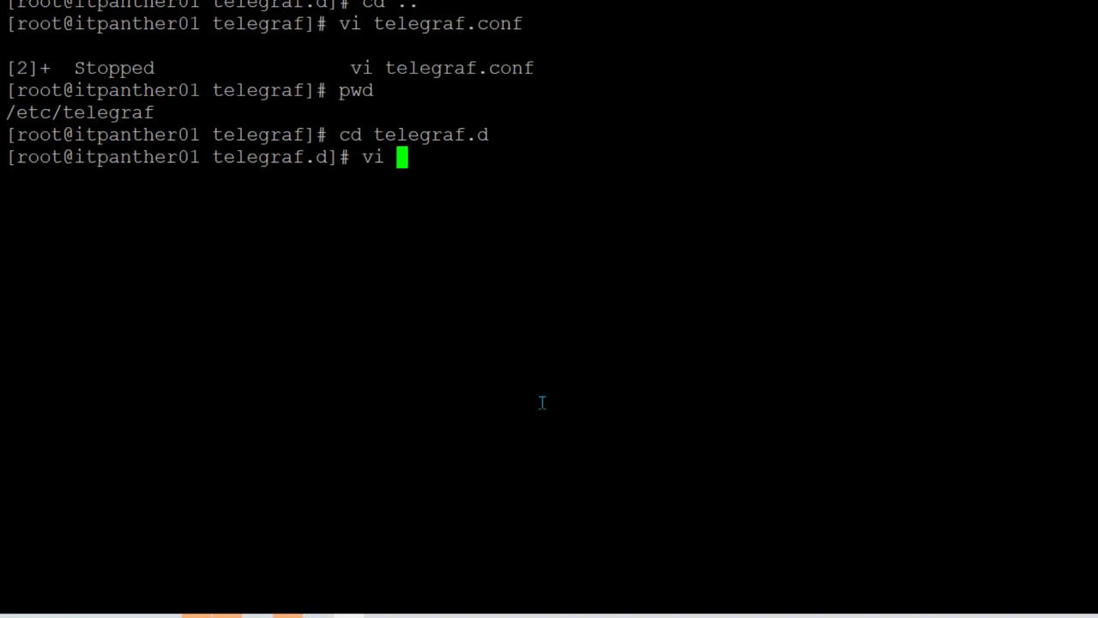
text(we)
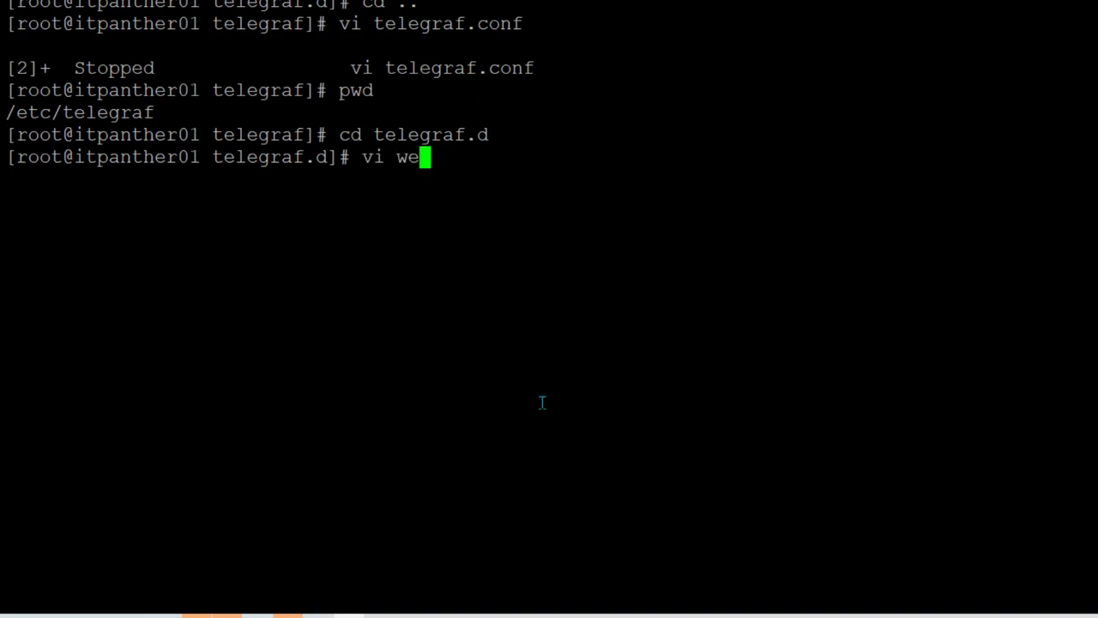
text(bsite_mo)
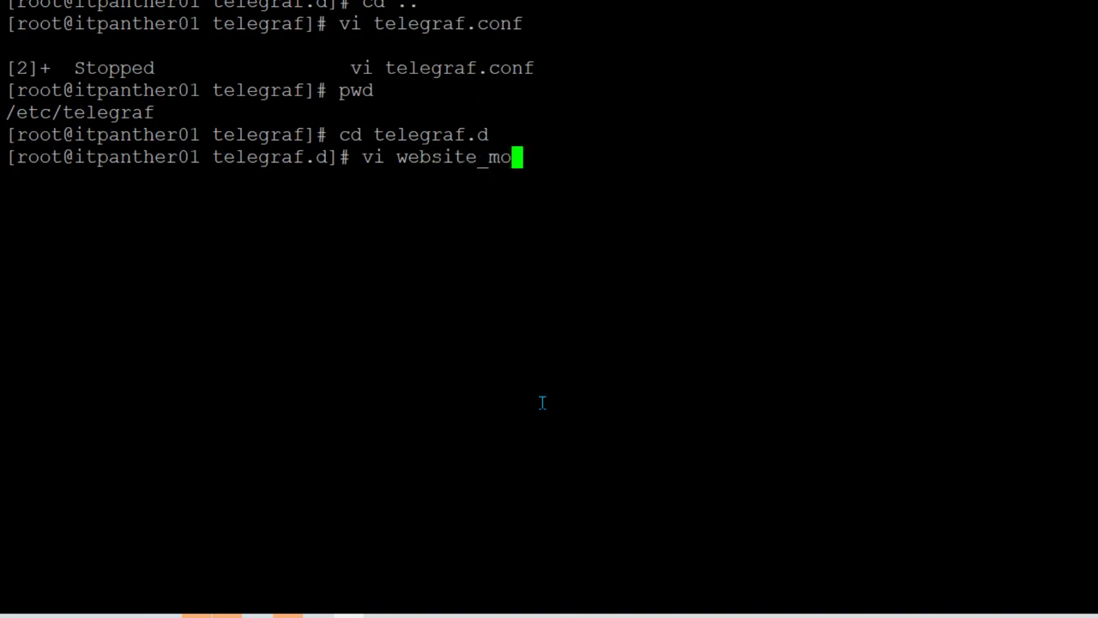
text(n.conf)
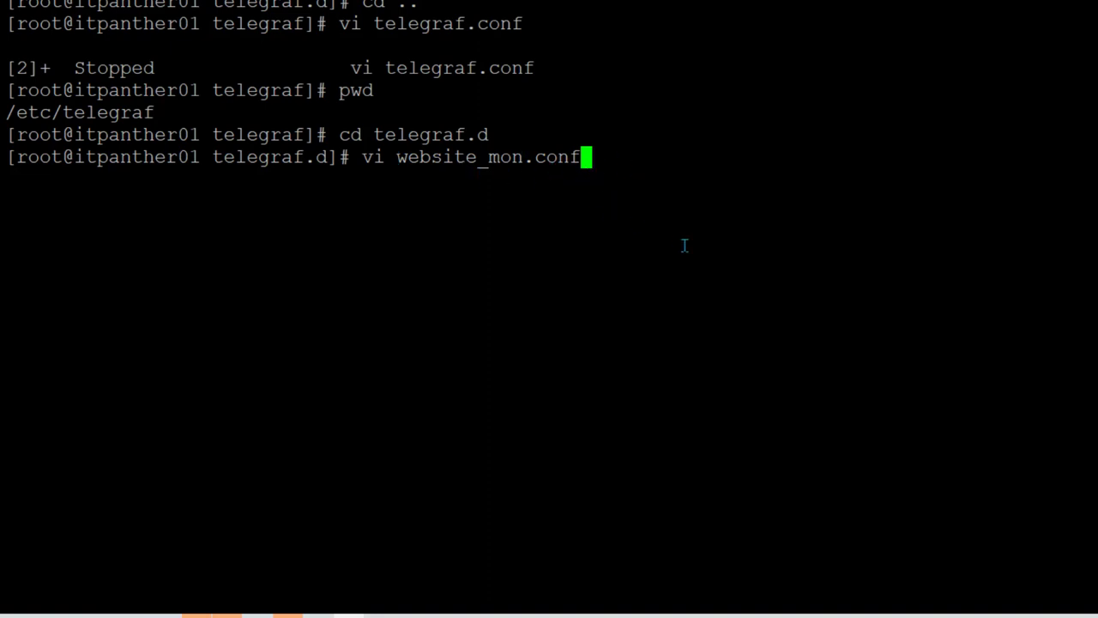
key(Return)
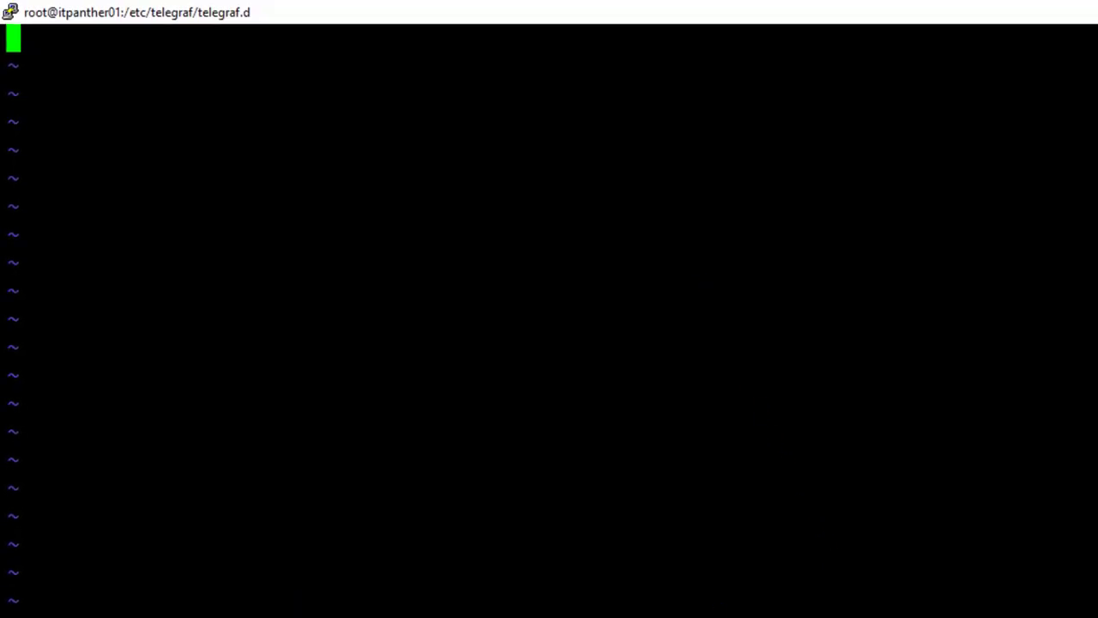
In Notepad++, review the prepared [[inputs.http_response]] snippet and its urls line.
key(alt+Tab)
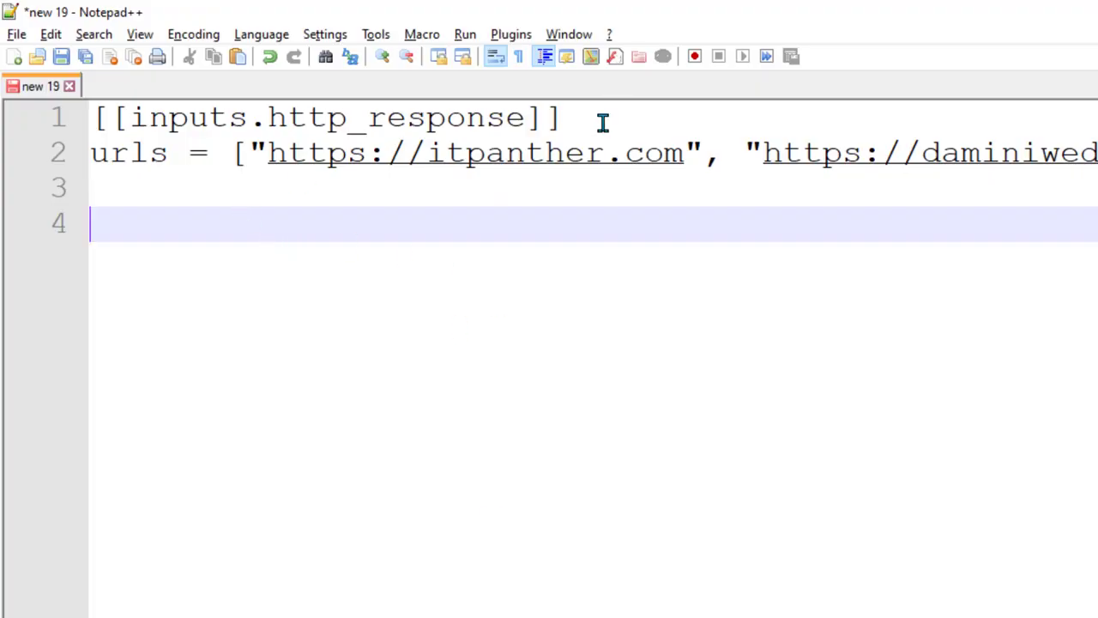
drag(1056, 152, 17, 128)
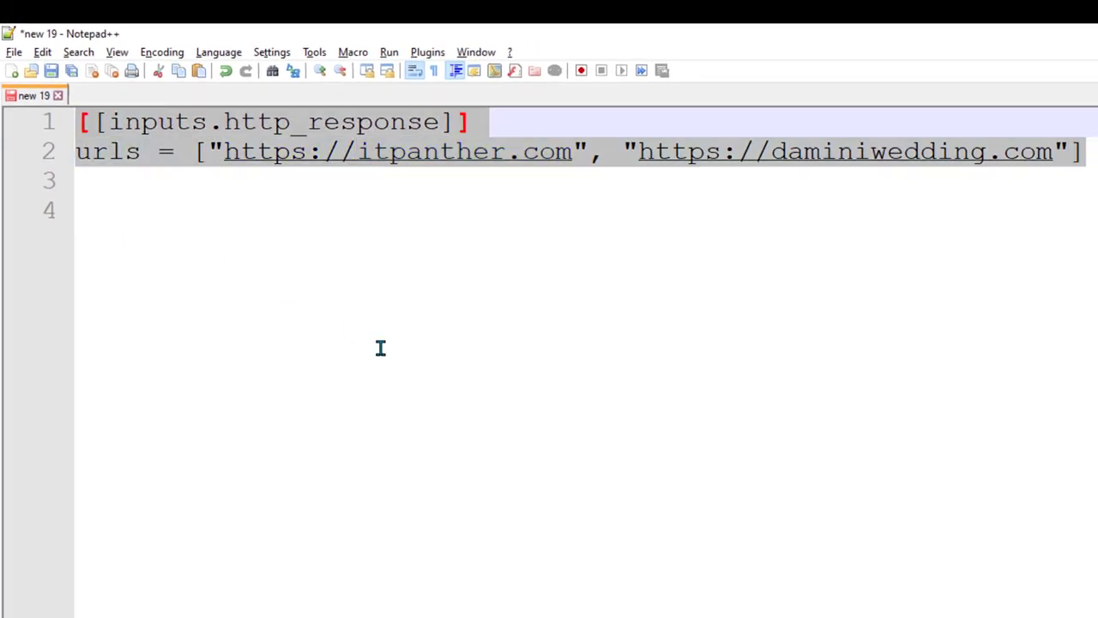
click(442, 260)
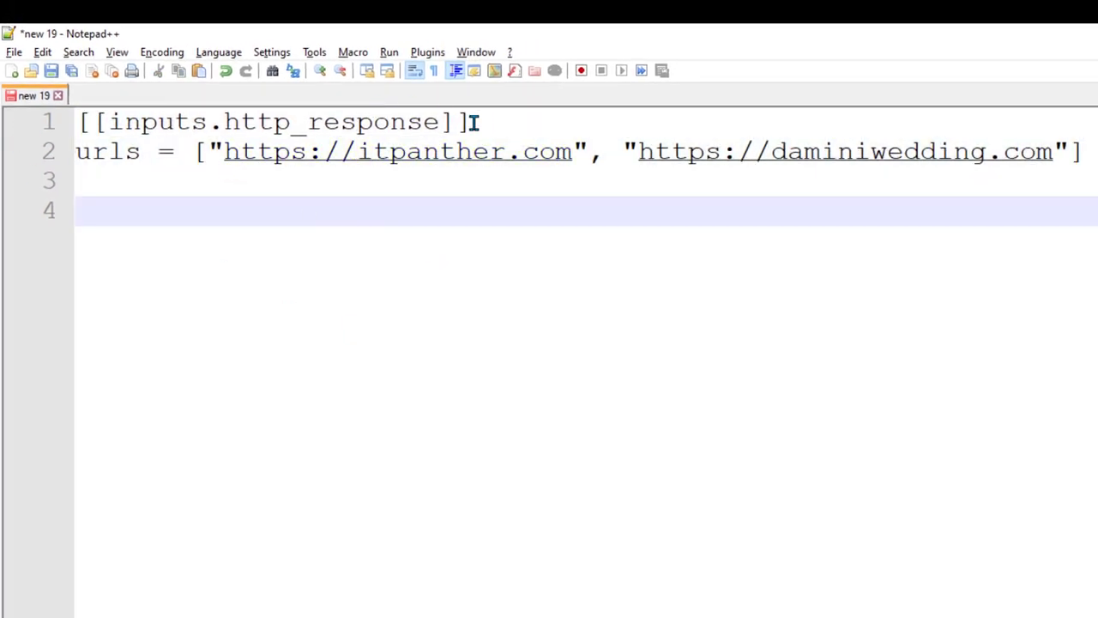
drag(469, 120, 54, 110)
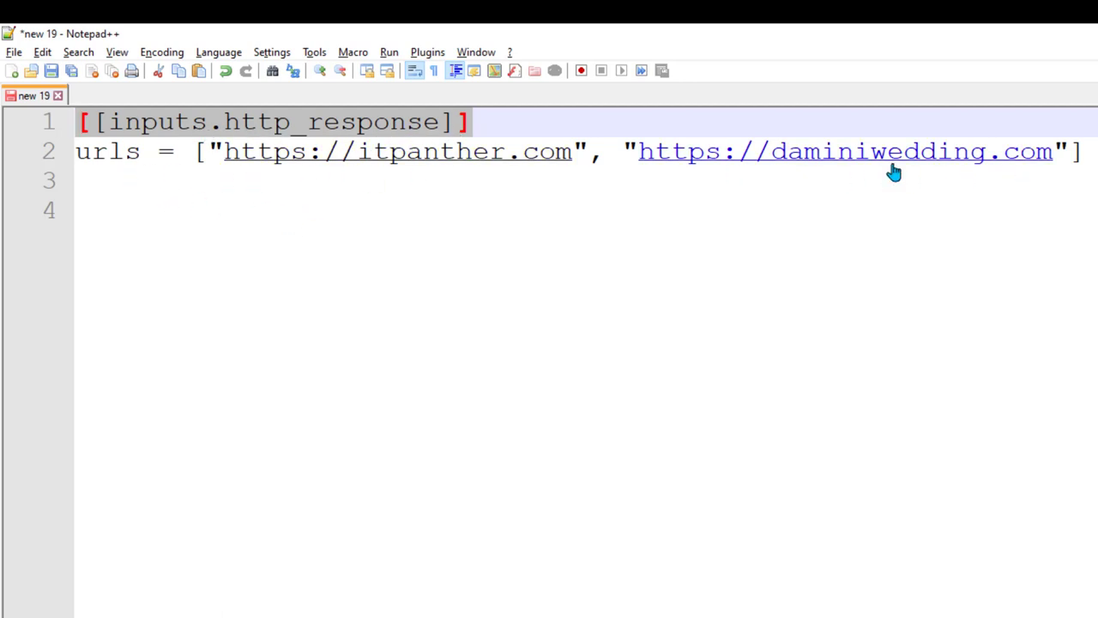
click(764, 214)
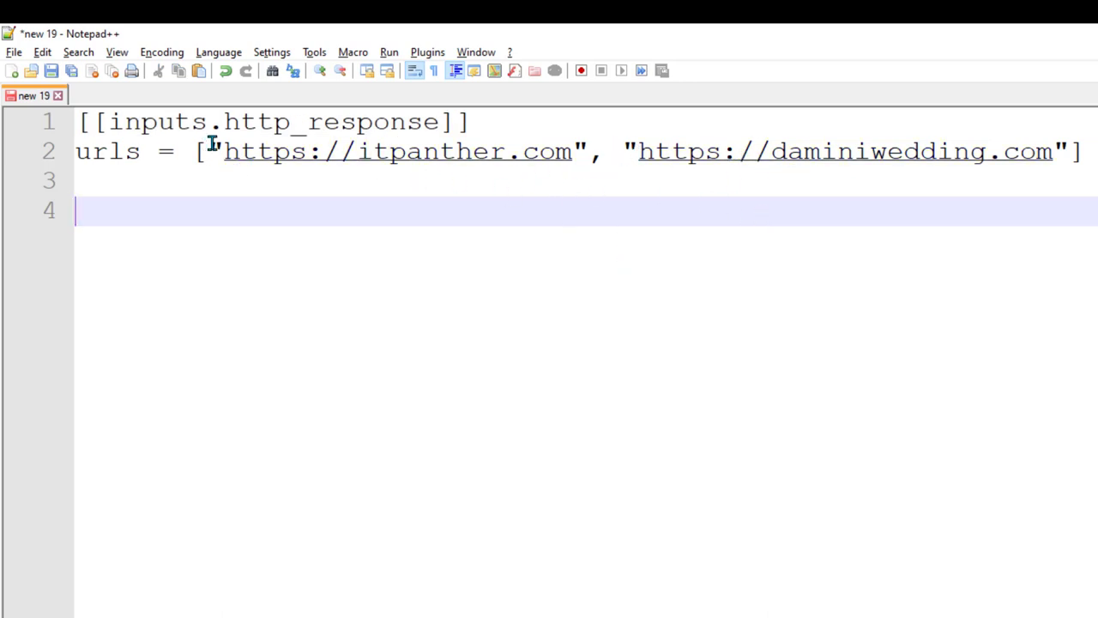
click(1071, 152)
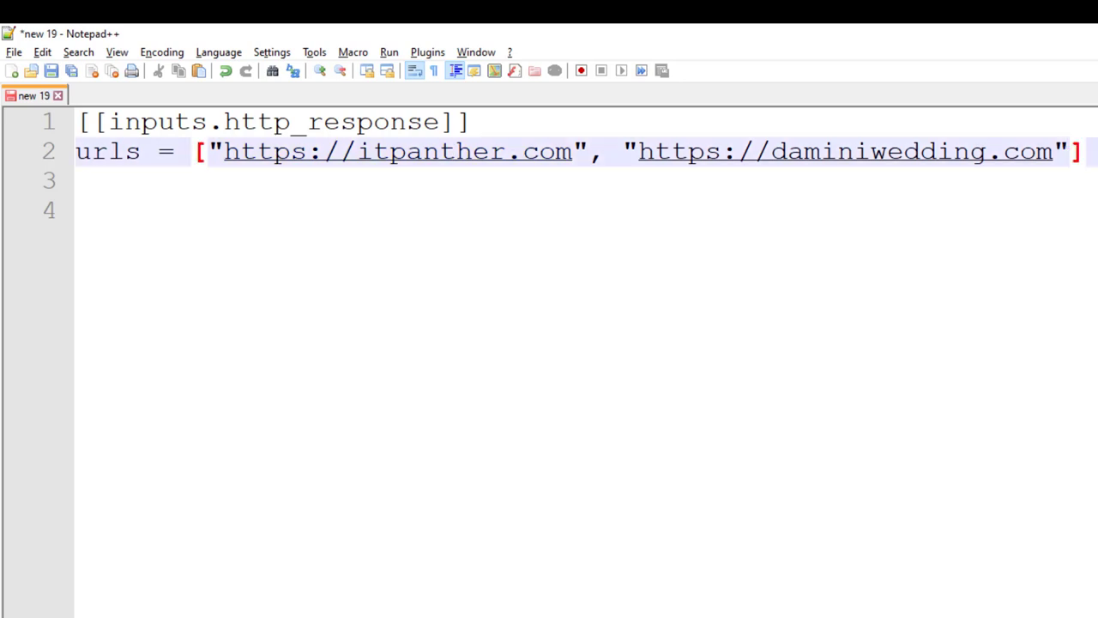
text(, )
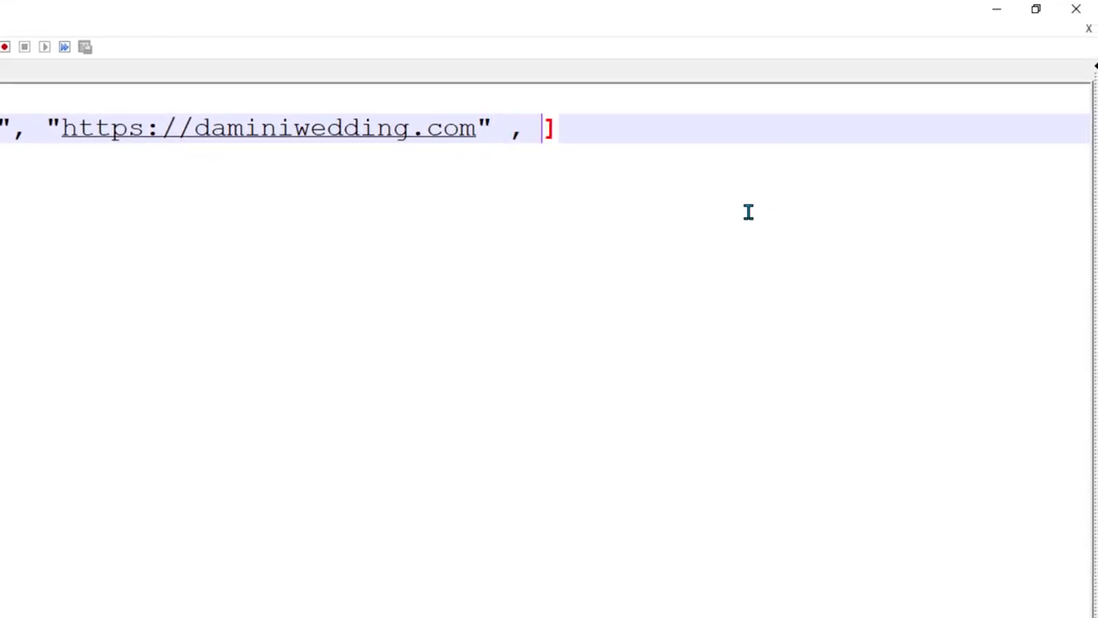
text("https)
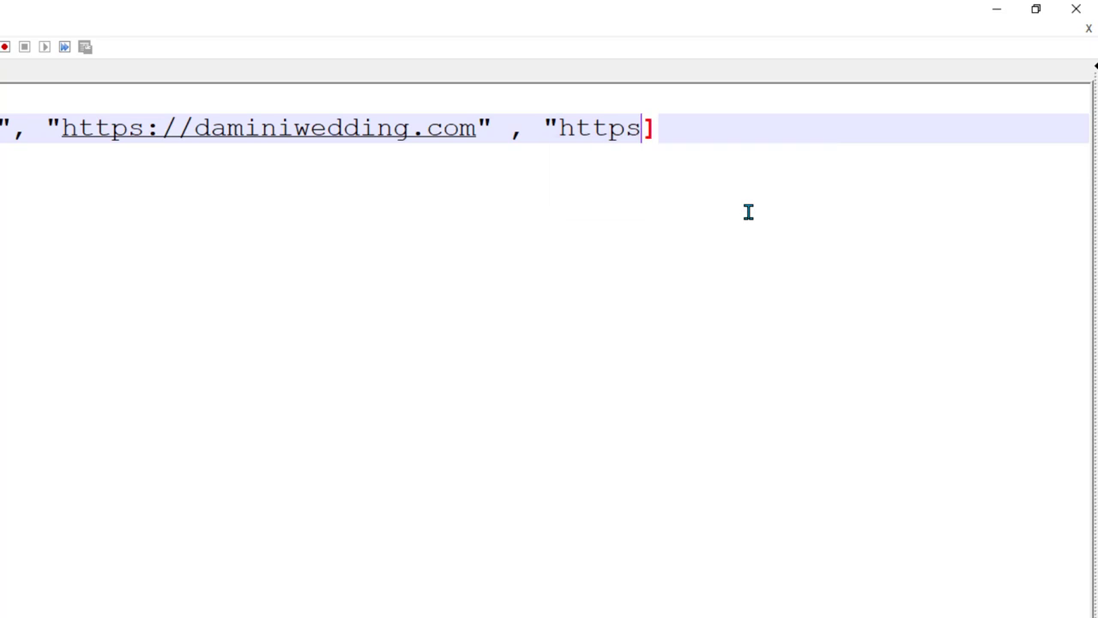
key(BackSpace)
key(BackSpace)
key(BackSpace)
key(BackSpace)
key(BackSpace)
text(https)
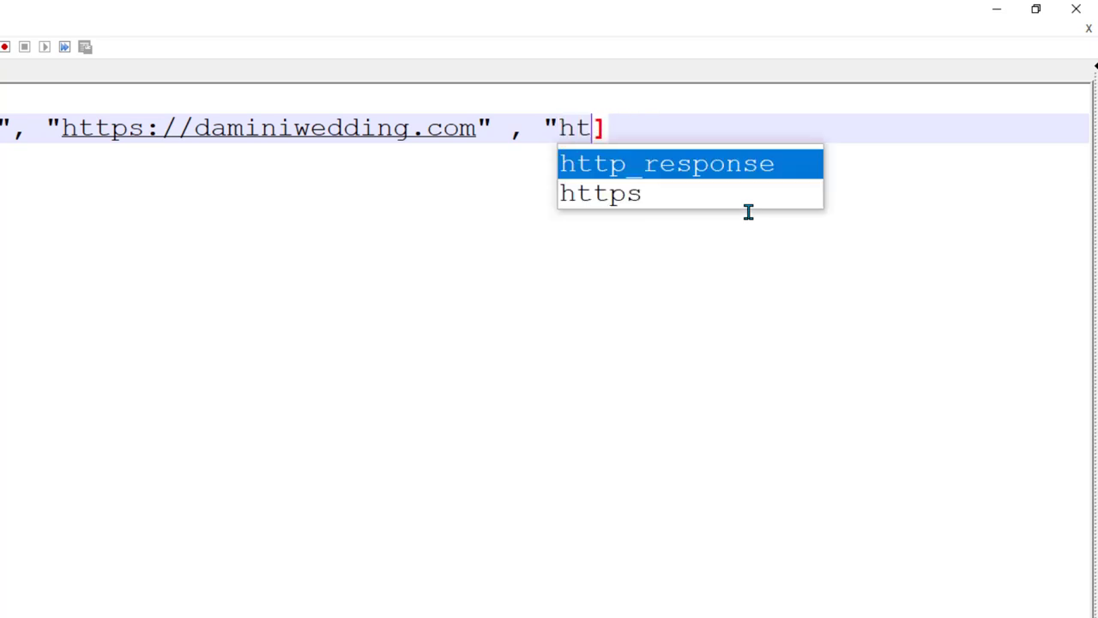
text(://google.com)
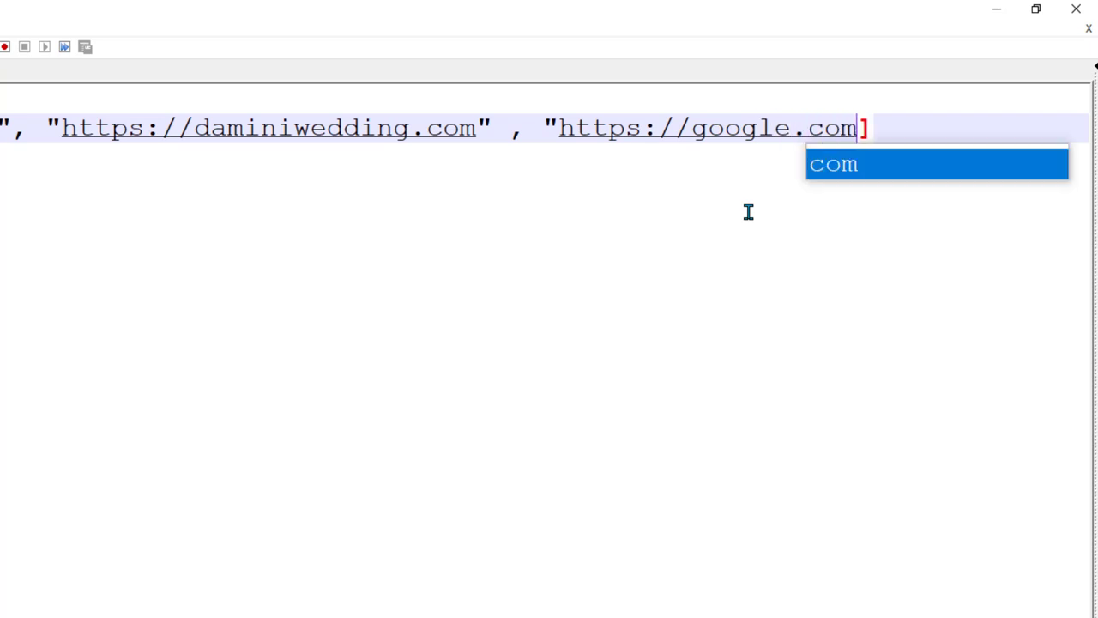
text(")
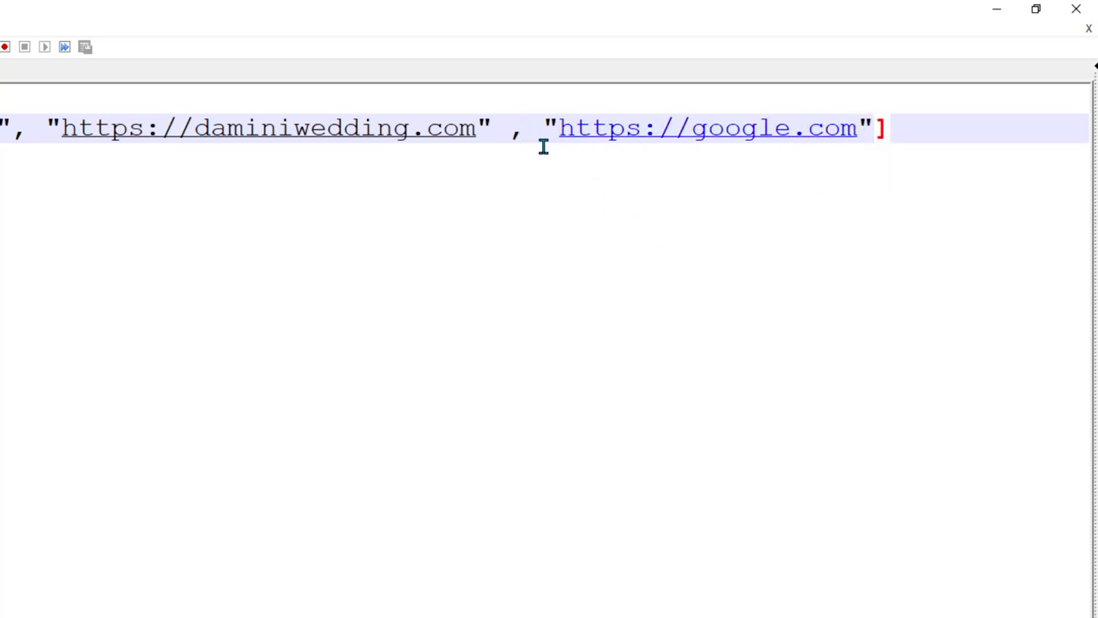
click(939, 126)
double_click(515, 134)
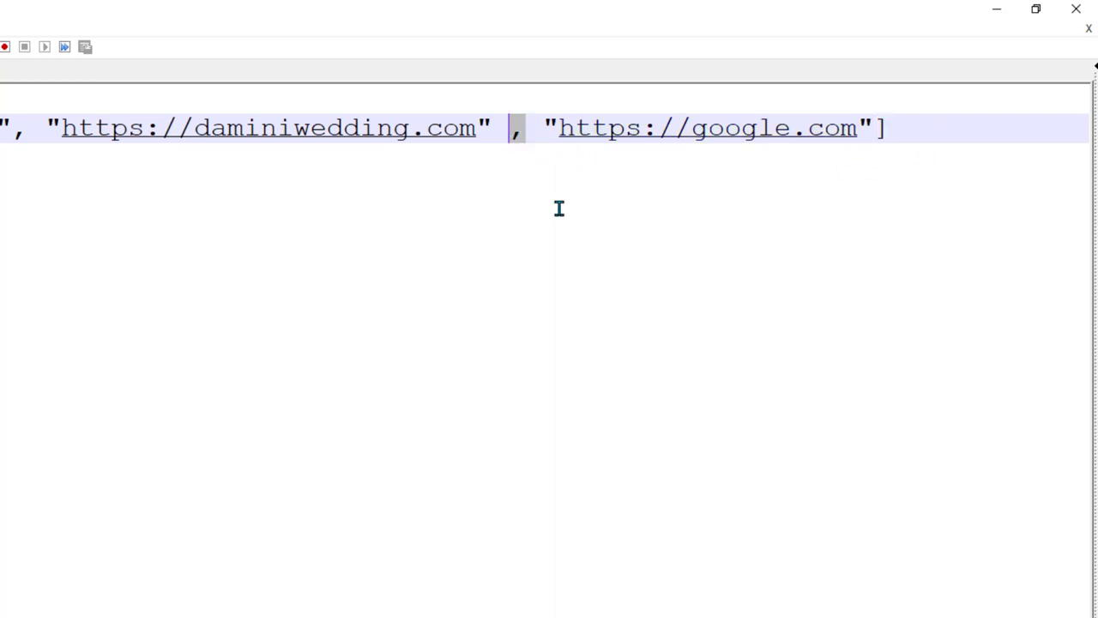
click(444, 369)
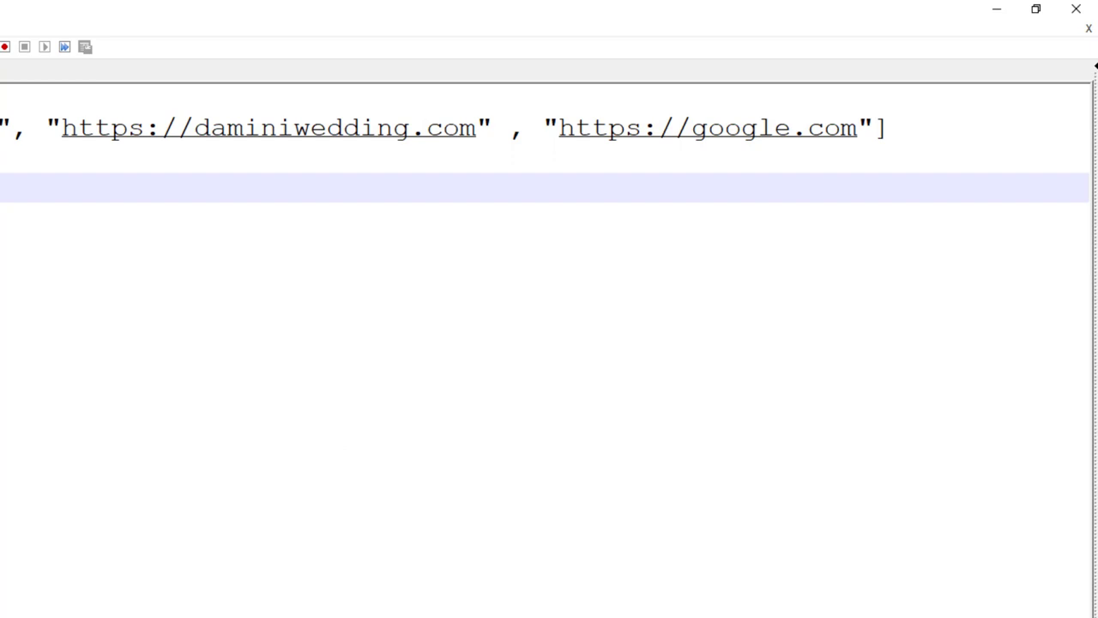
drag(889, 128, 0, 97)
key(ctrl+c)
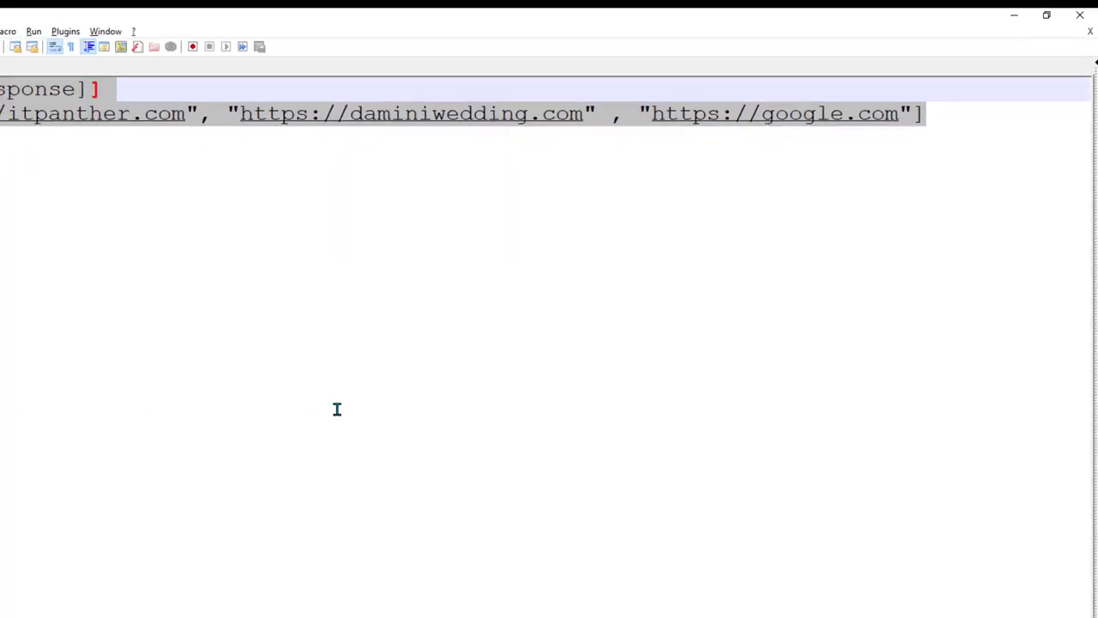
key(alt+Tab)
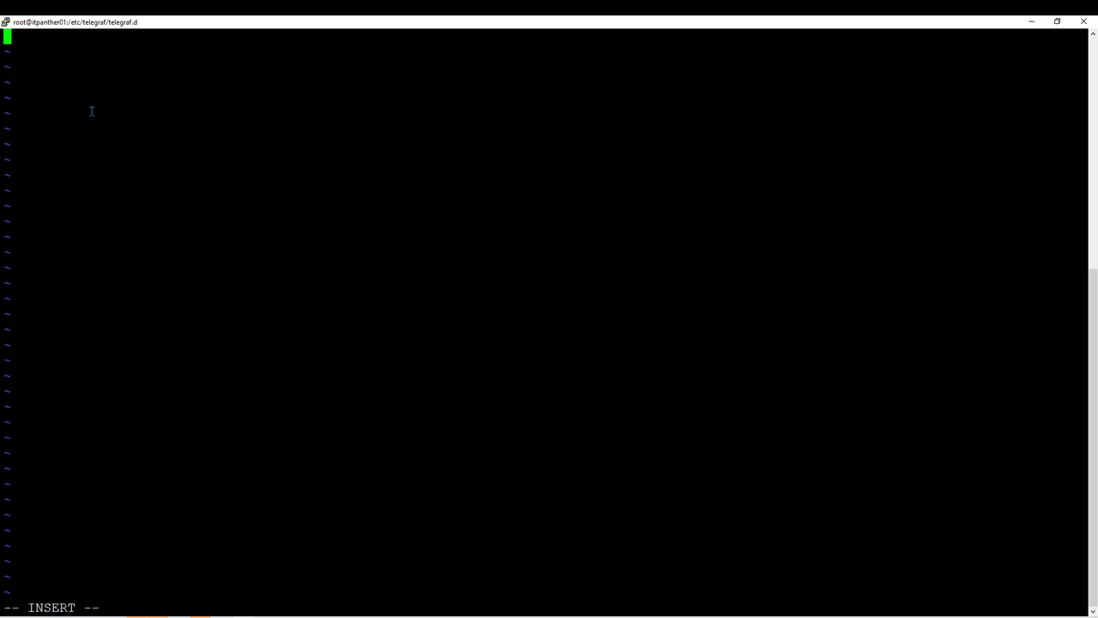
Paste the http_response config into website_mon.conf and reopen the file in vi.
right_click(395, 214)
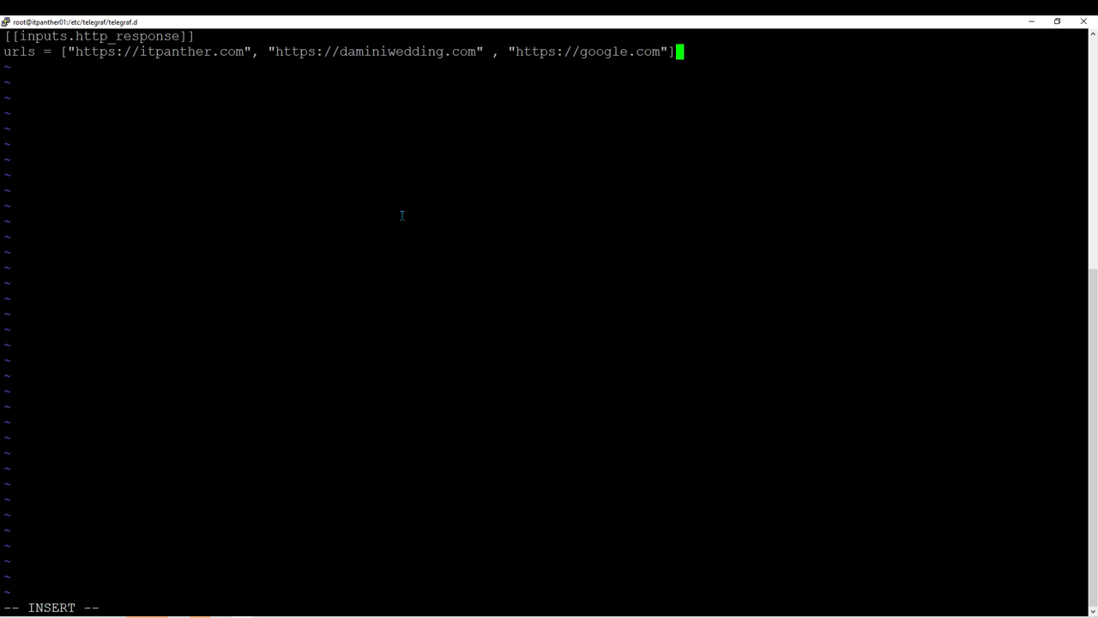
key(Escape)
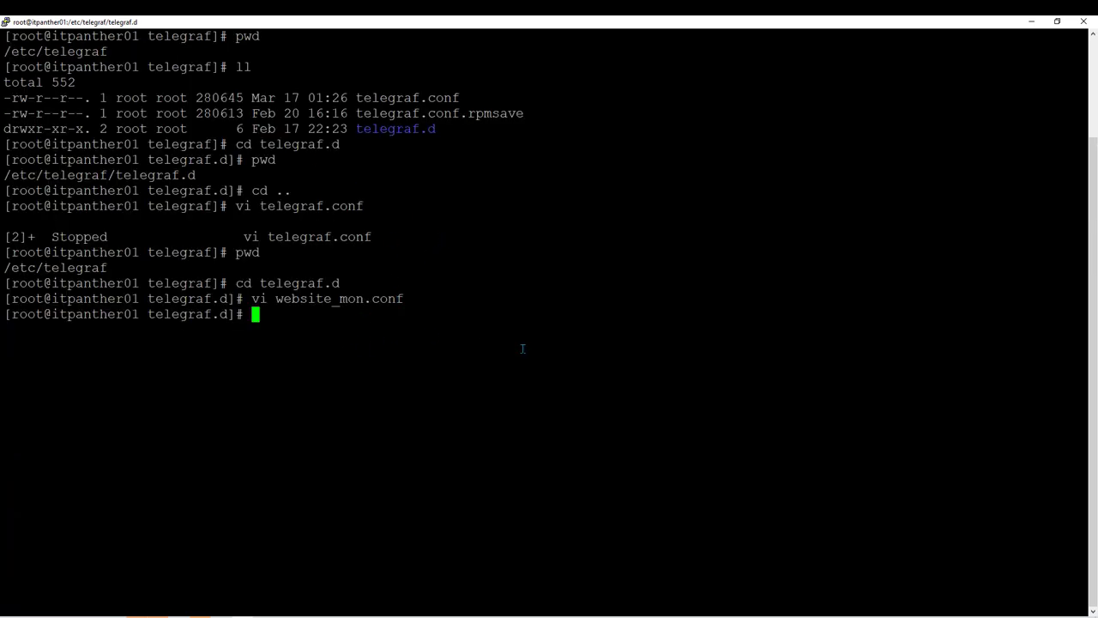
text(vi web)
key(Tab)
key(Return)
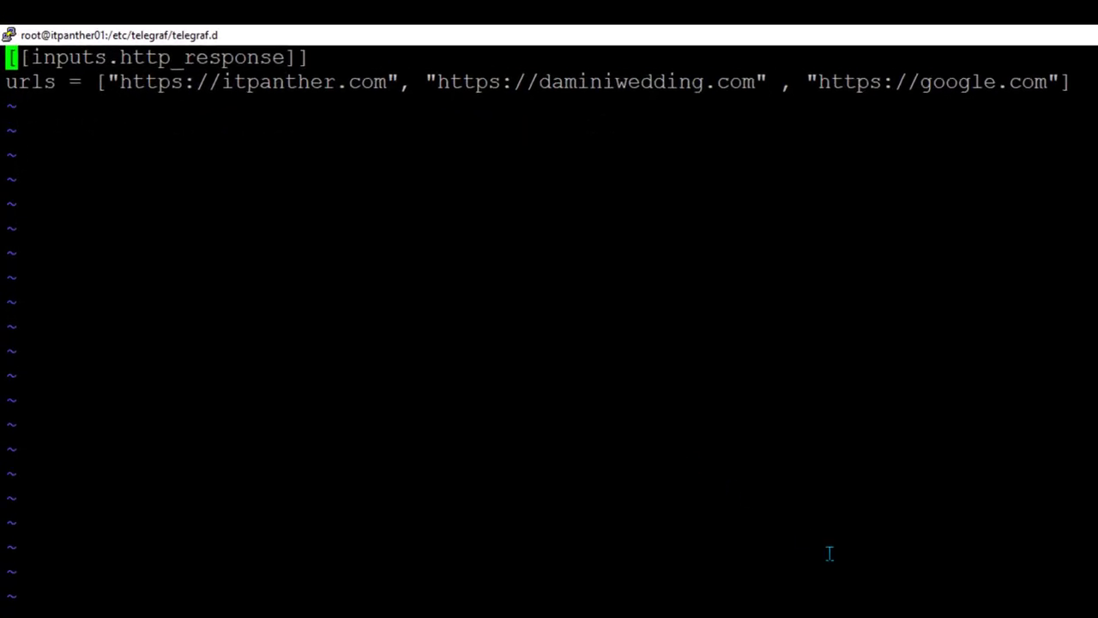
Add a 'timeout = 30s' line, delete it again, and save the file with :wq.
key(Down)
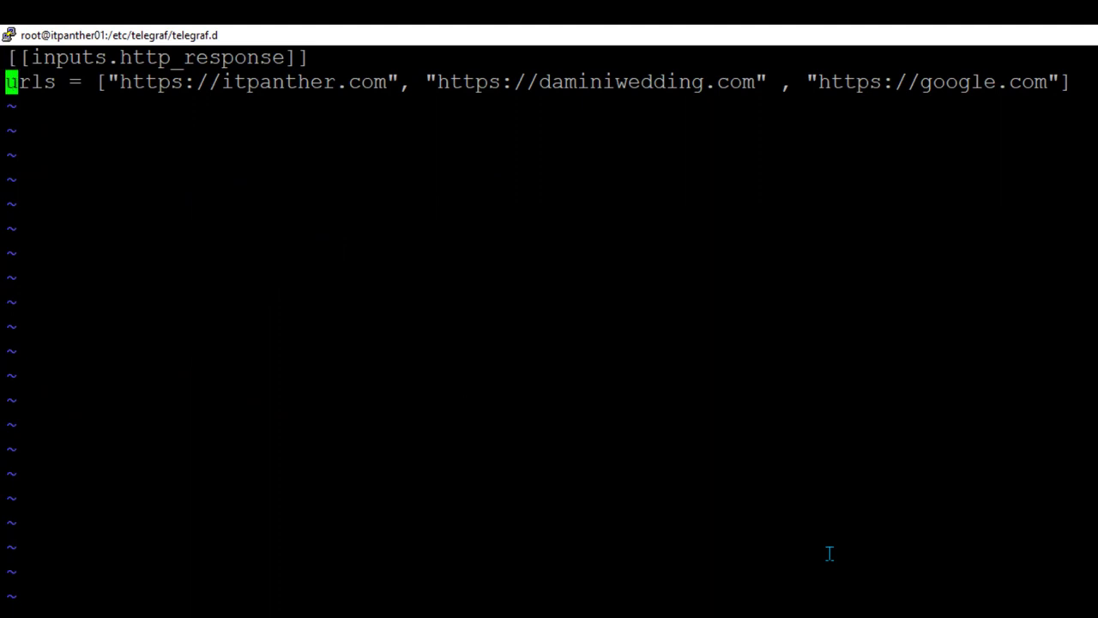
text(otimeout)
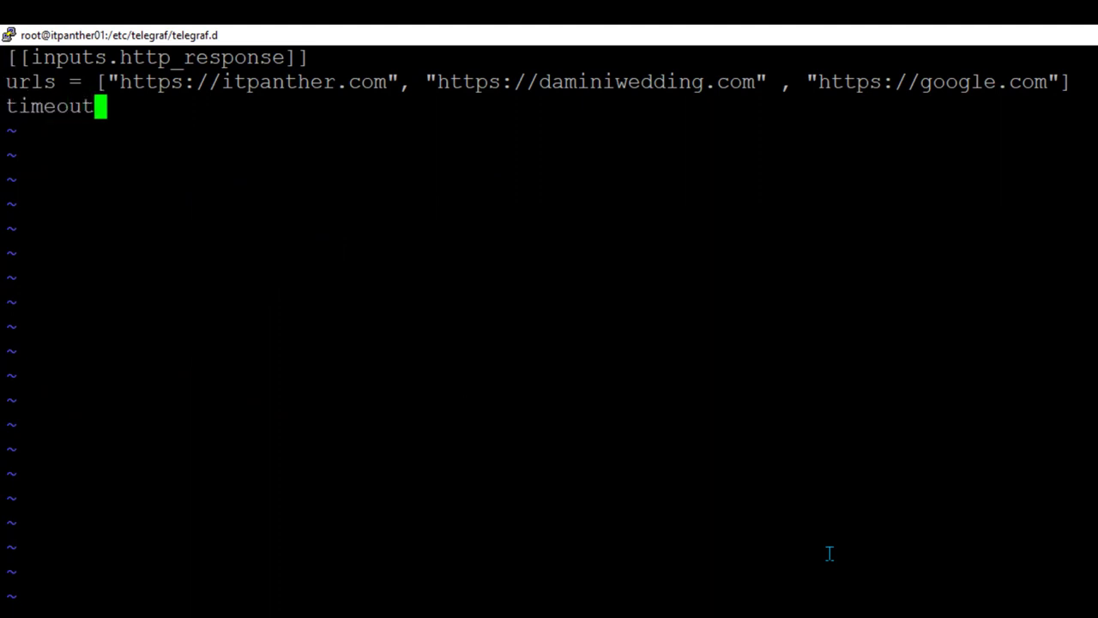
text( = )
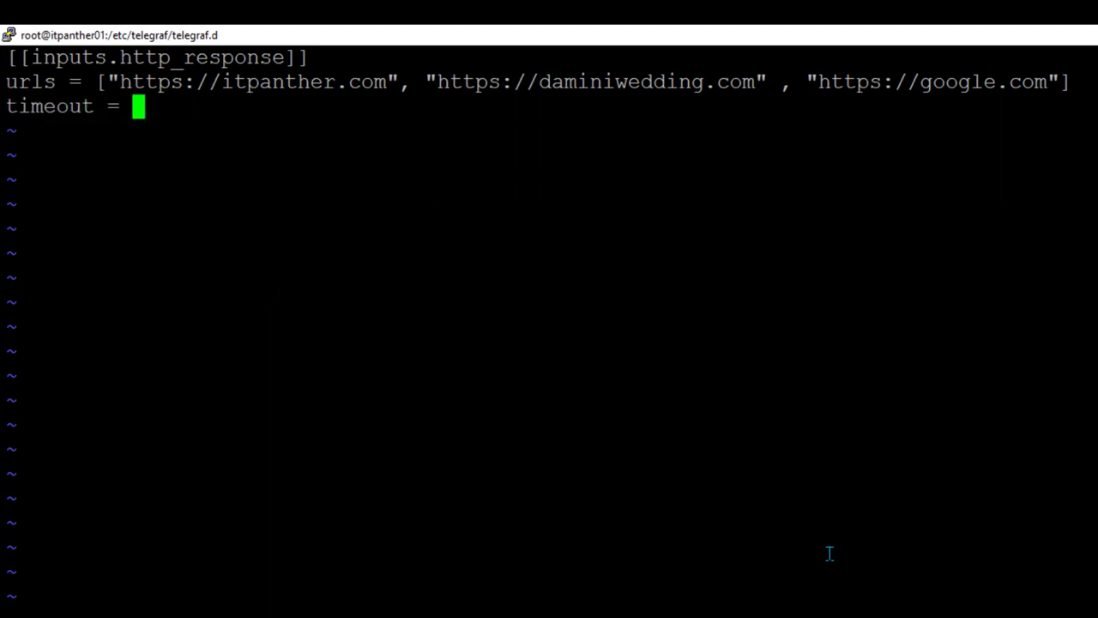
text(30s)
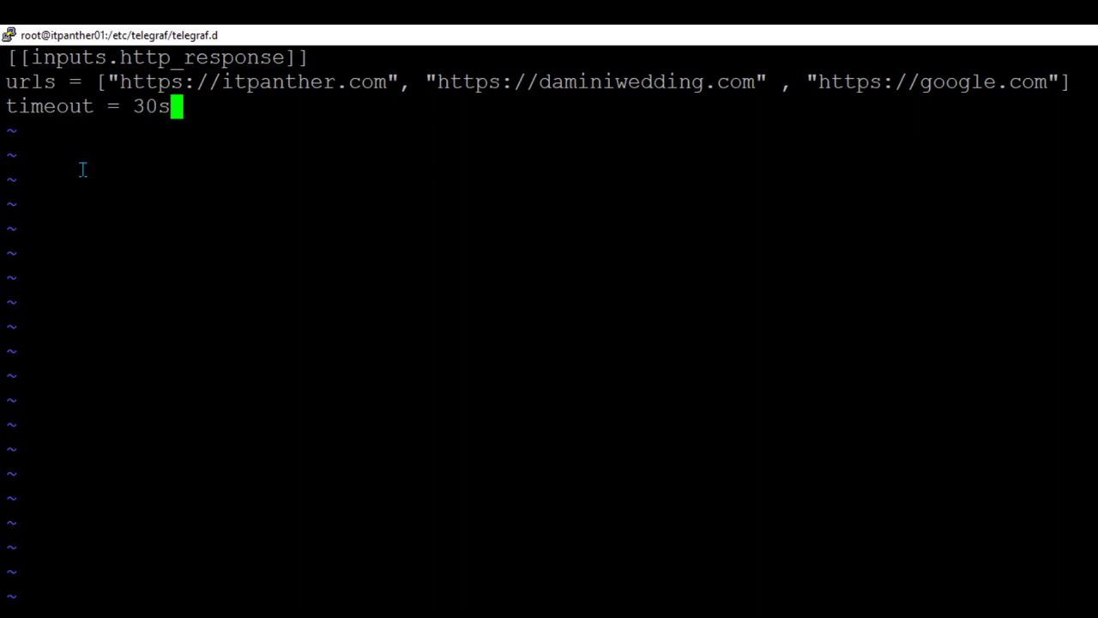
key(Left)
key(Left)
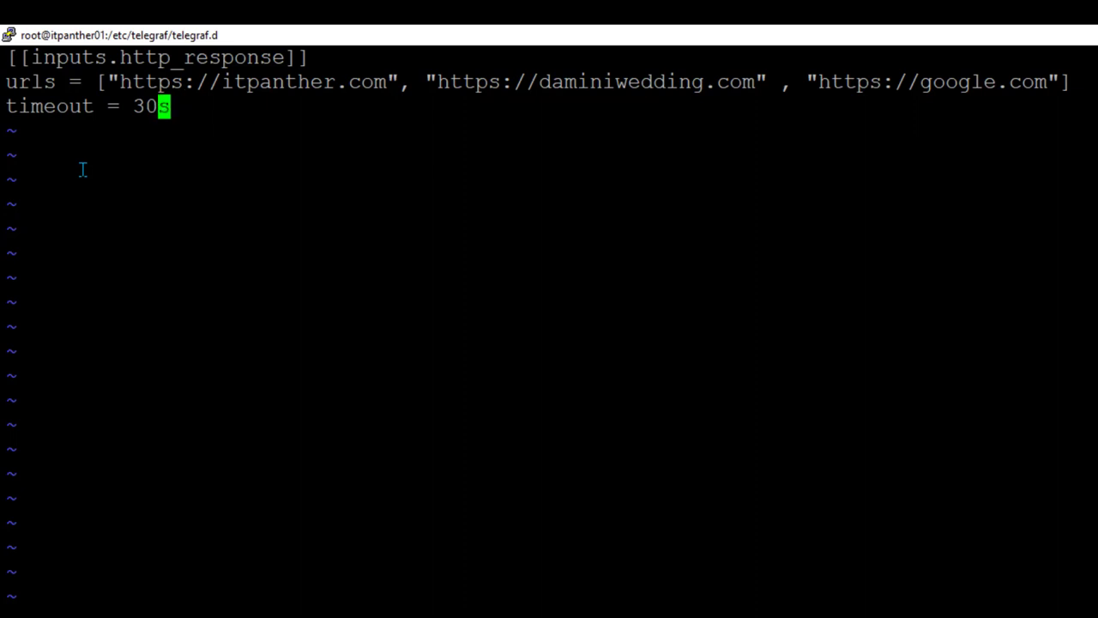
key(Right)
key(d)
key(d)
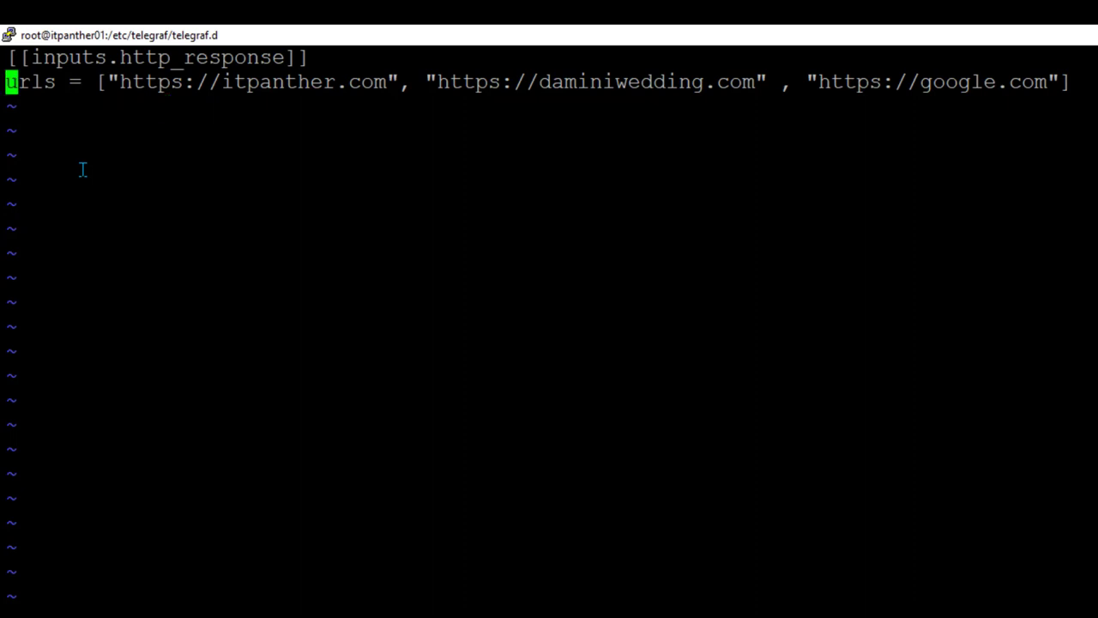
key(Up)
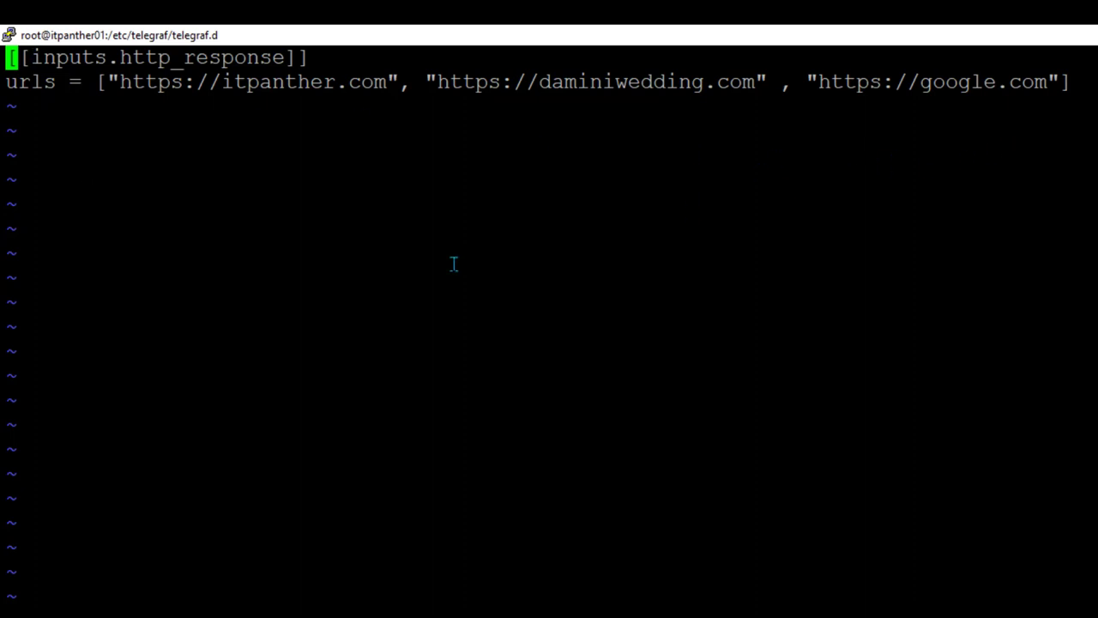
text(:wq)
key(Return)
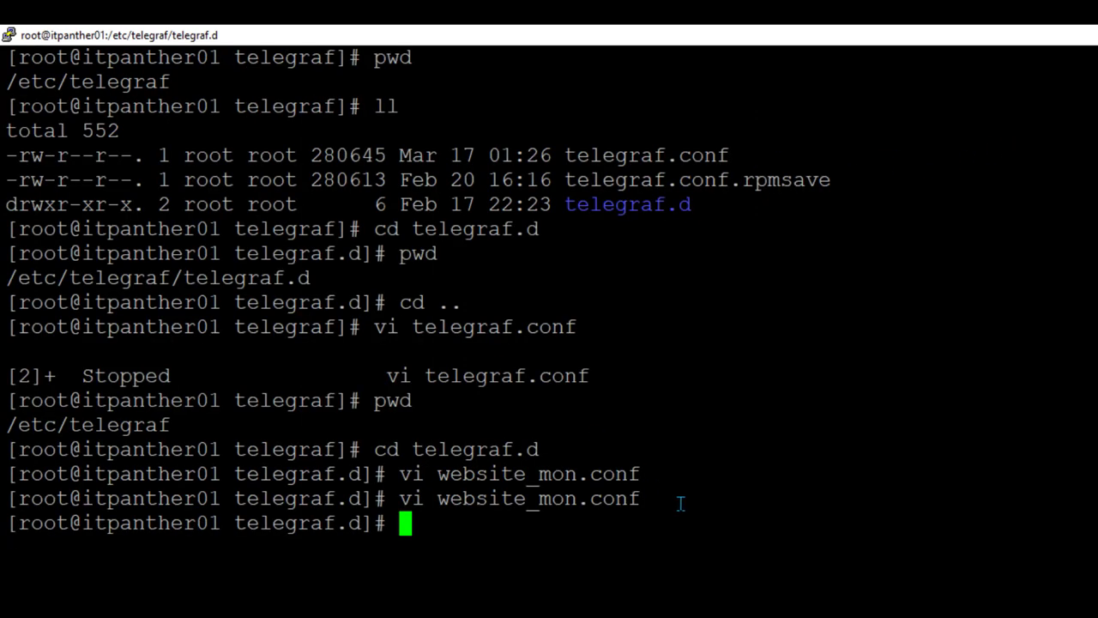
Print website_mon.conf with cat, then start the influx shell on localhost:8086.
text(cat web)
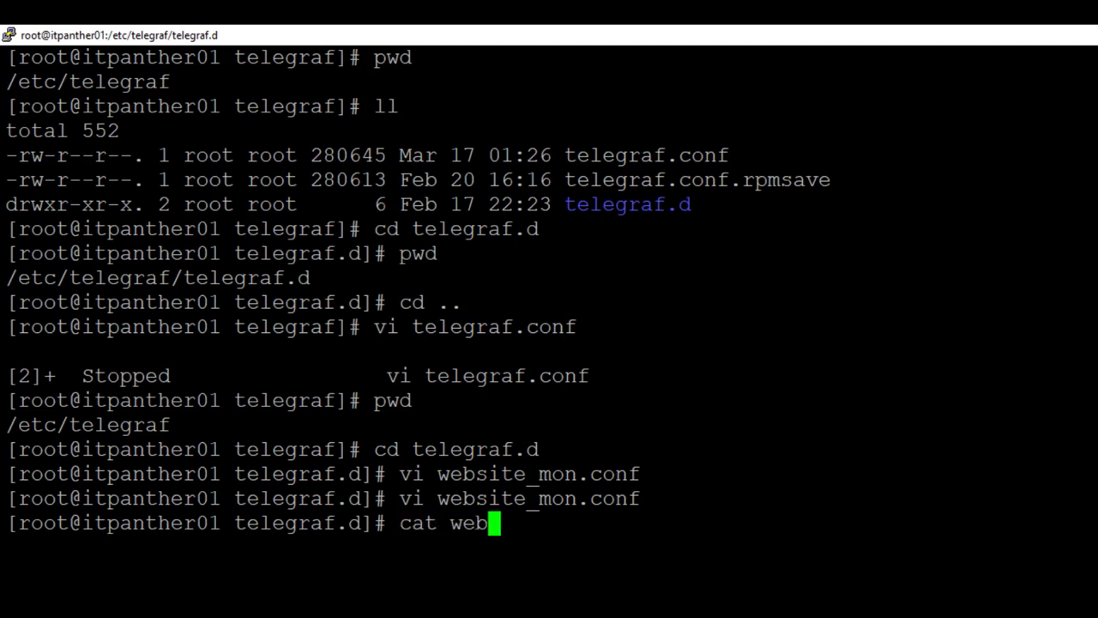
key(Tab)
key(Return)
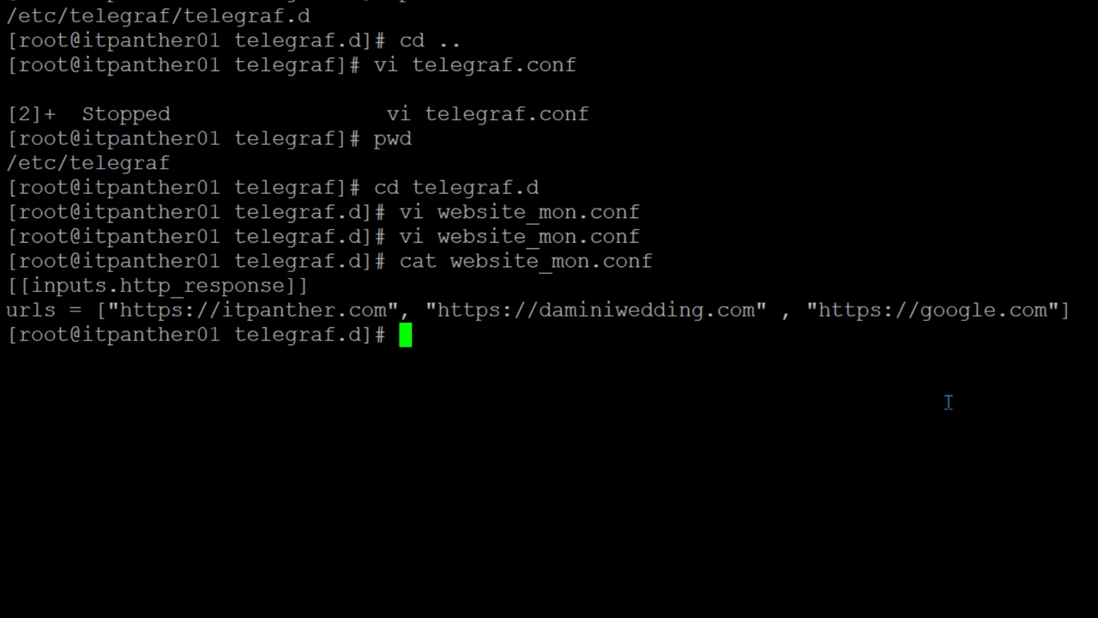
text(influx)
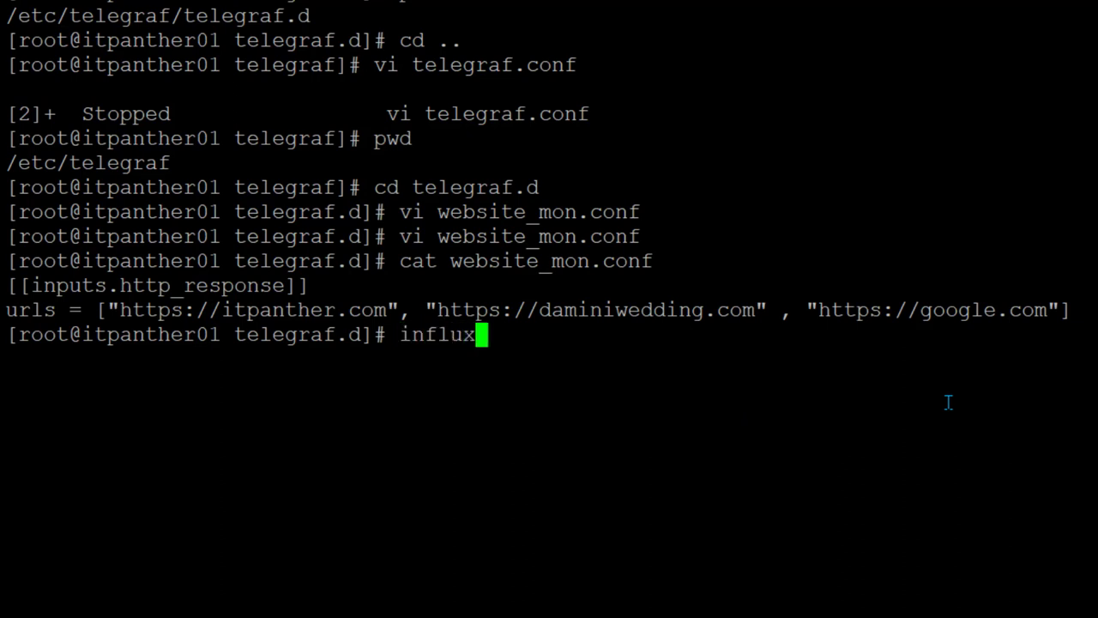
key(Return)
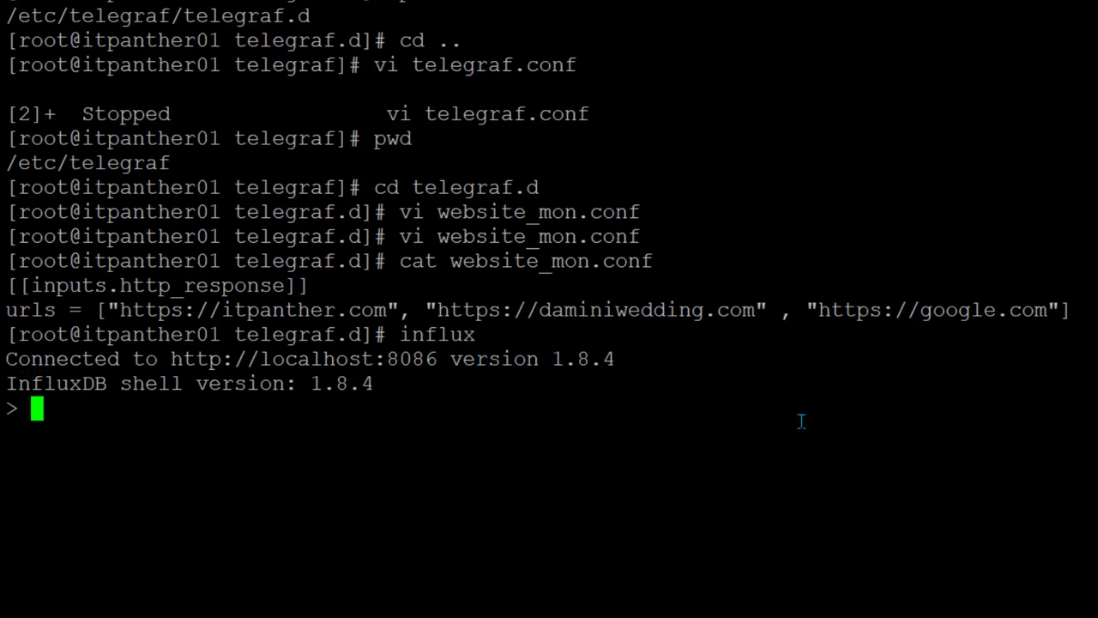
List the InfluxDB databases and switch to the telegraf database.
text(sho)
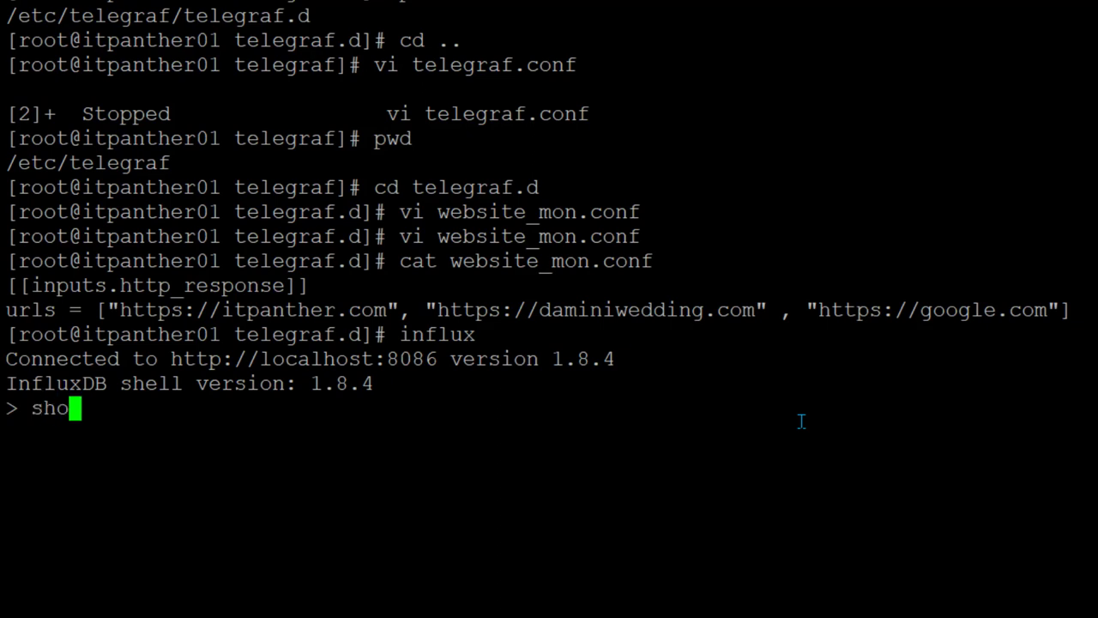
key(BackSpace)
key(BackSpace)
key(BackSpace)
text(show databases)
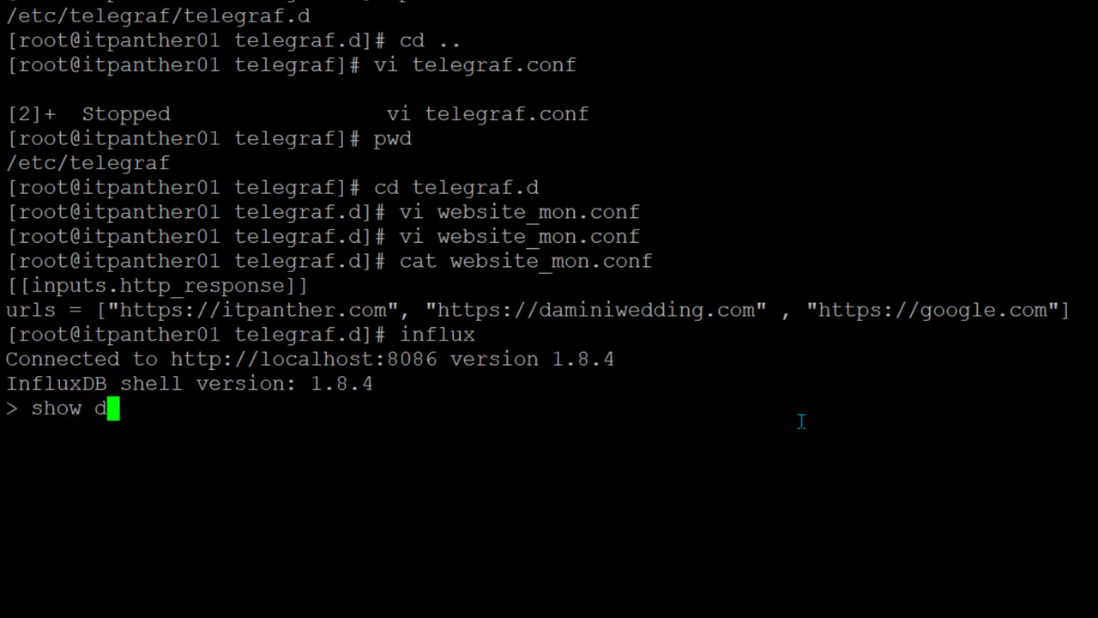
key(Return)
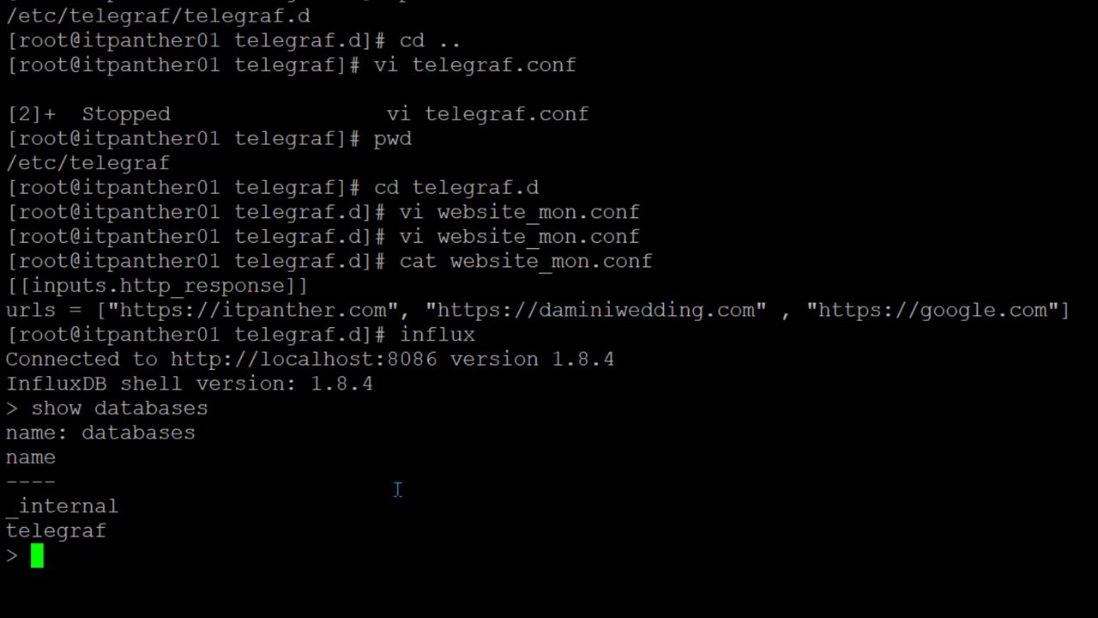
text(use telegraf)
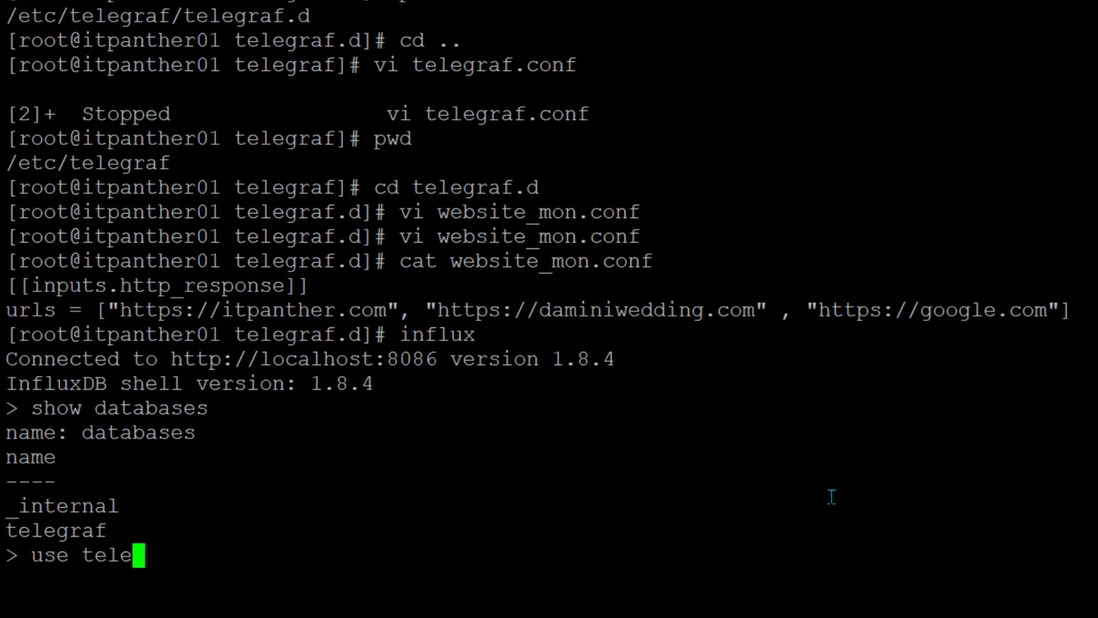
key(Return)
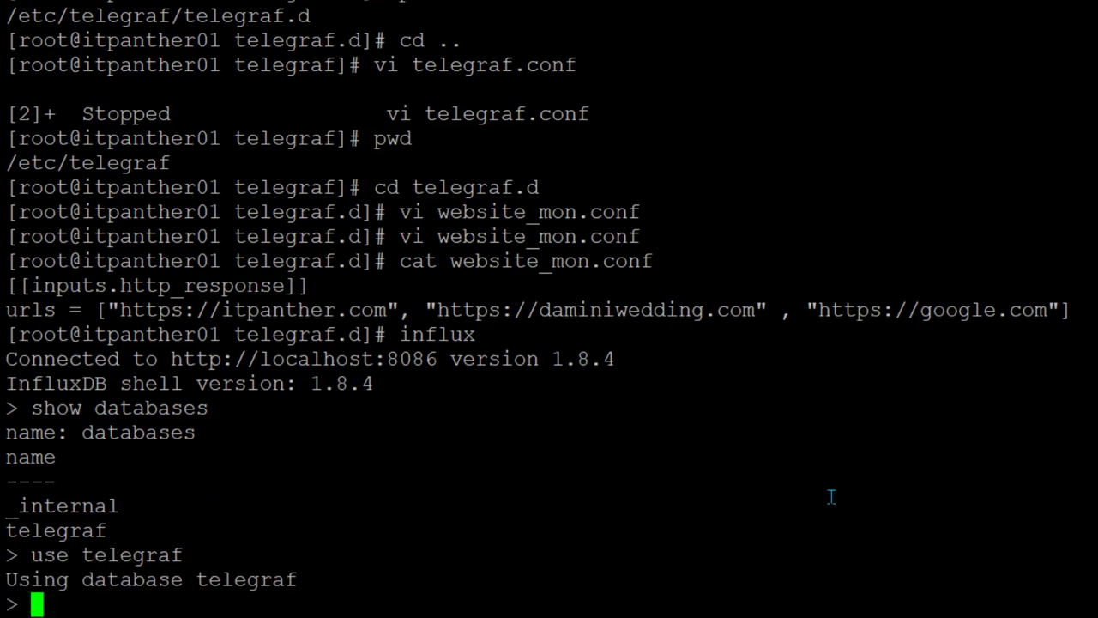
Show the telegraf measurements (cpu, disk, docker, mysql, net, etc.) and exit to the root prompt.
text(show e)
key(BackSpace)
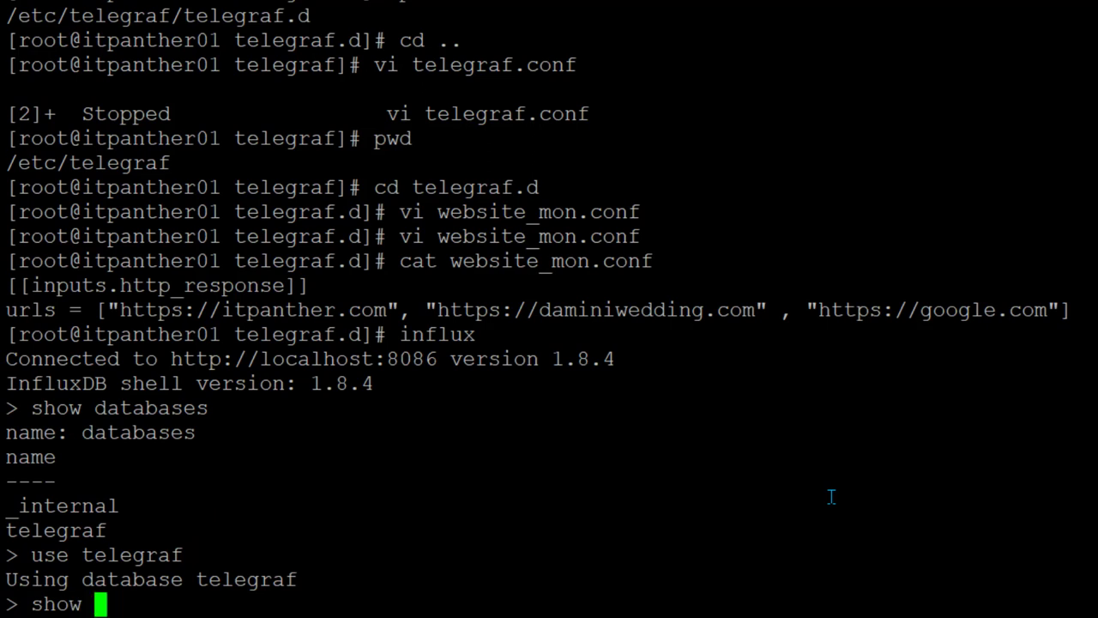
text(measurements)
key(Return)
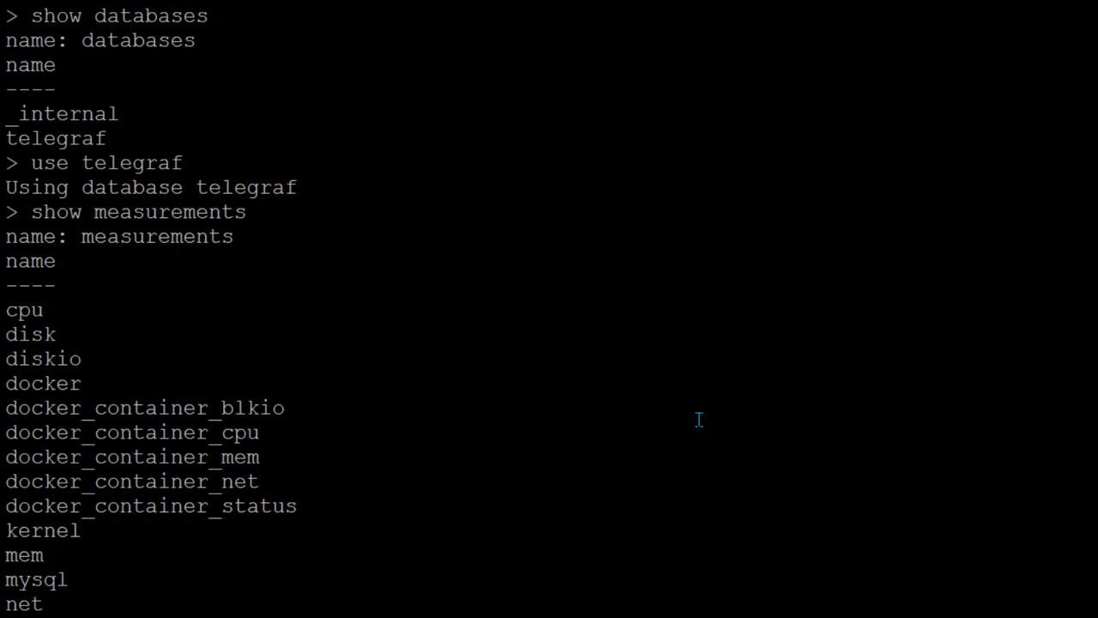
scroll(699, 419, down, 3)
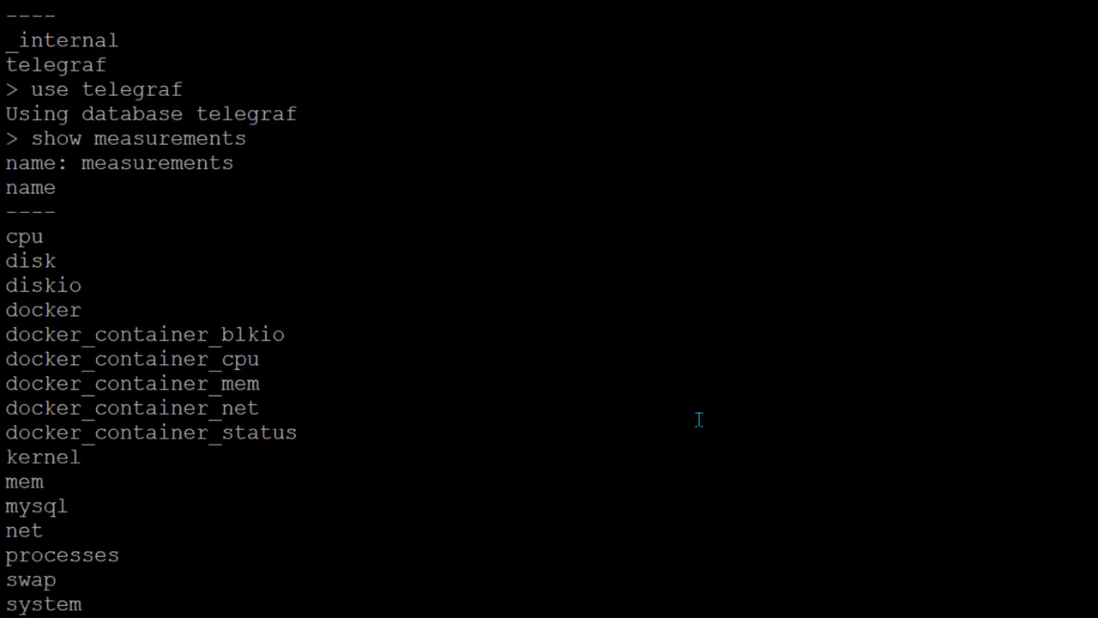
key(ctrl+d)
key(Return)
key(Return)
key(Return)
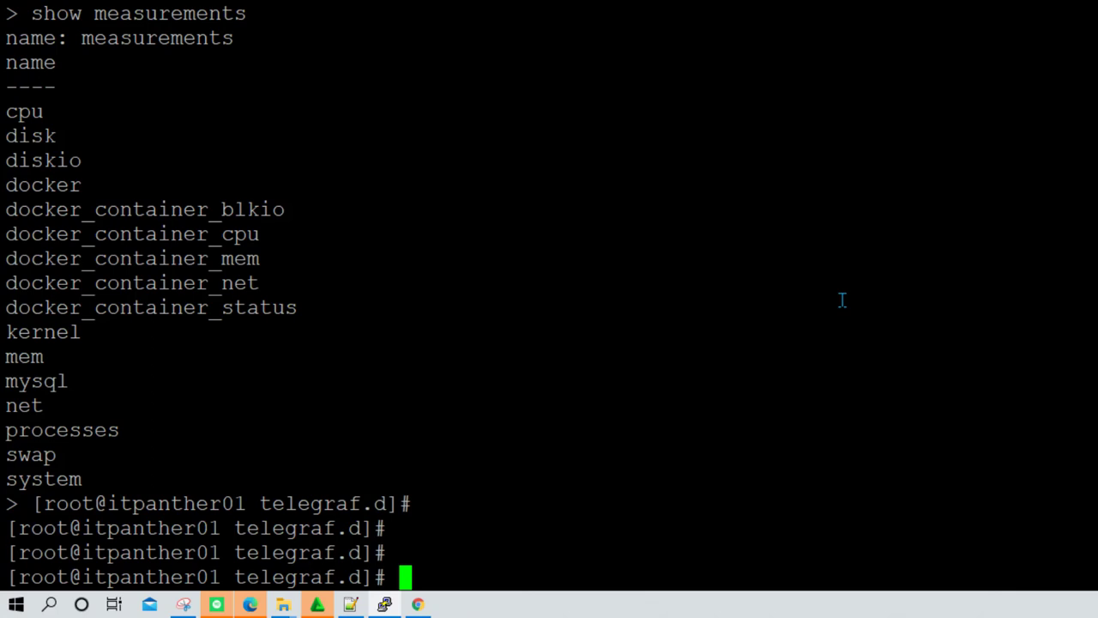
Restart telegraf with systemctl, confirm it is active (running), and clear the screen.
text(systemctl )
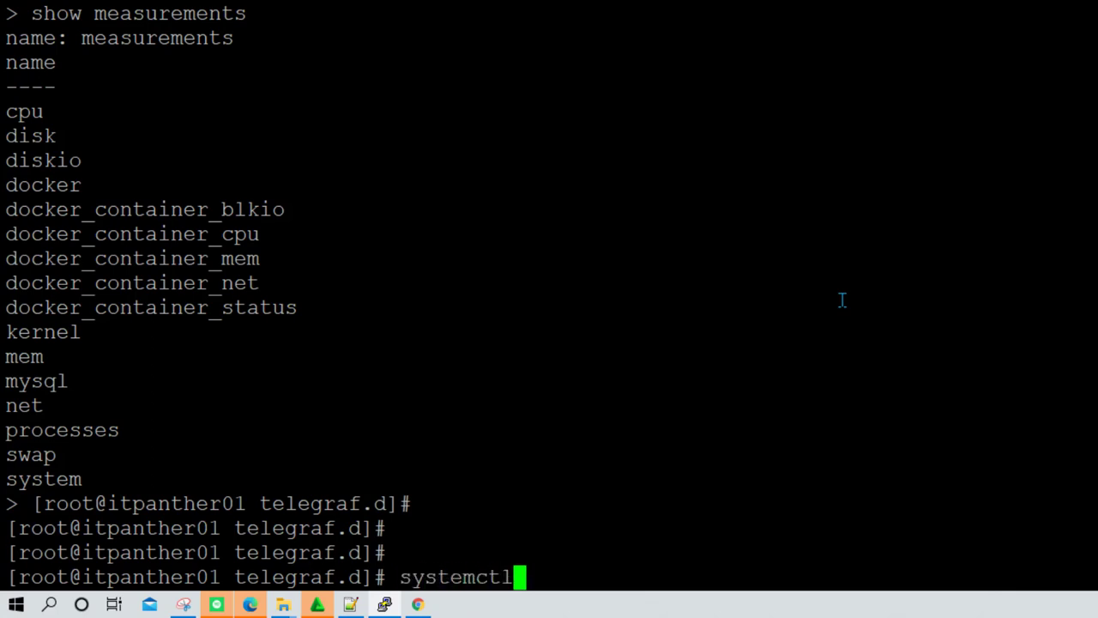
text(restar)
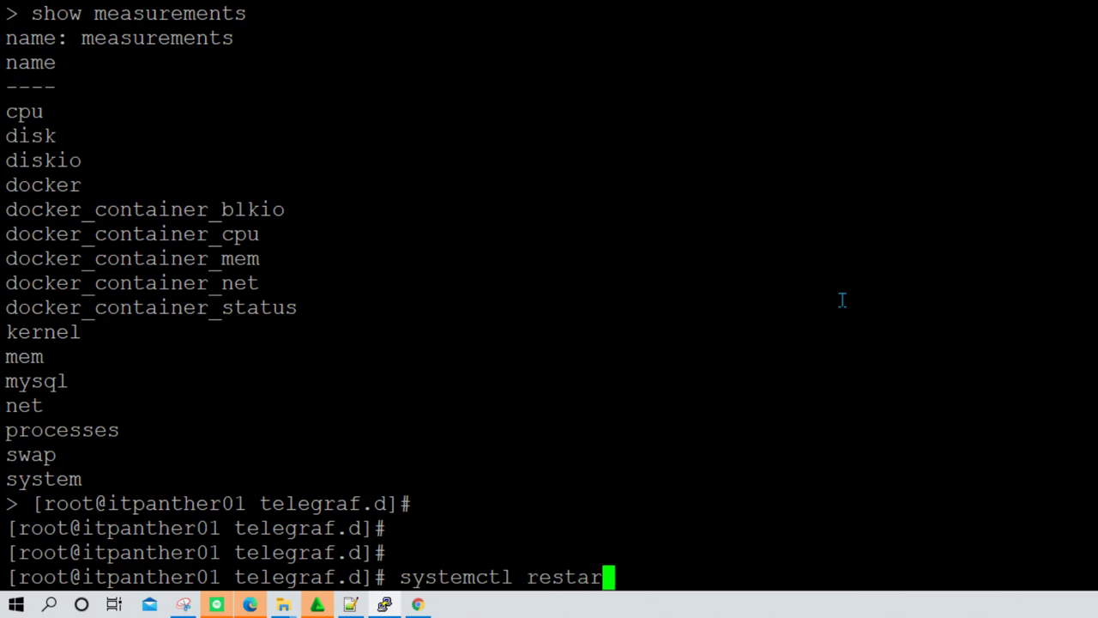
text(t telegraf)
key(Return)
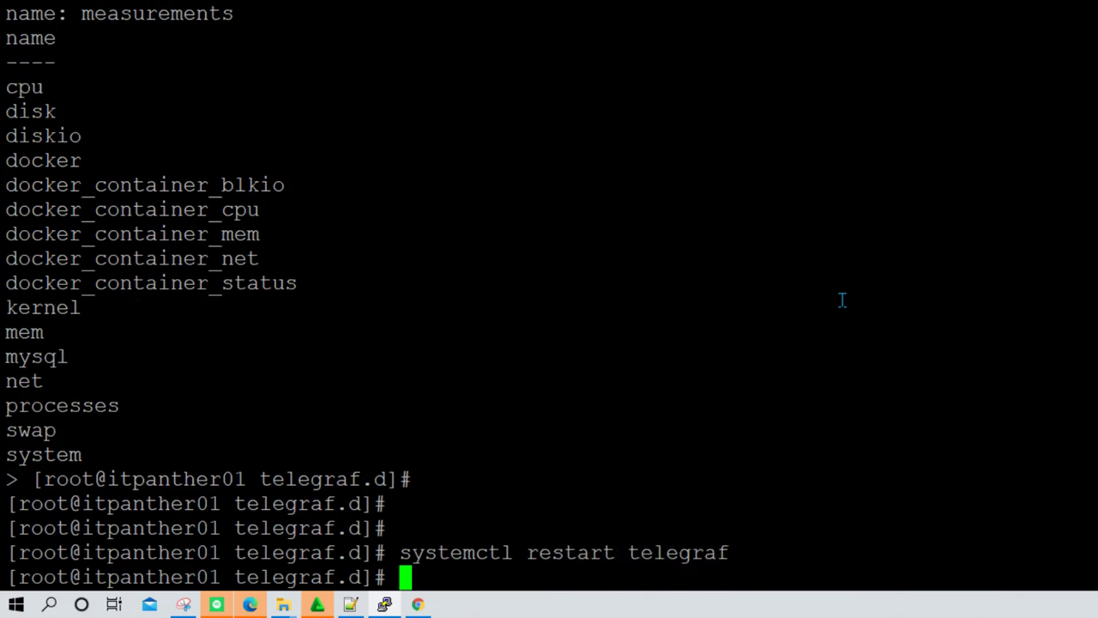
text(systemctl )
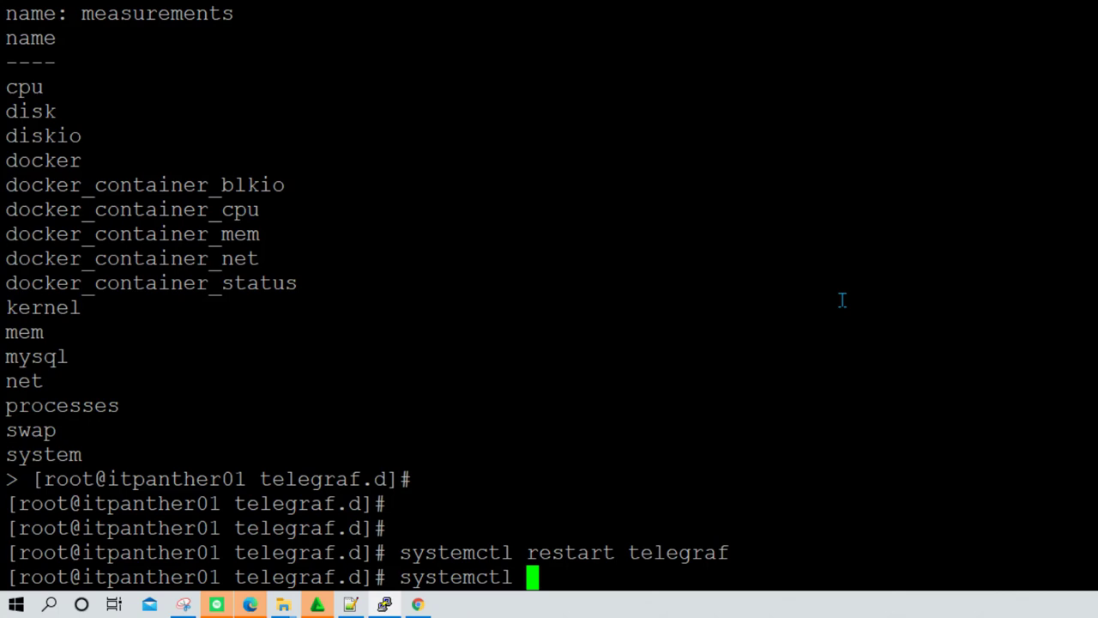
text(status telegr)
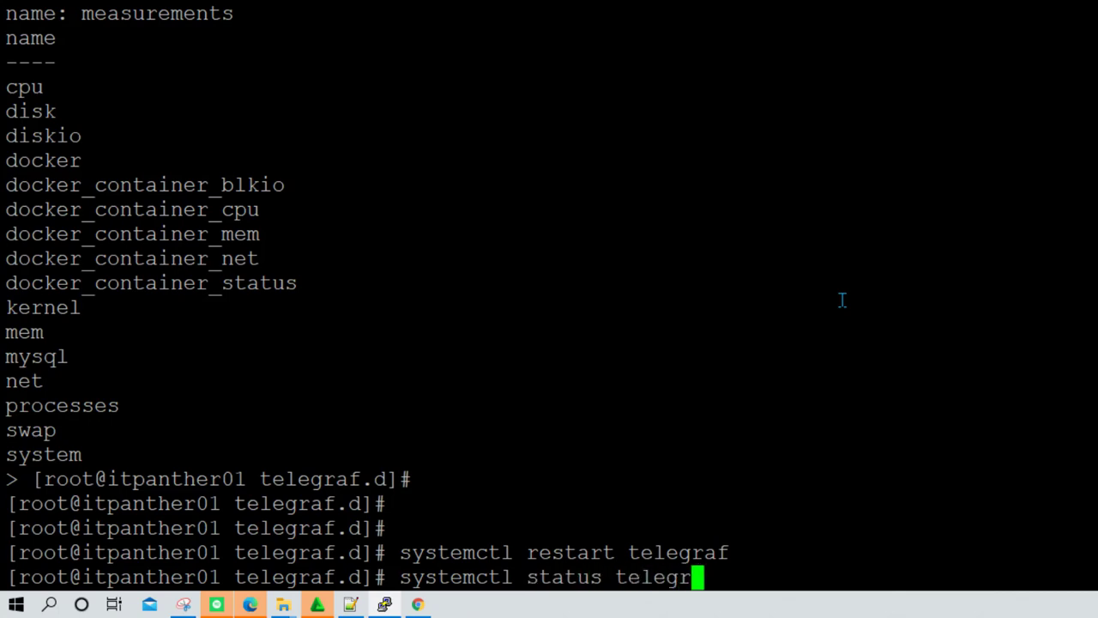
text(af)
key(Return)
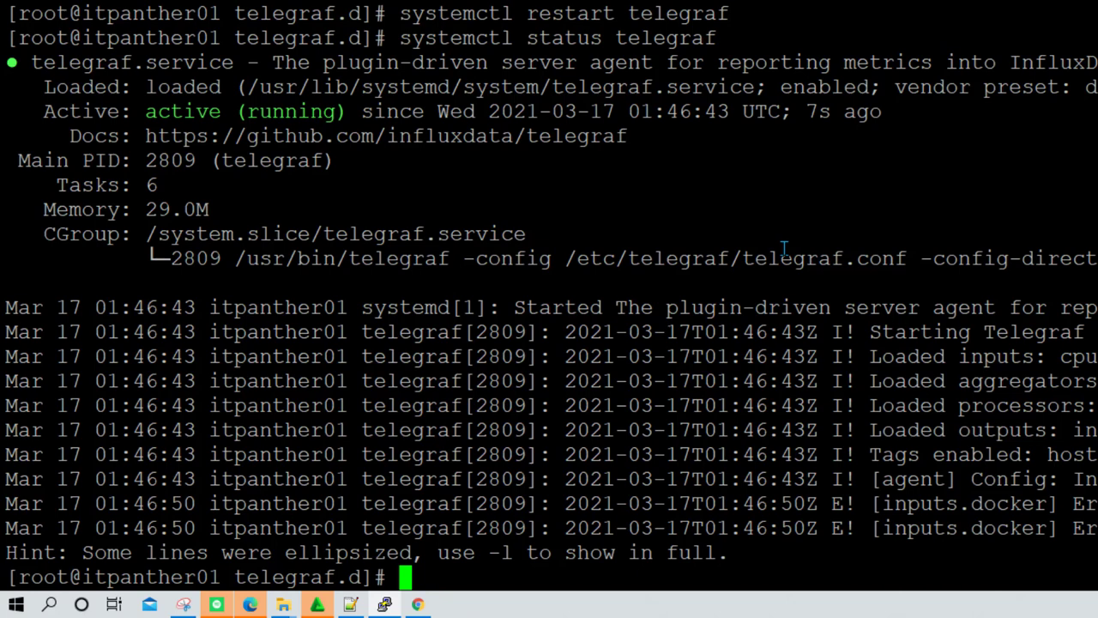
text(clear)
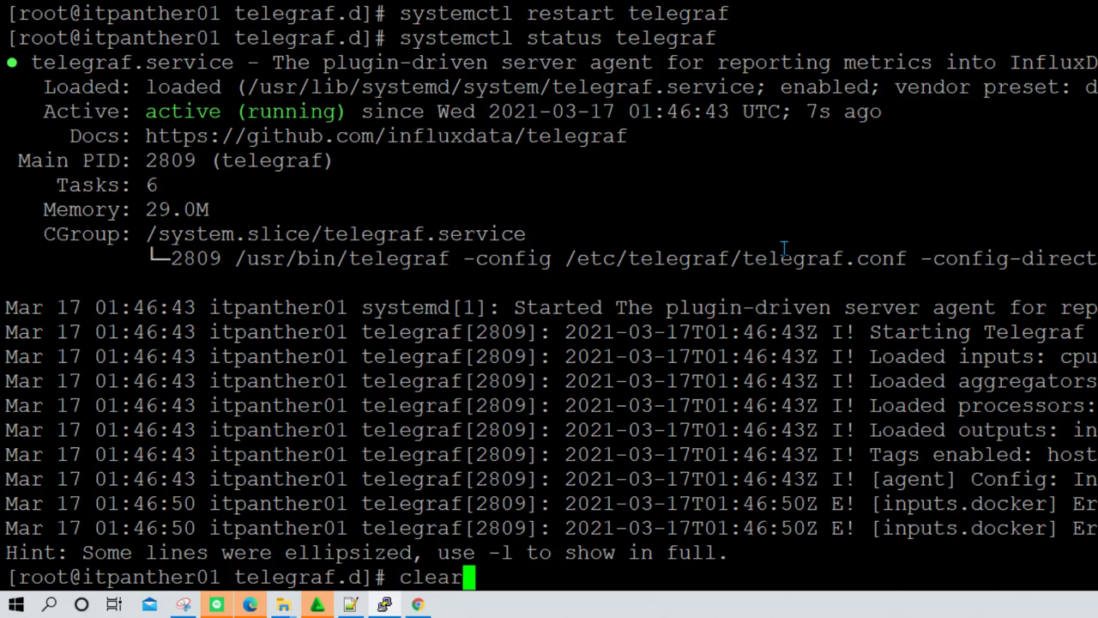
key(Return)
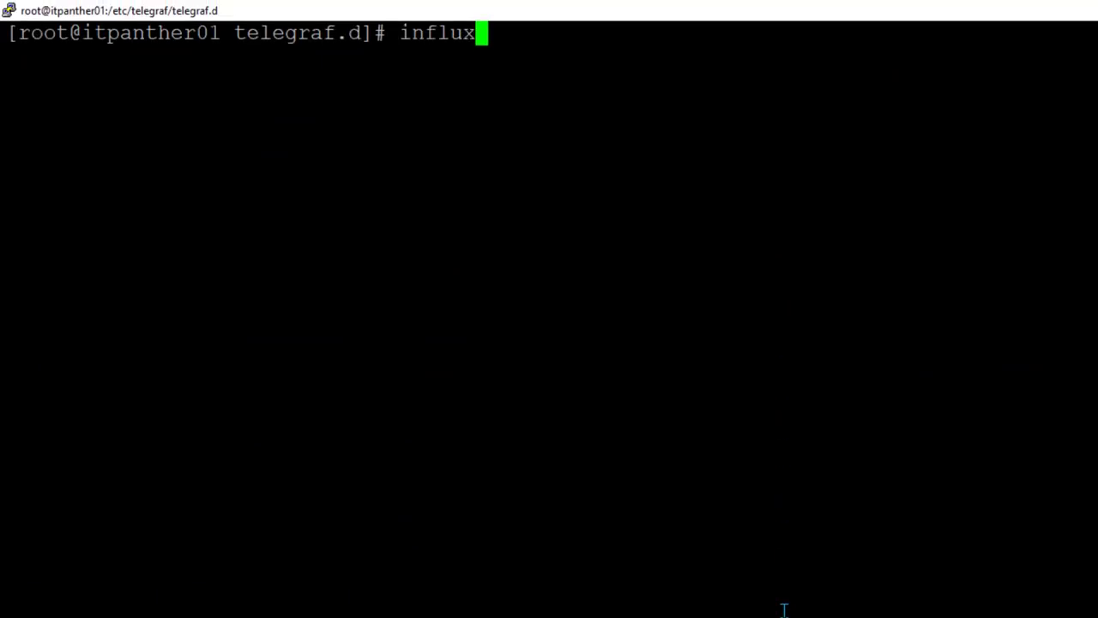
Start the influx shell and switch to the telegraf database.
key(Return)
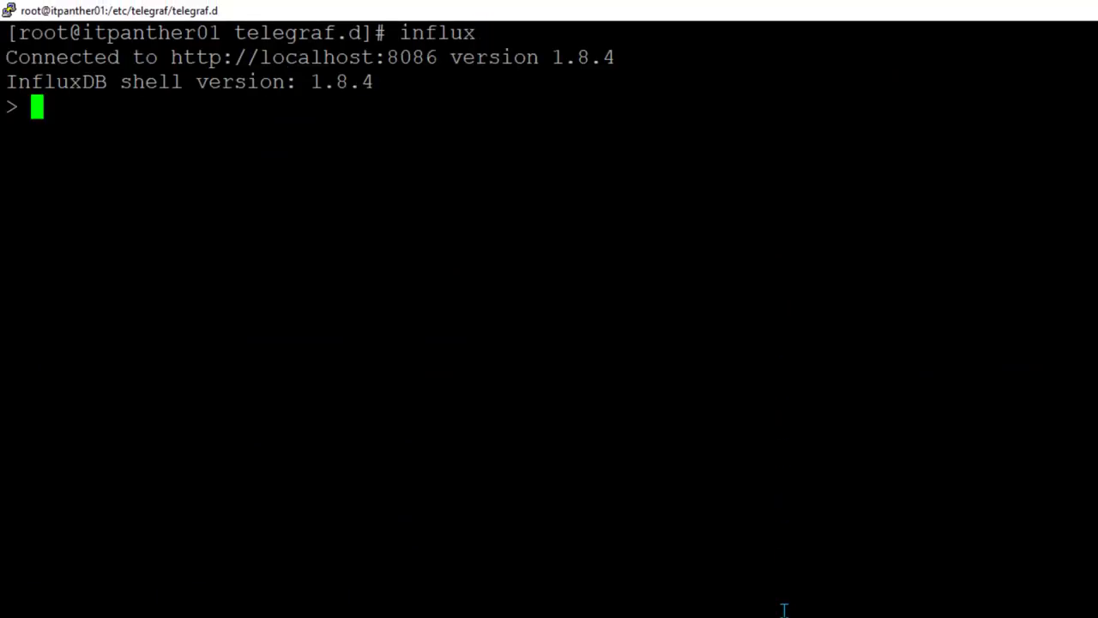
text(use telegraf)
key(Return)
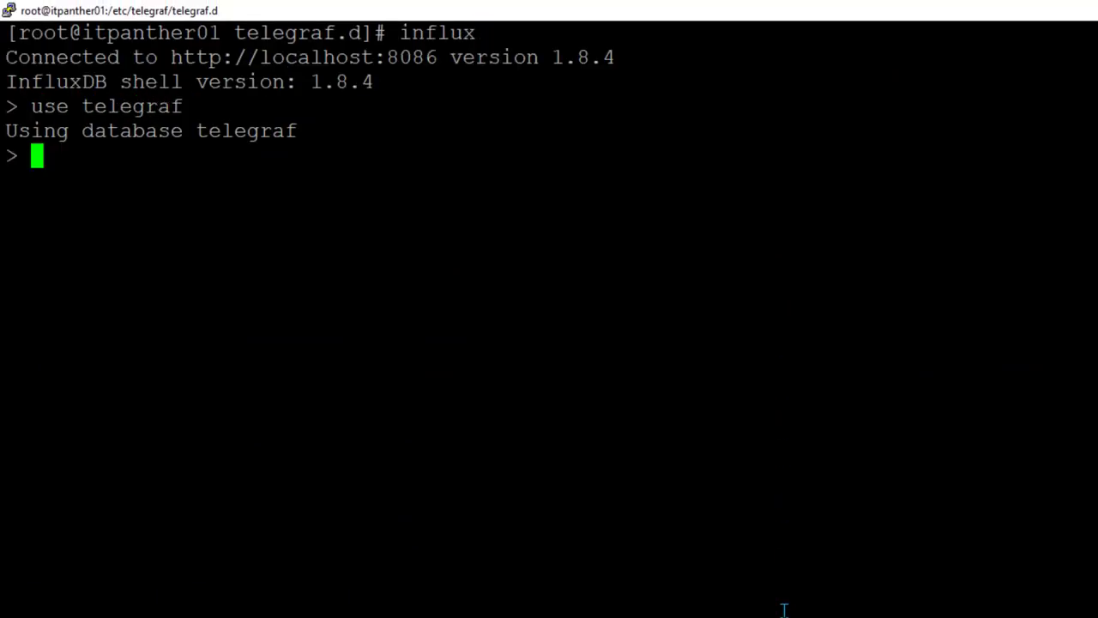
Run 'show measurements', fixing typos, to confirm http_response now appears.
text(show measuemre)
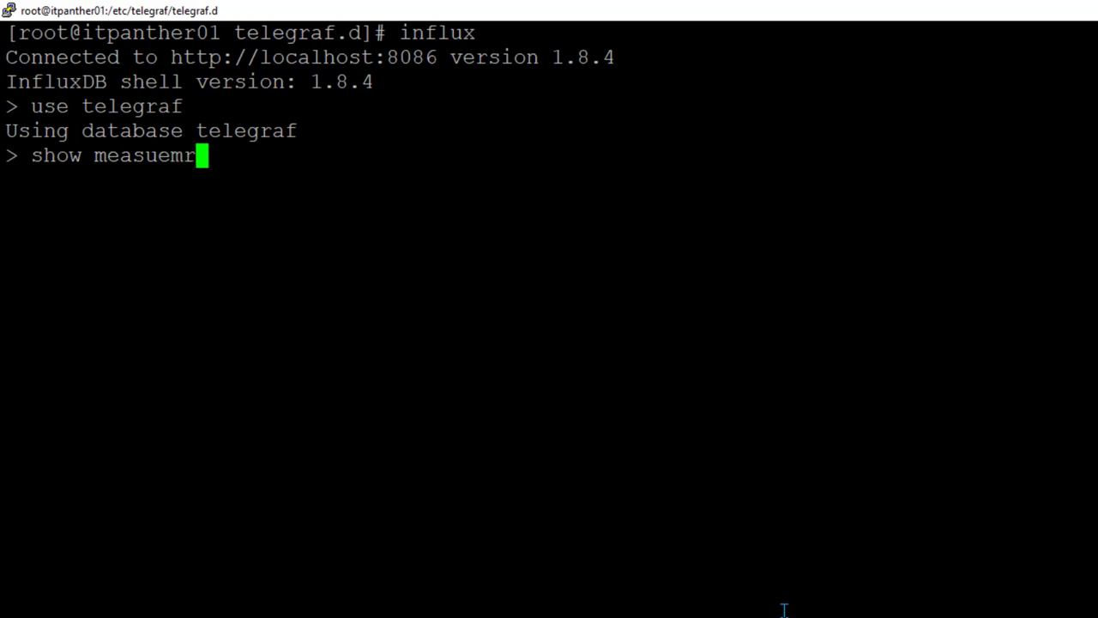
key(BackSpace)
key(BackSpace)
key(BackSpace)
key(BackSpace)
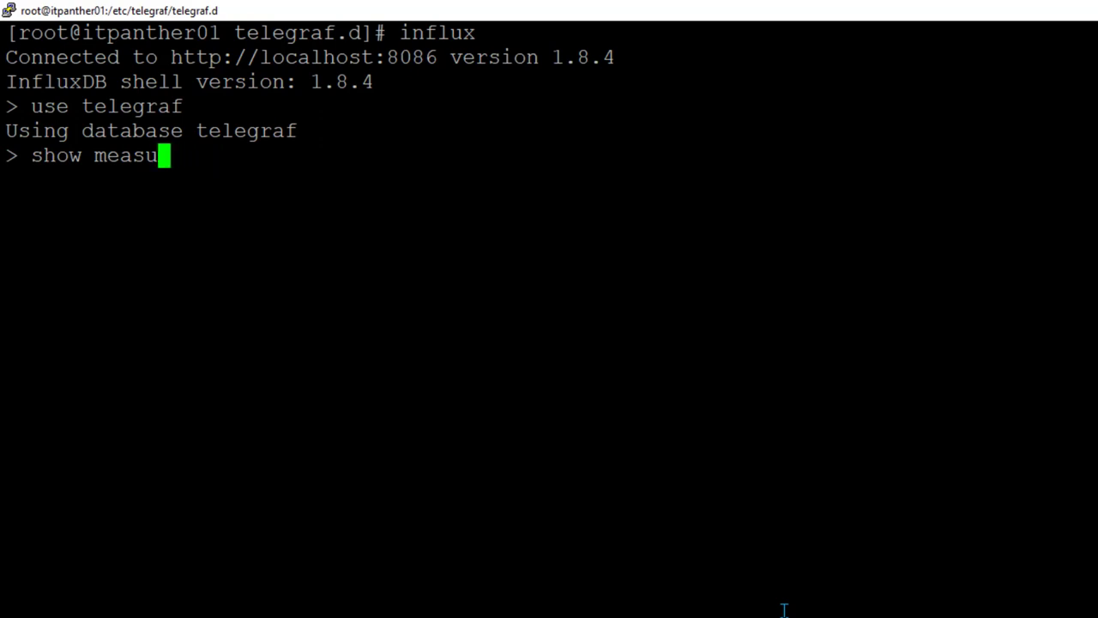
text(rement)
key(Return)
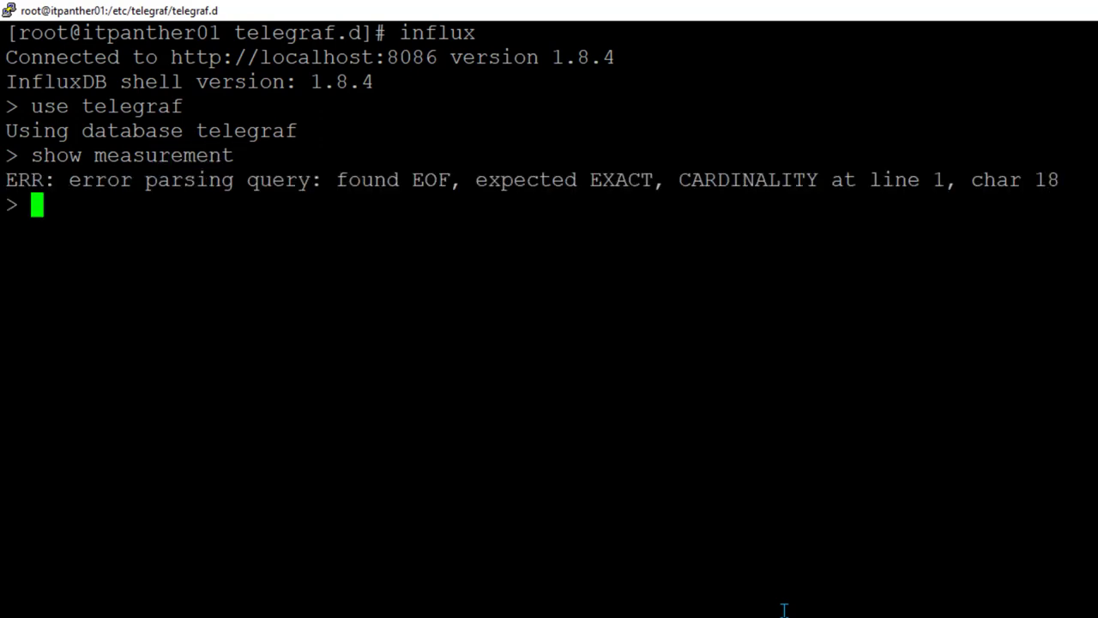
text(show measureme)
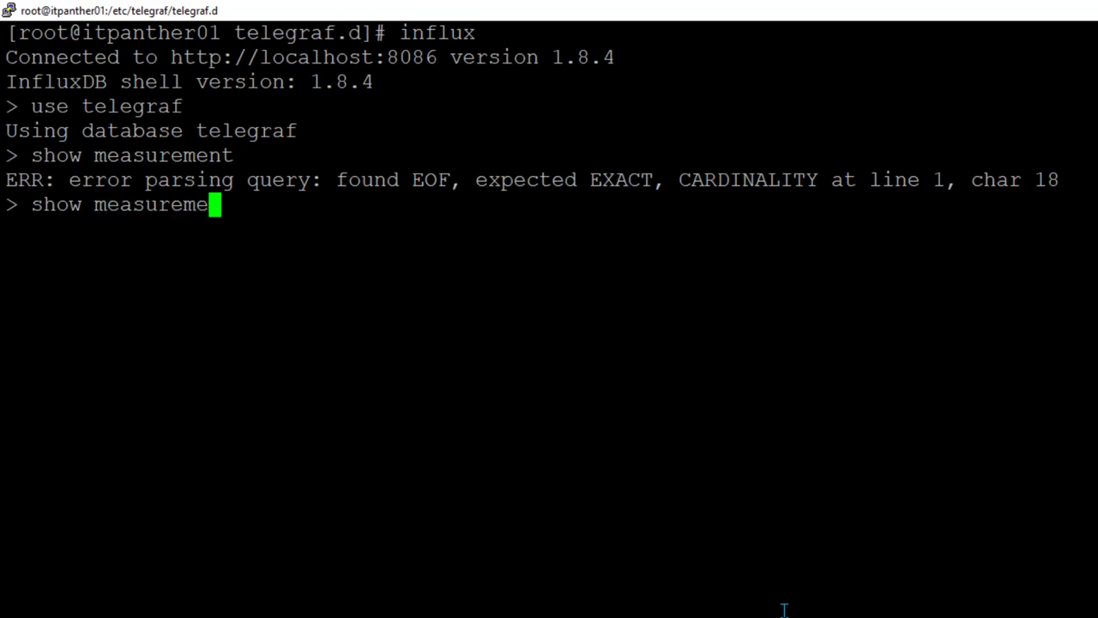
text(nt)
key(Return)
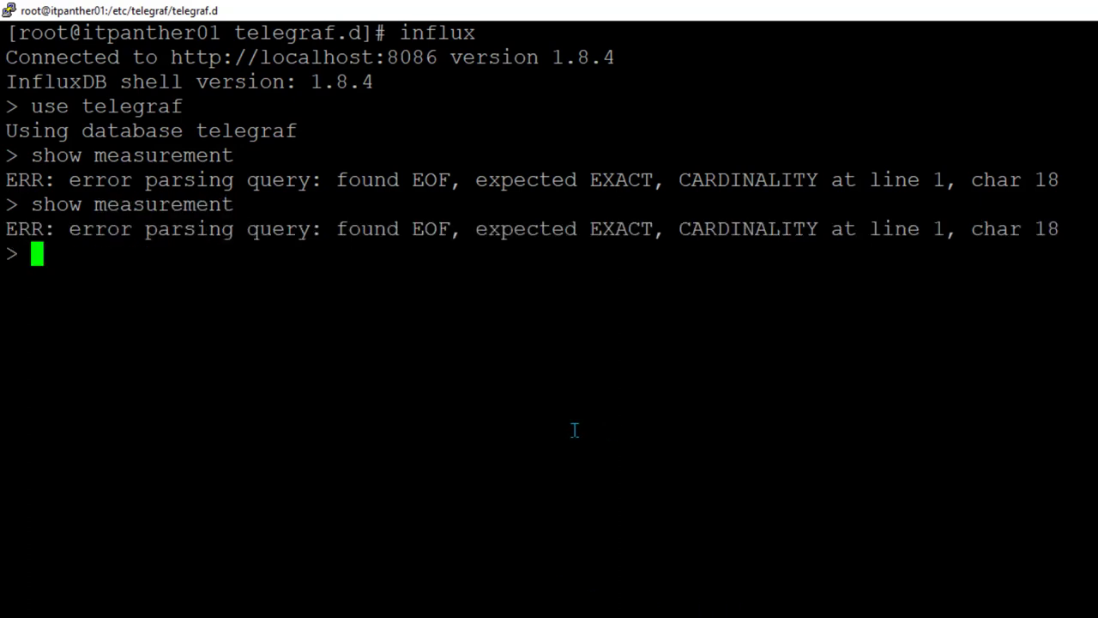
key(Up)
text(s)
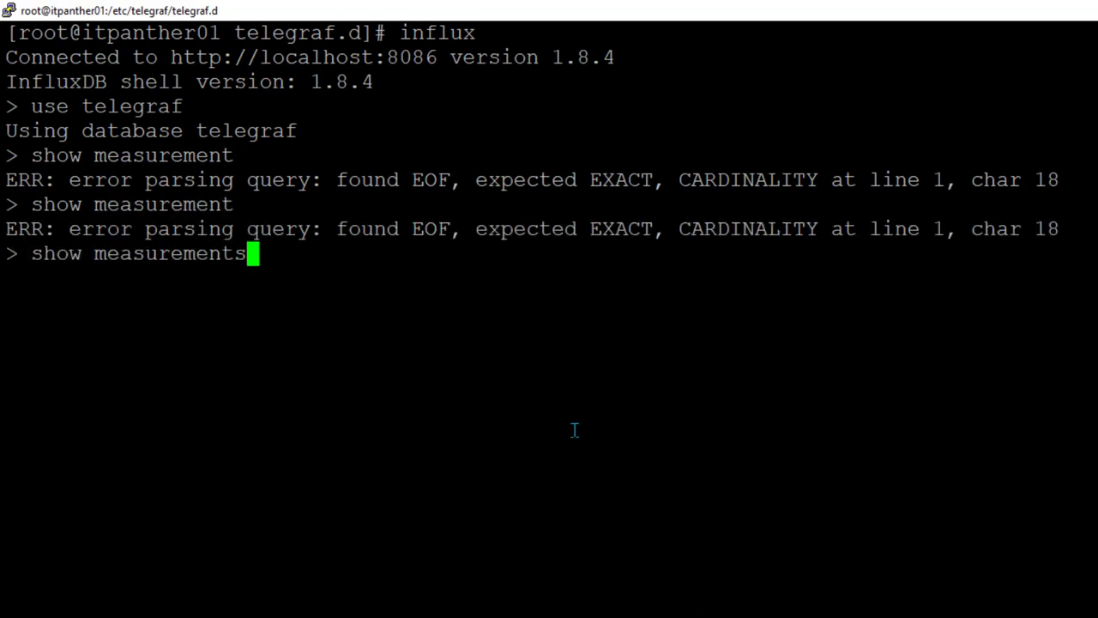
key(Return)
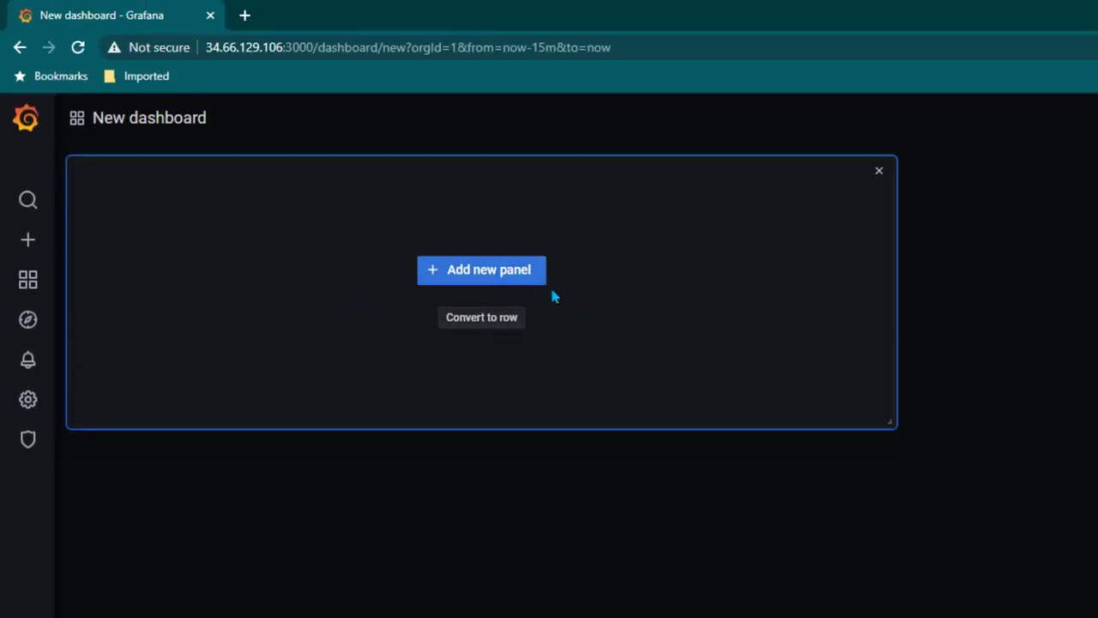
Add a dashboard panel querying the http_response measurement's value field, then open a new browser tab.
click(494, 280)
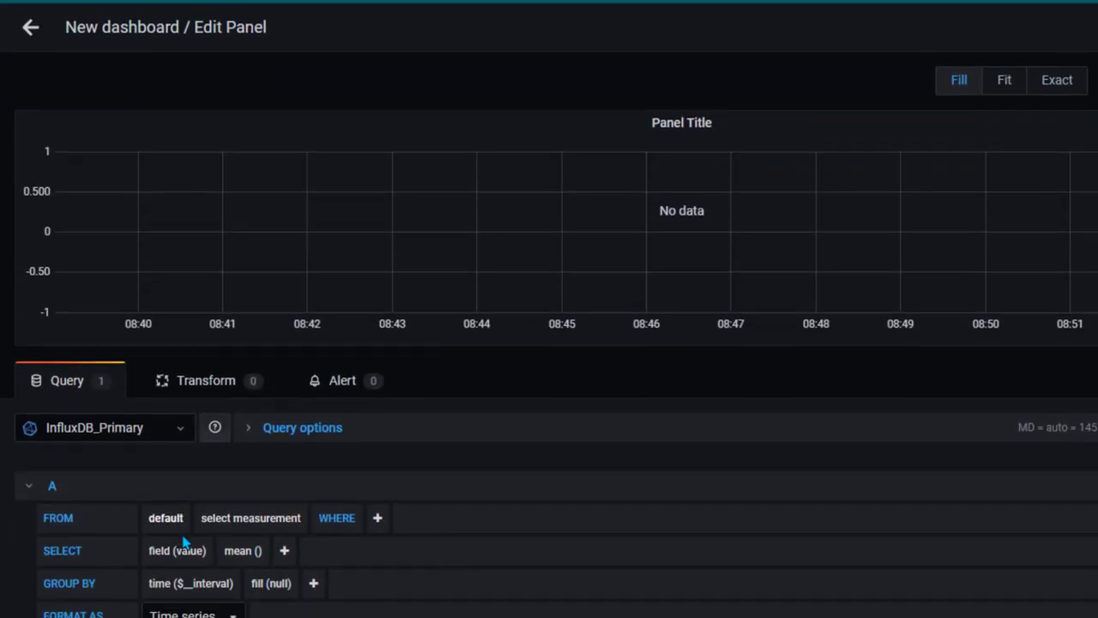
click(254, 520)
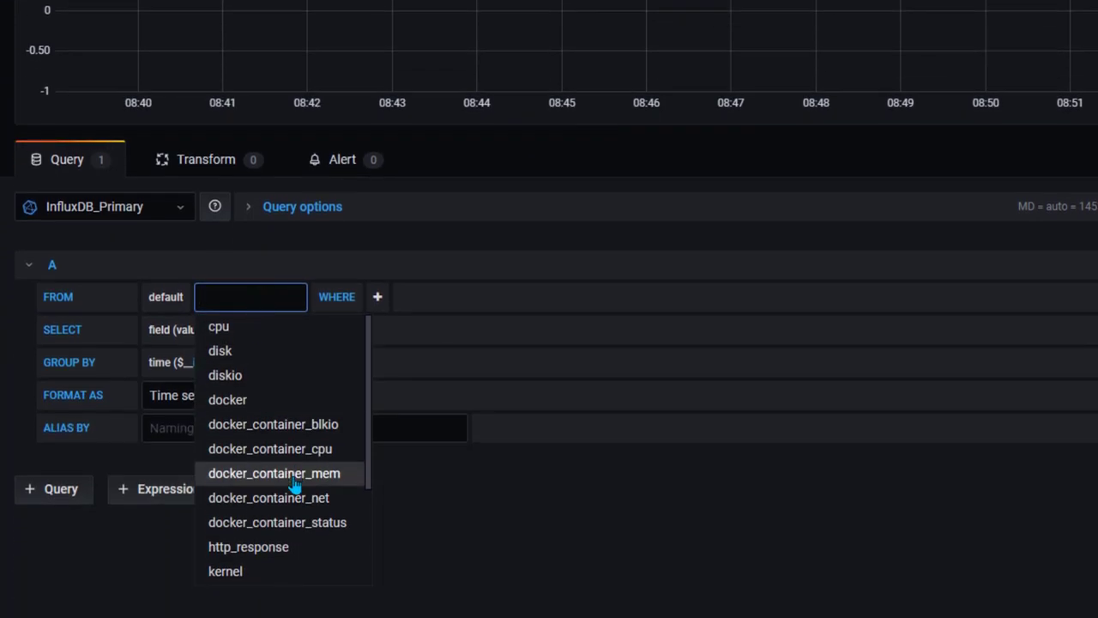
click(294, 549)
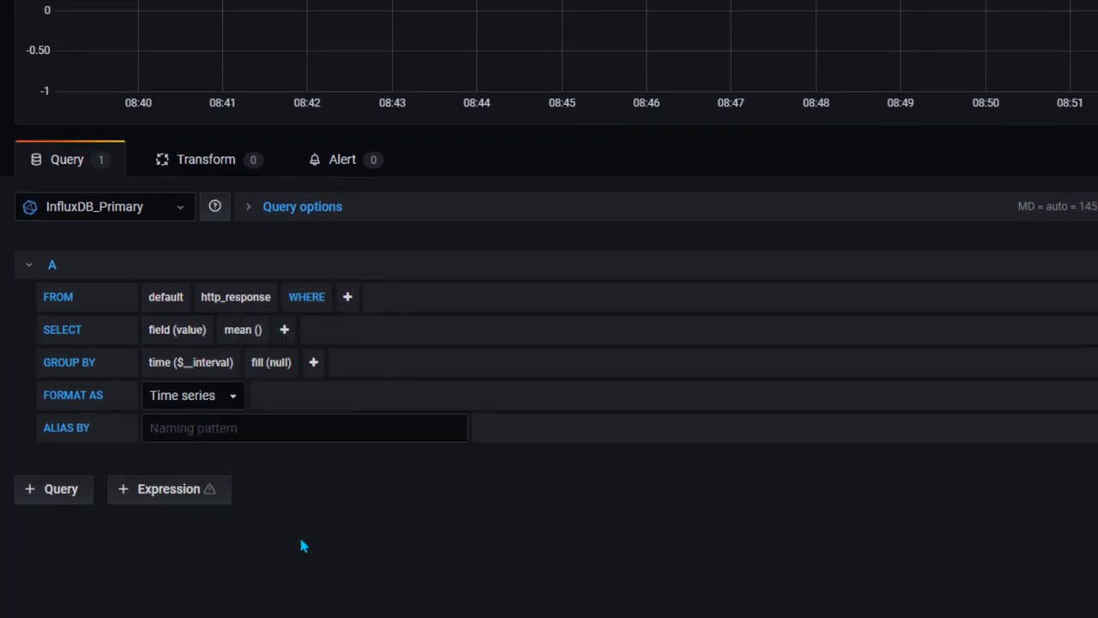
click(191, 334)
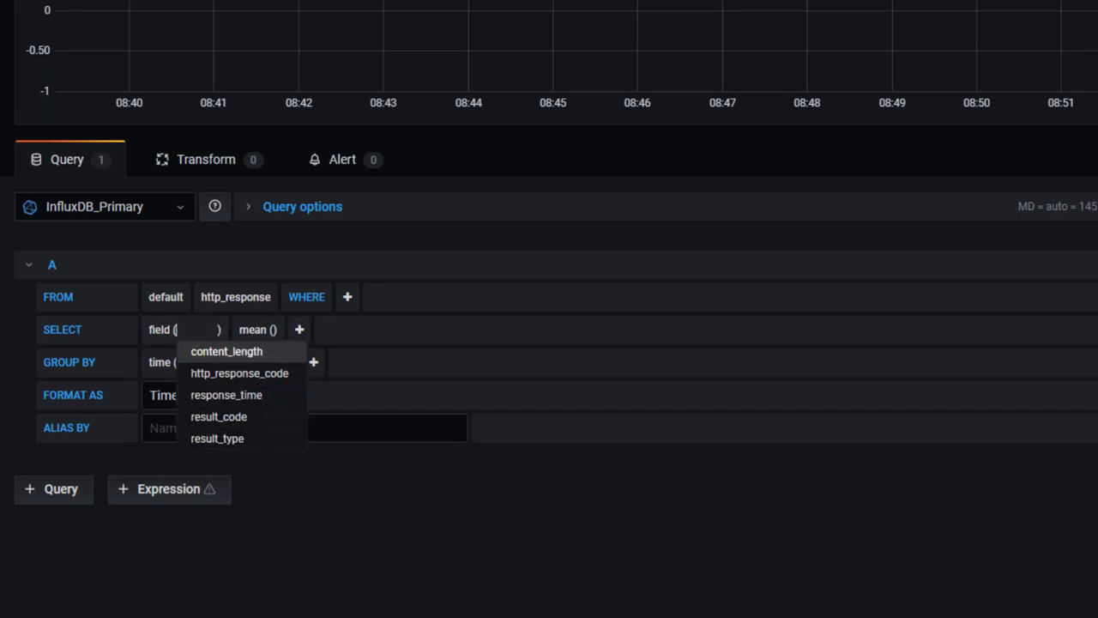
key(ctrl+t)
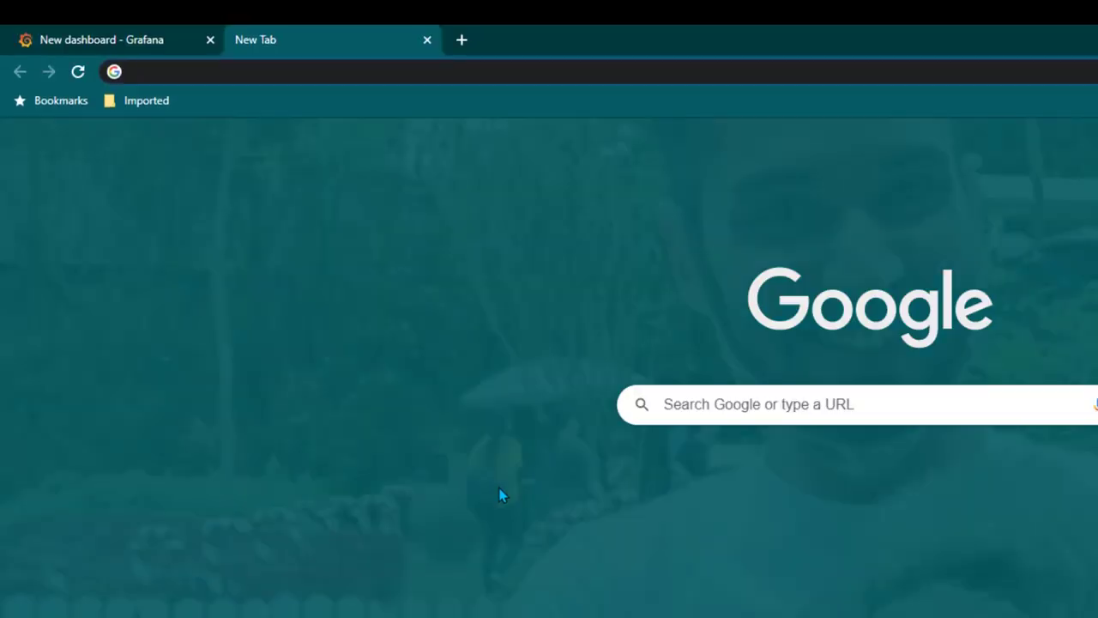
Search 'http re' and open MDN's HTTP status codes page, highlighting the 2xx and error ranges.
text(http response code)
key(Return)
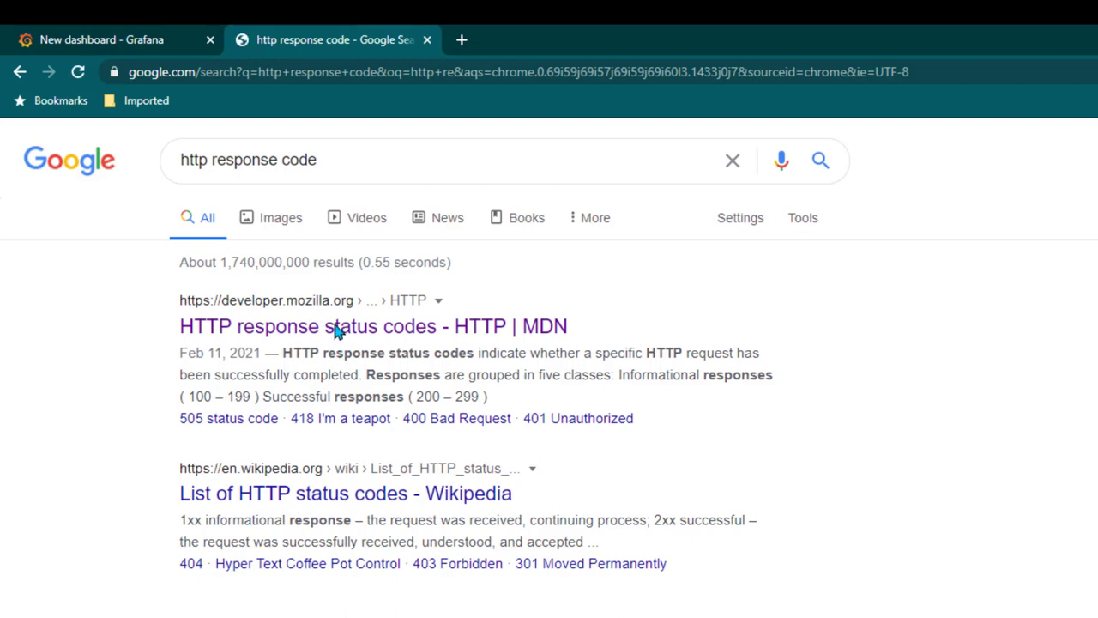
click(335, 328)
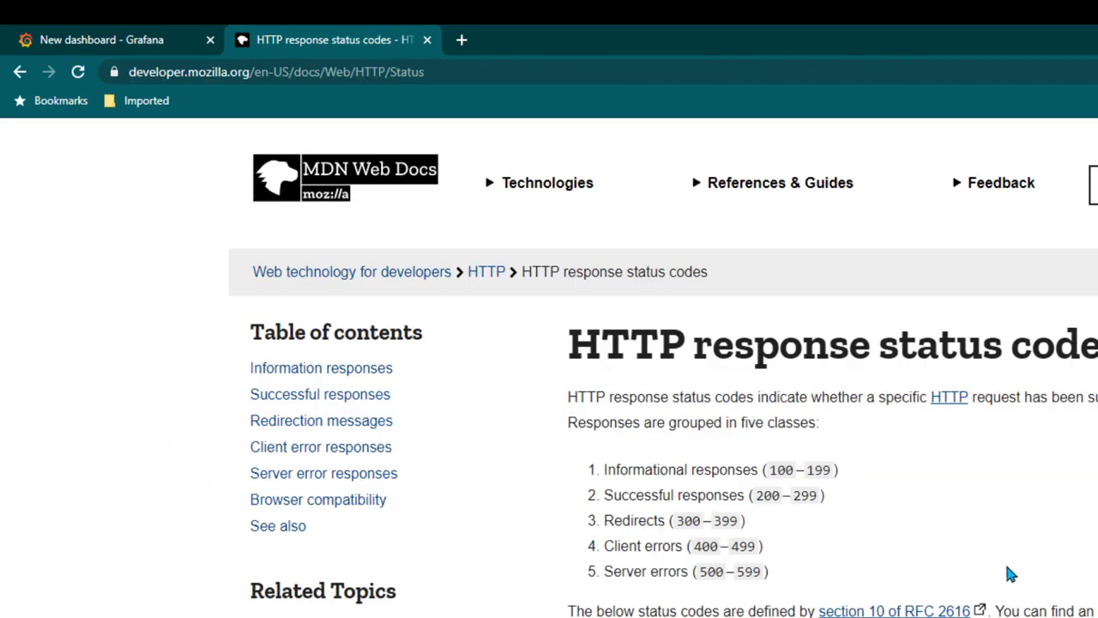
scroll(996, 563, down, 2)
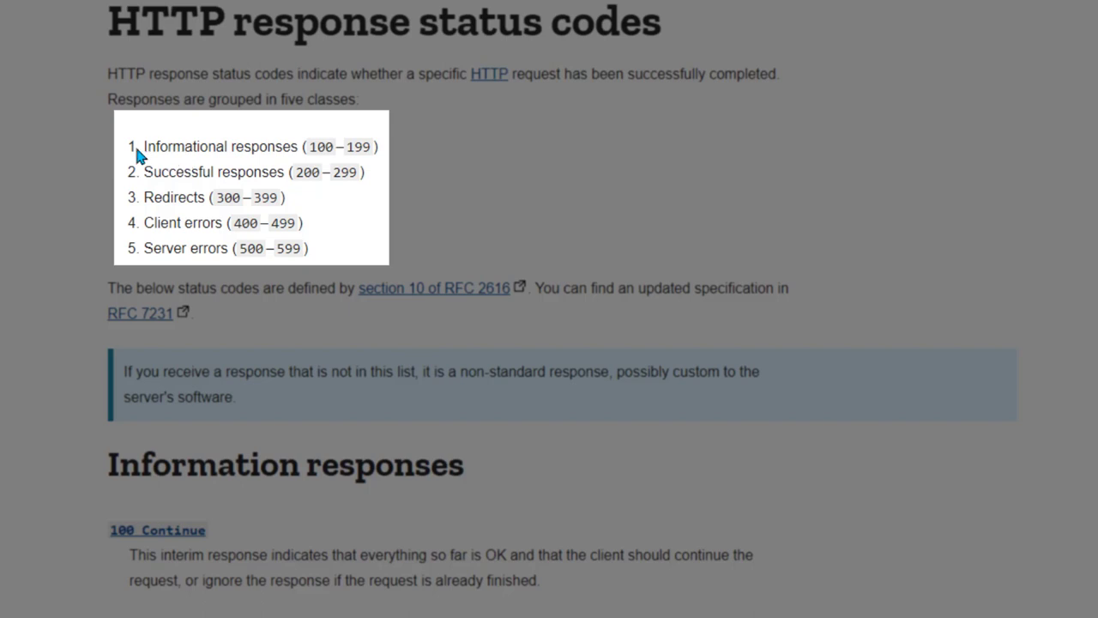
drag(155, 147, 357, 171)
click(329, 171)
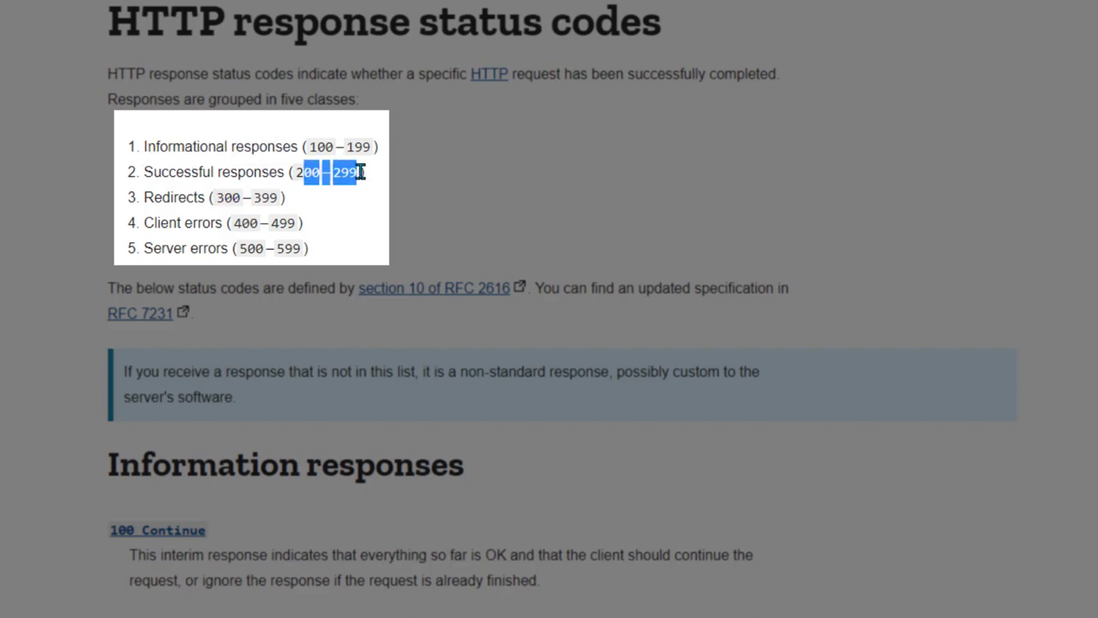
click(246, 172)
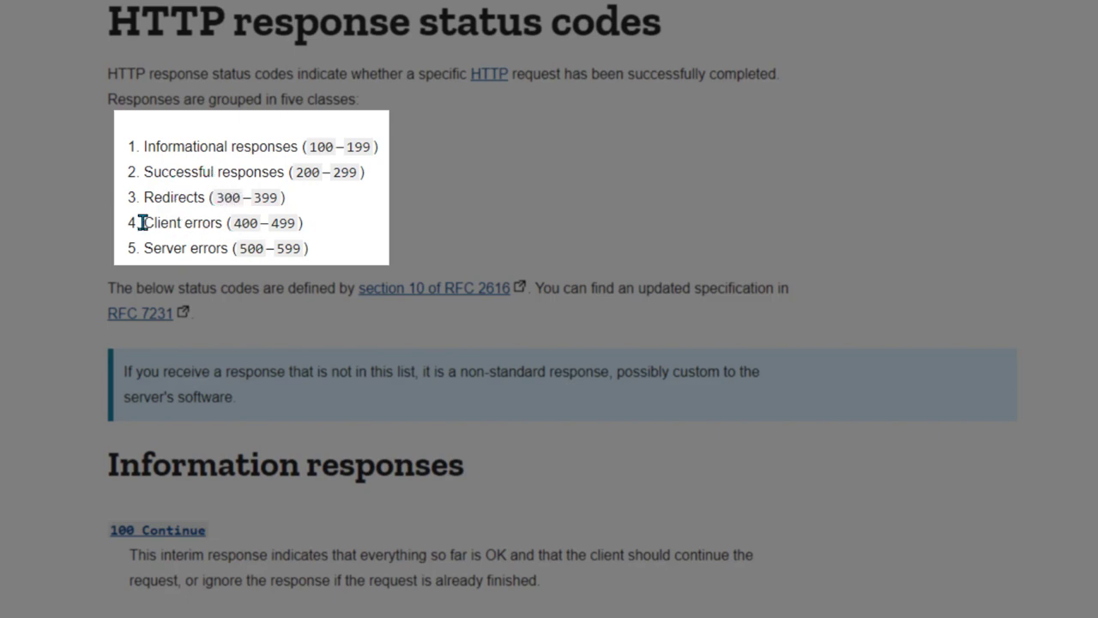
drag(160, 222, 341, 248)
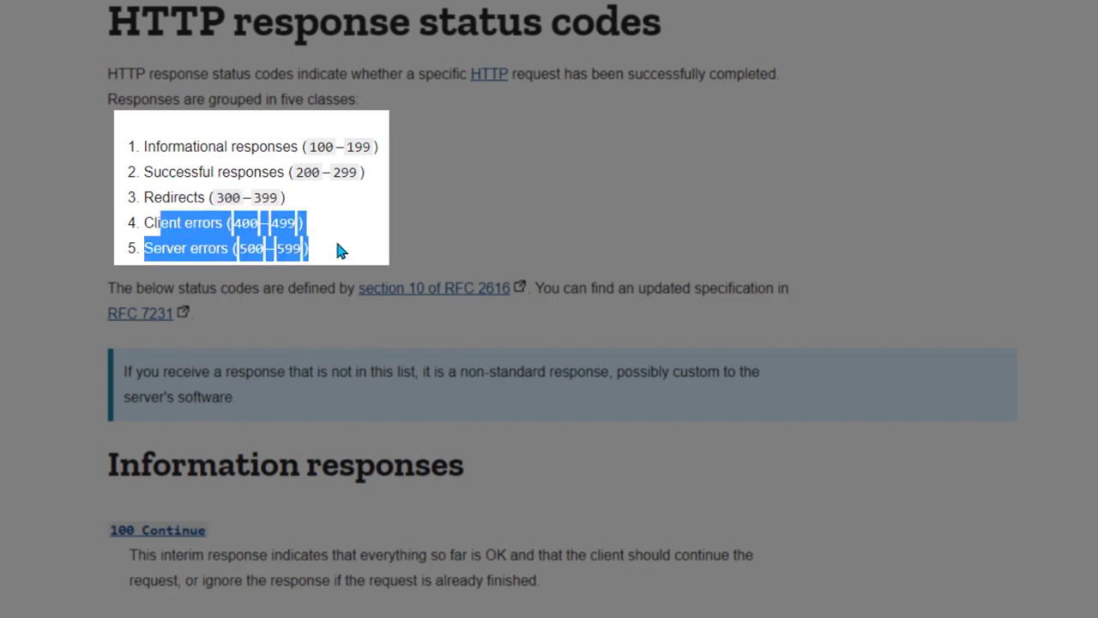
click(318, 249)
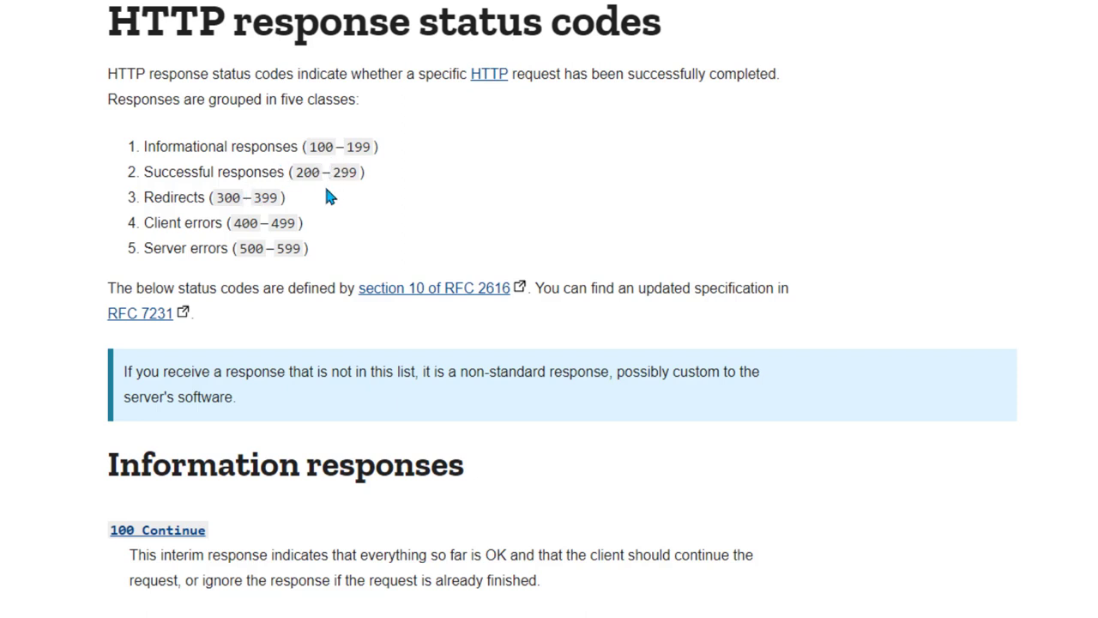
Find '200' on the page to reach the 200 OK entry and read its description.
text(200)
key(Return)
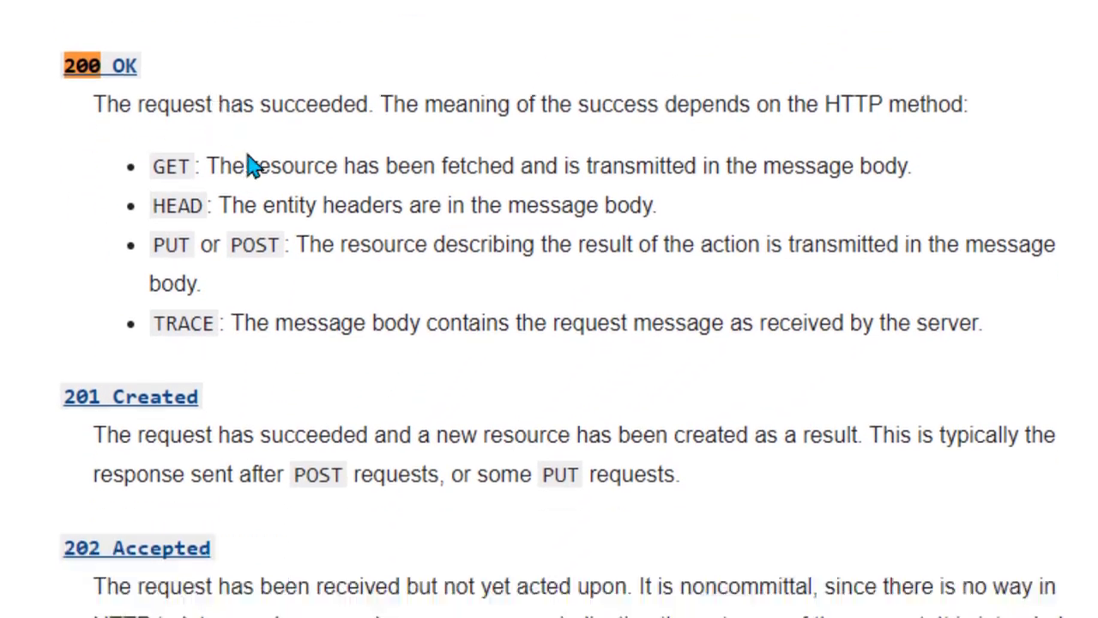
scroll(249, 166, down, 1)
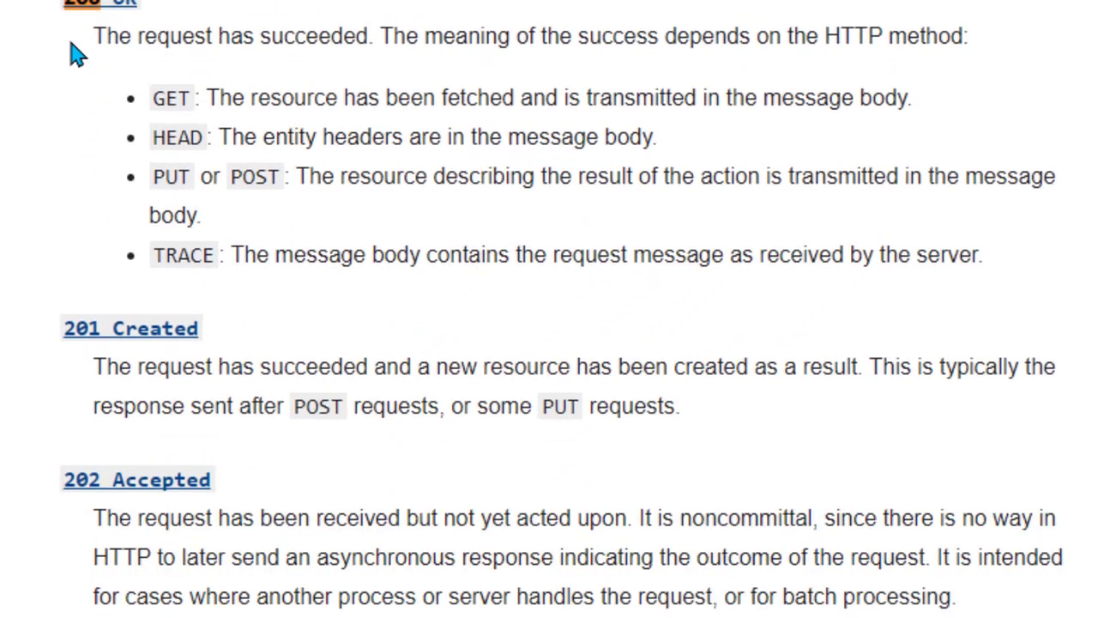
scroll(250, 115, up, 3)
drag(133, 214, 612, 287)
click(299, 309)
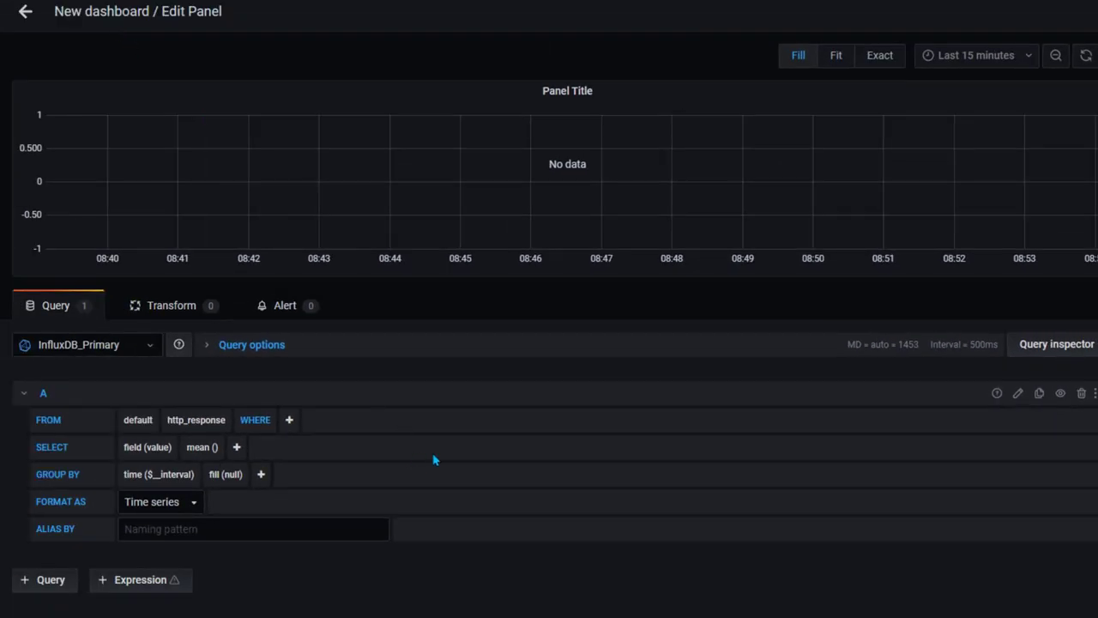
Query the http_response_code field with last() instead of mean() so the panel shows 200.
click(158, 451)
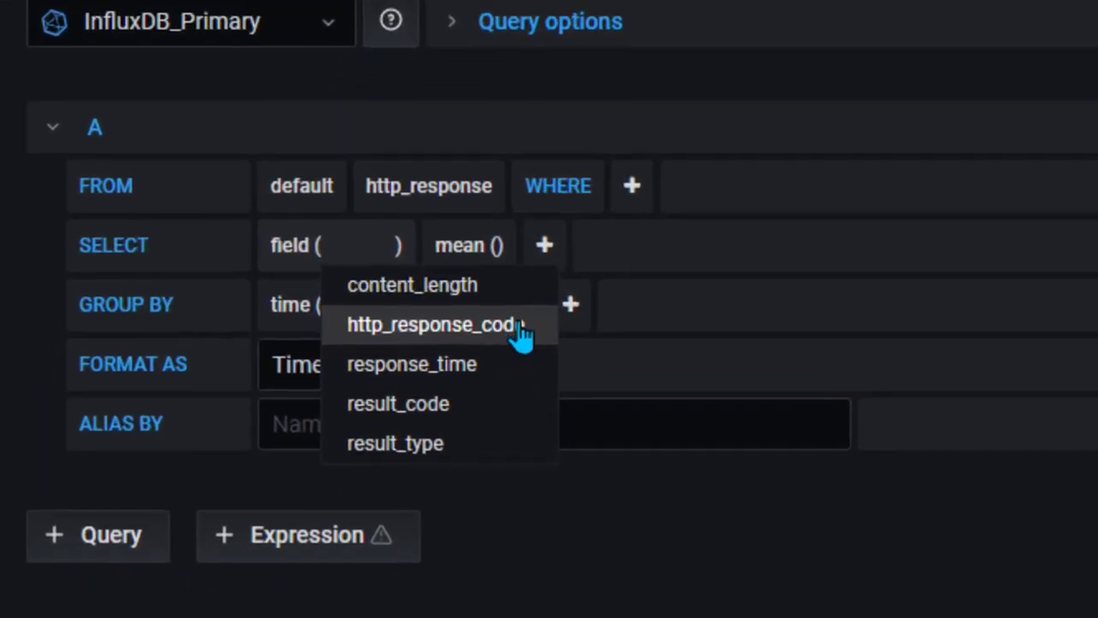
click(520, 330)
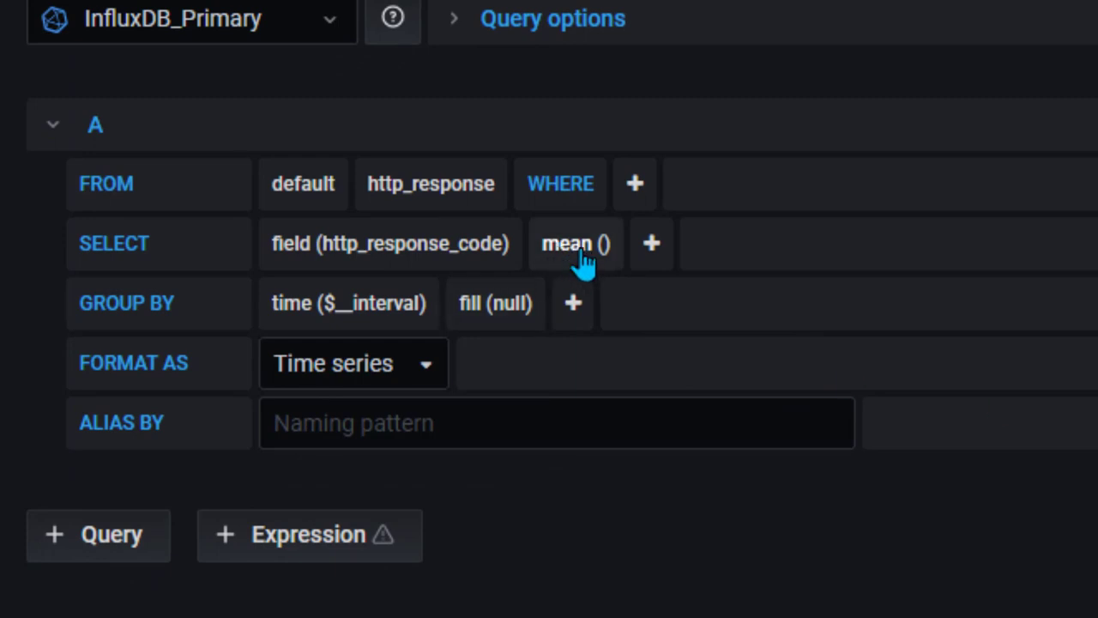
click(654, 249)
text(last)
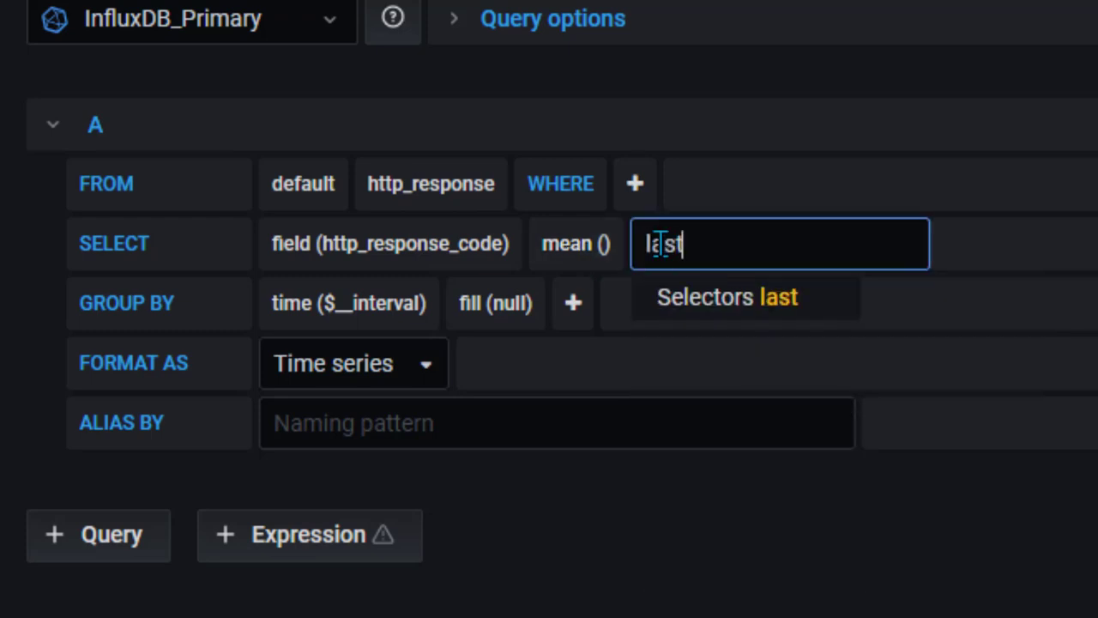
click(786, 298)
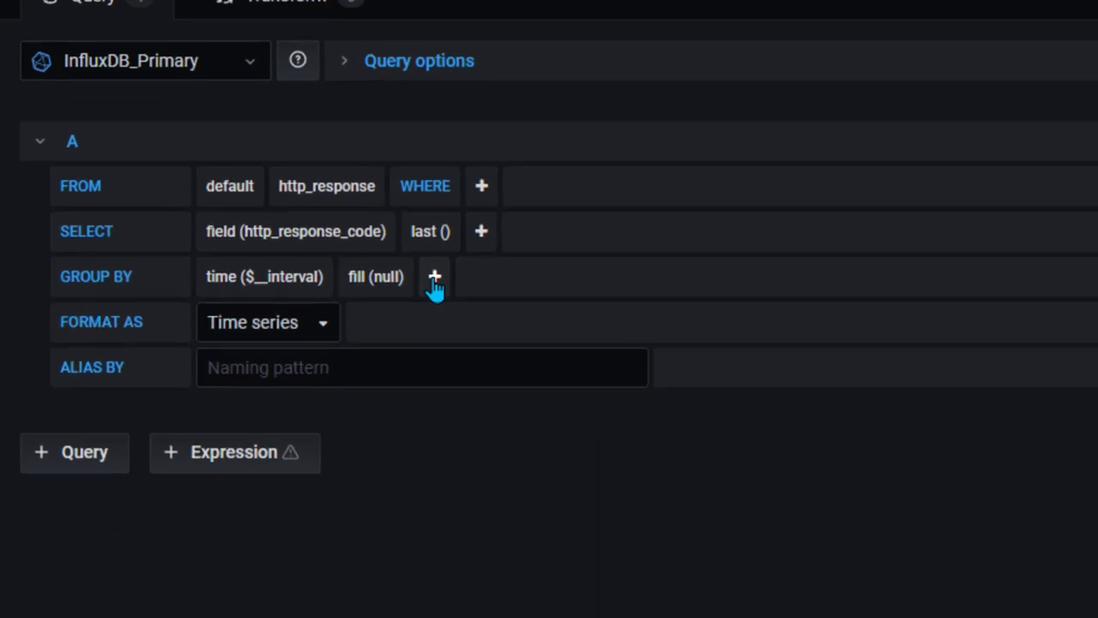
Group the query by tag(server) and alias series as $tag_server so each URL shows 200.
click(255, 466)
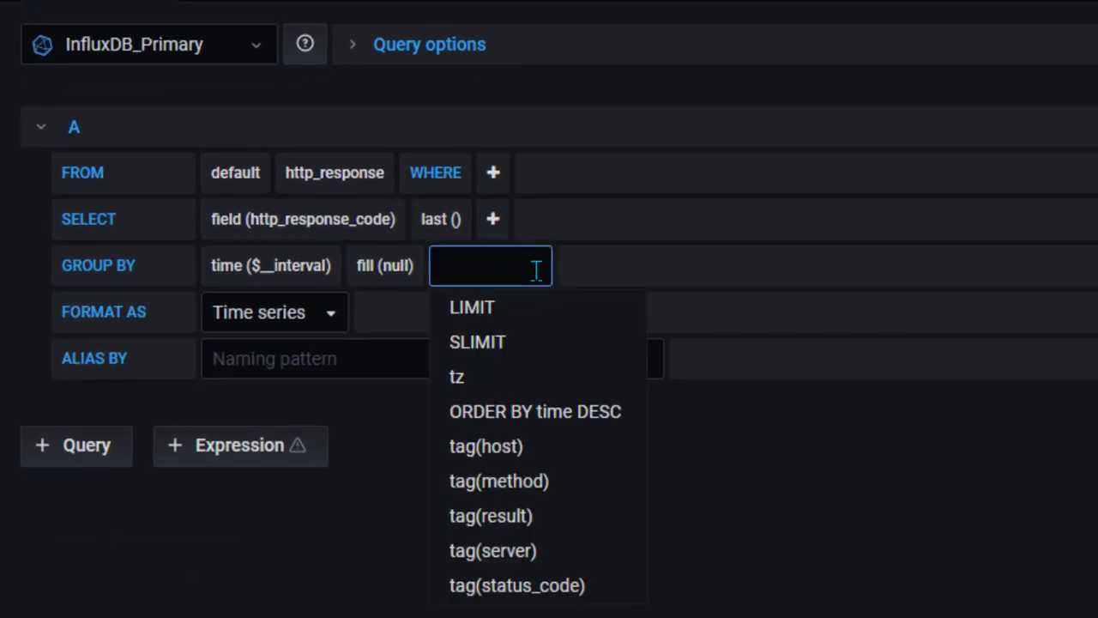
click(540, 554)
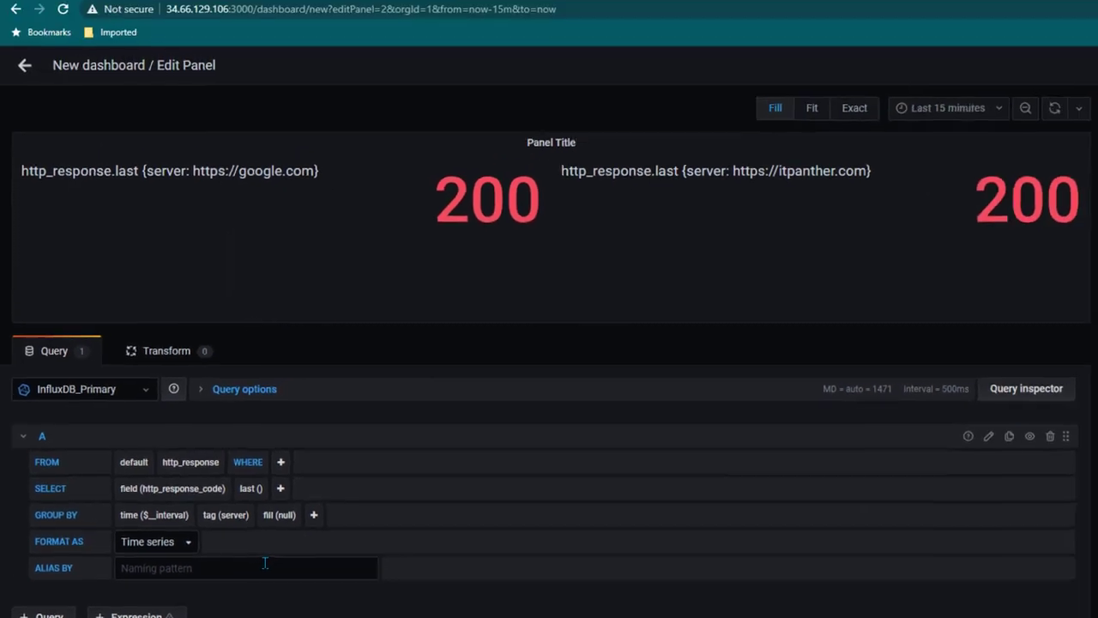
click(464, 353)
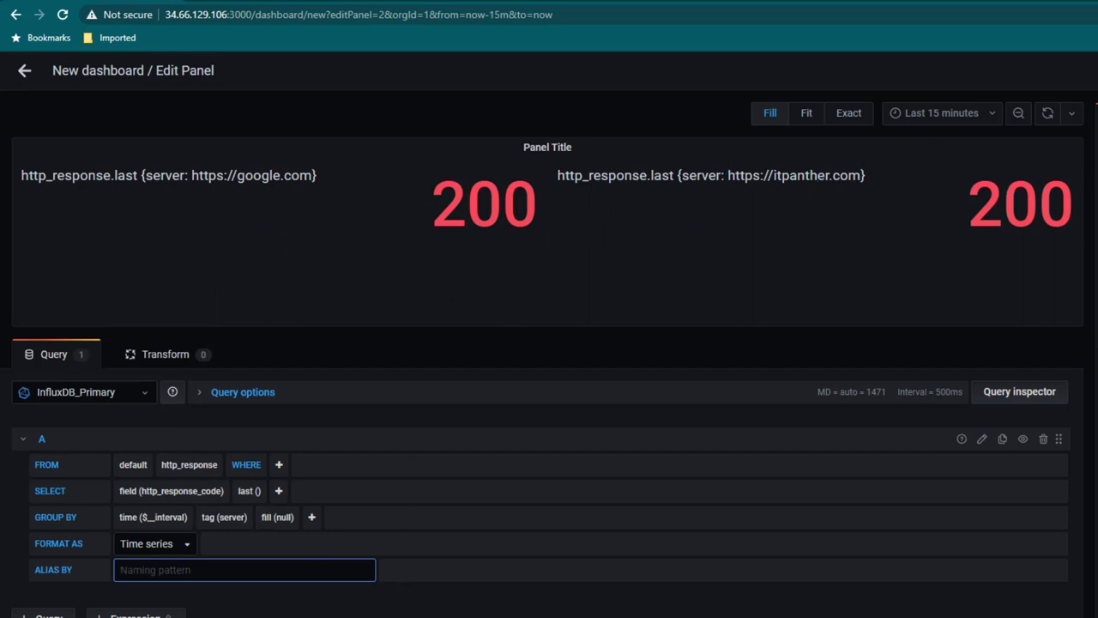
text($tag_server)
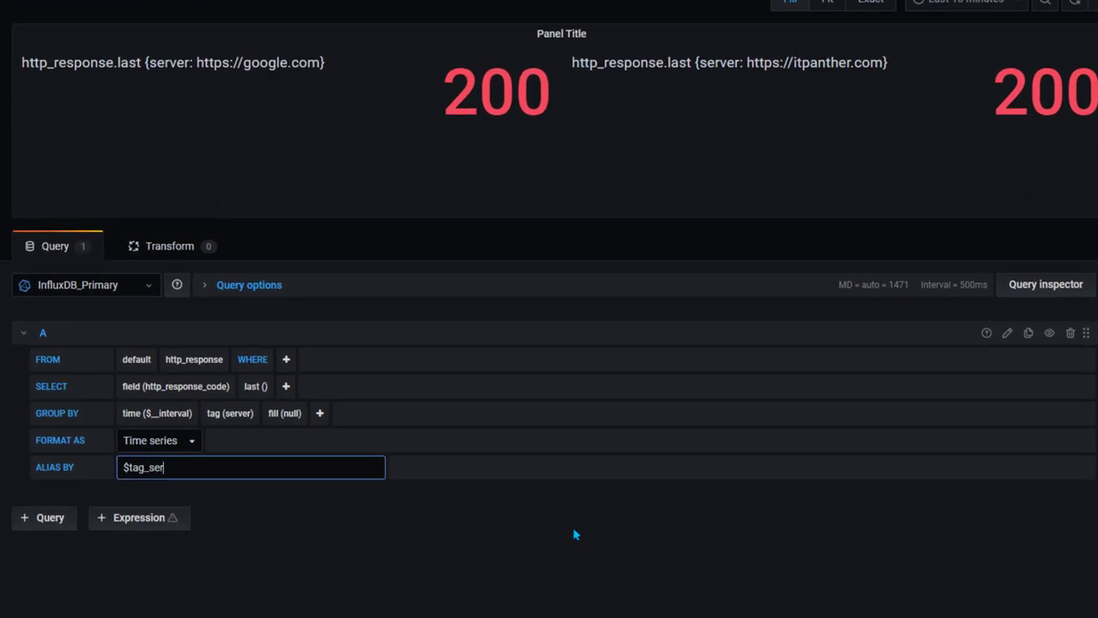
click(575, 535)
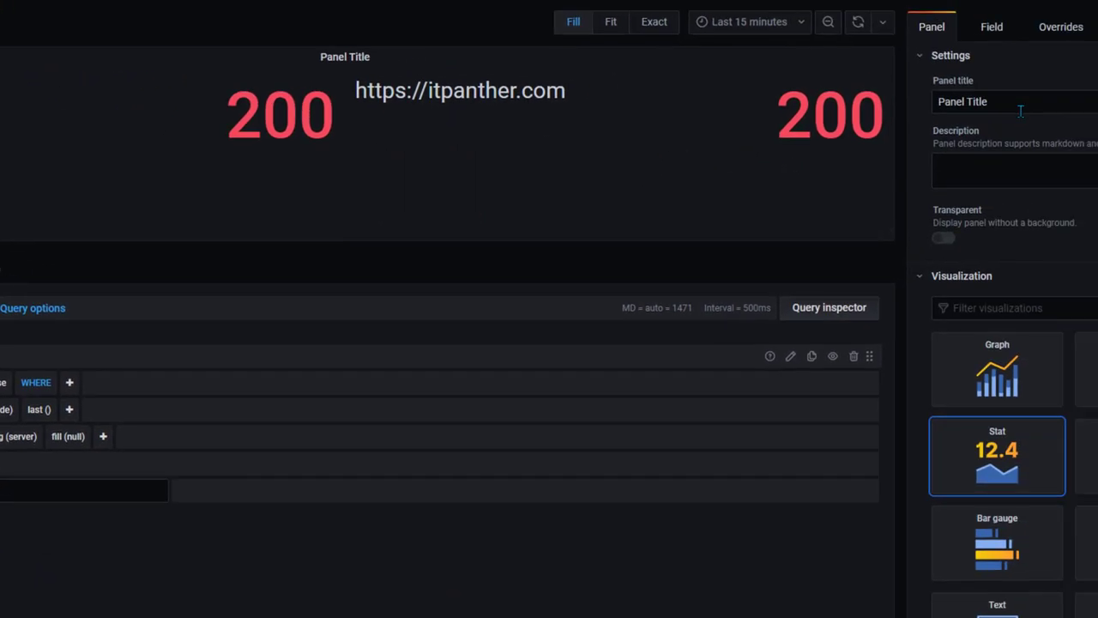
triple_click(1097, 78)
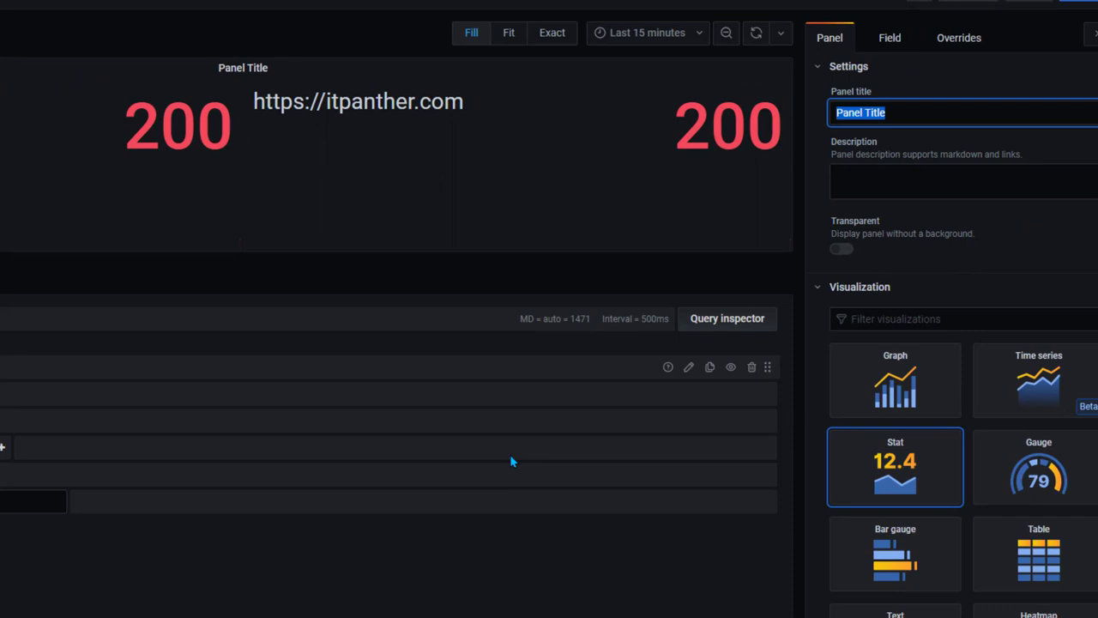
Change the panel title from Panel Title to 'Website Status'.
text(Website Status)
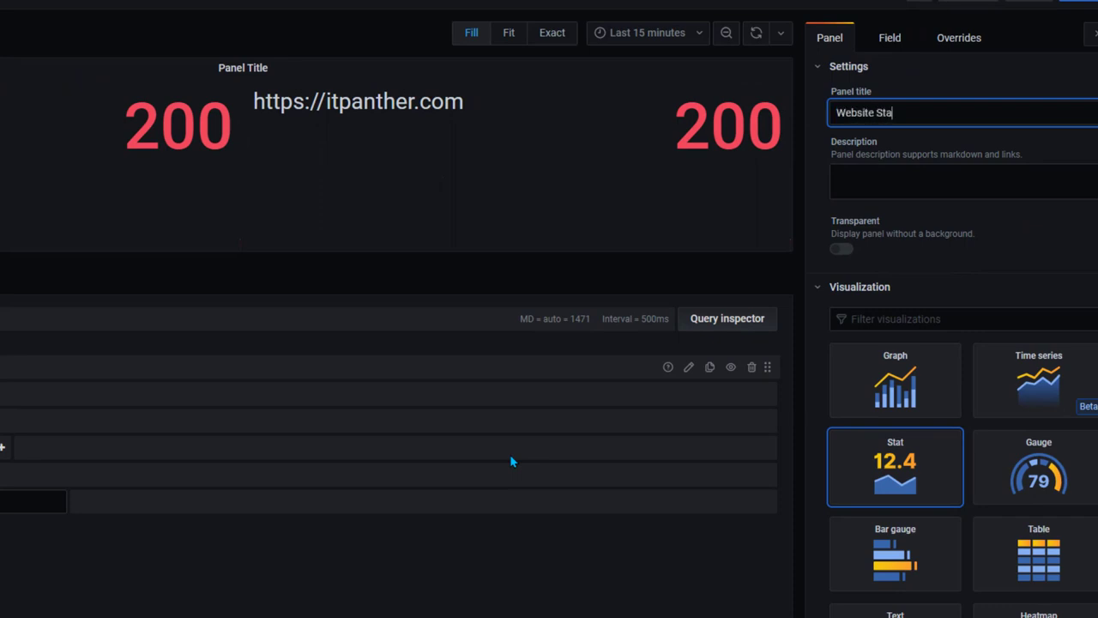
click(525, 588)
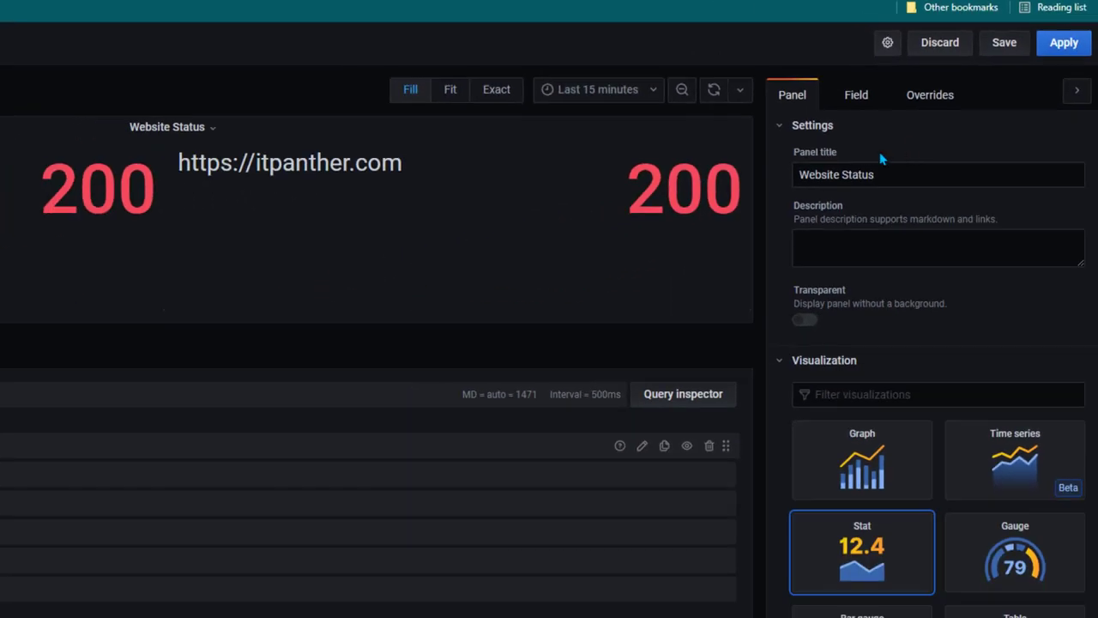
Remove the 80 threshold and colour a new 199 threshold and the base threshold yellow.
click(859, 101)
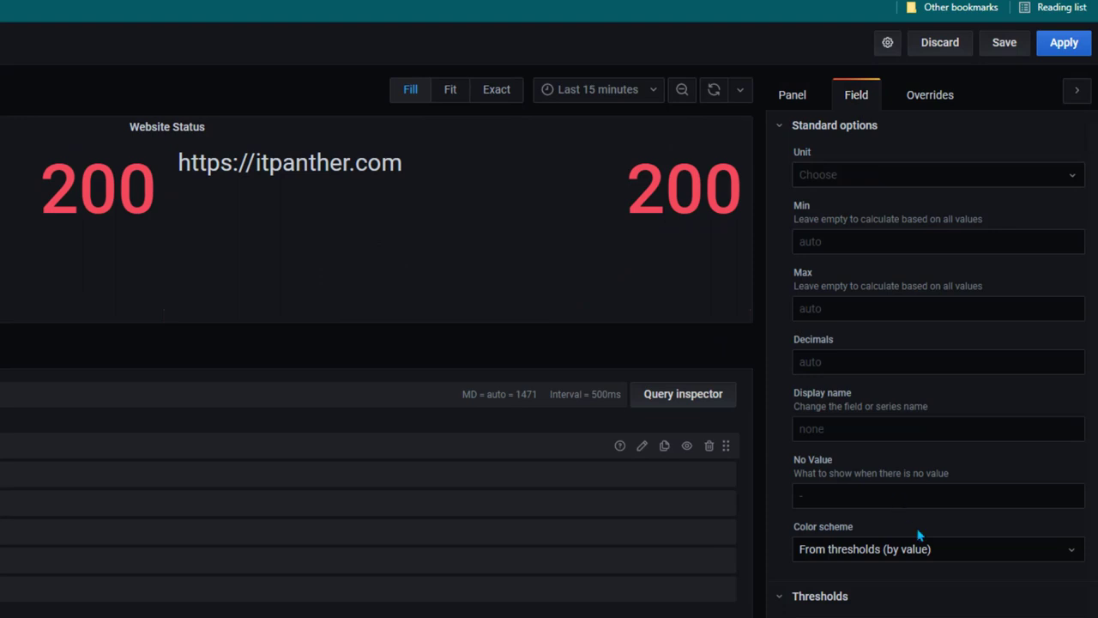
scroll(930, 517, down, 3)
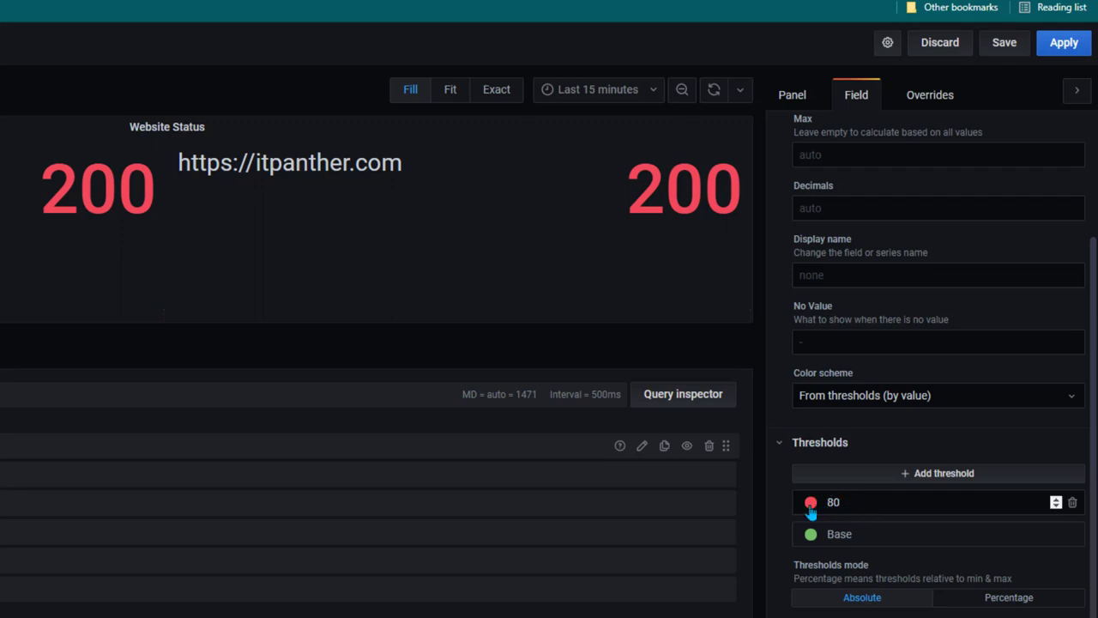
click(1073, 503)
mouse_move(811, 534)
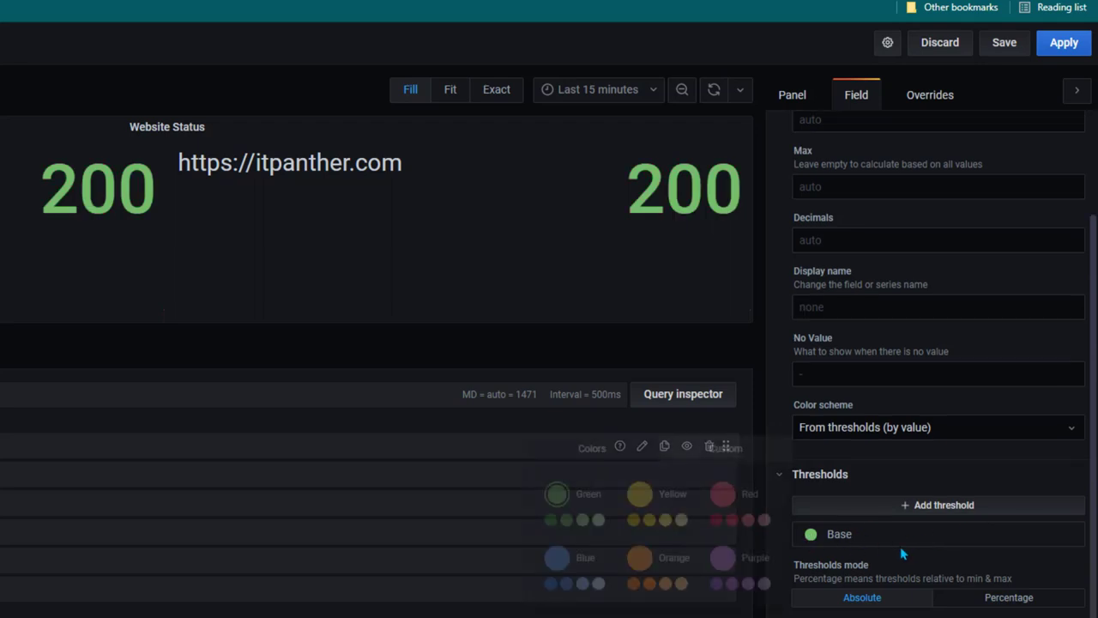
click(933, 507)
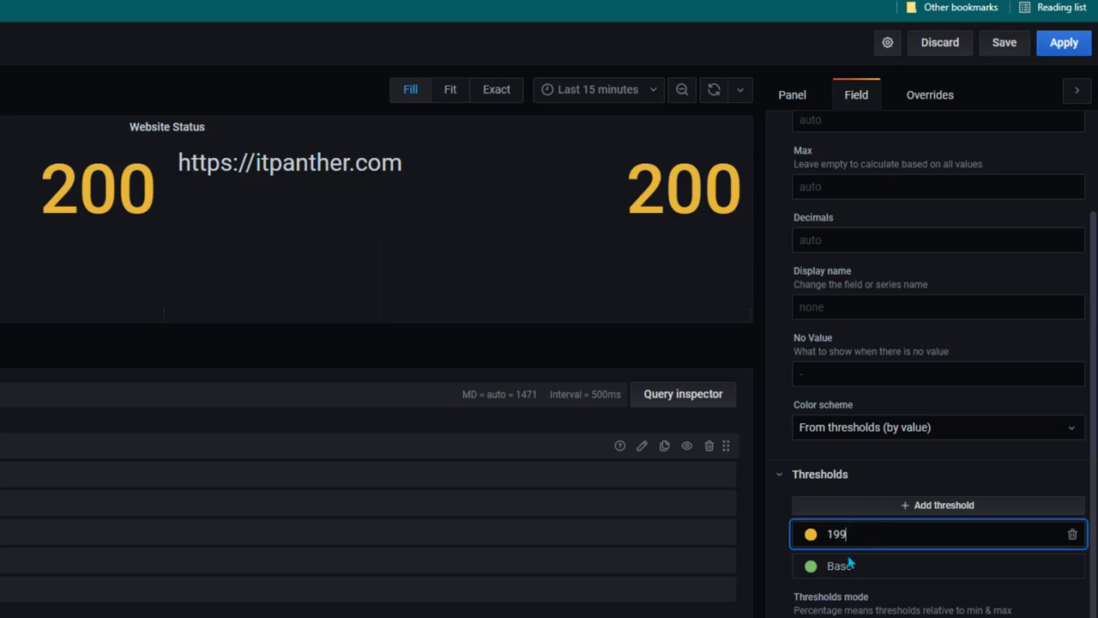
click(811, 534)
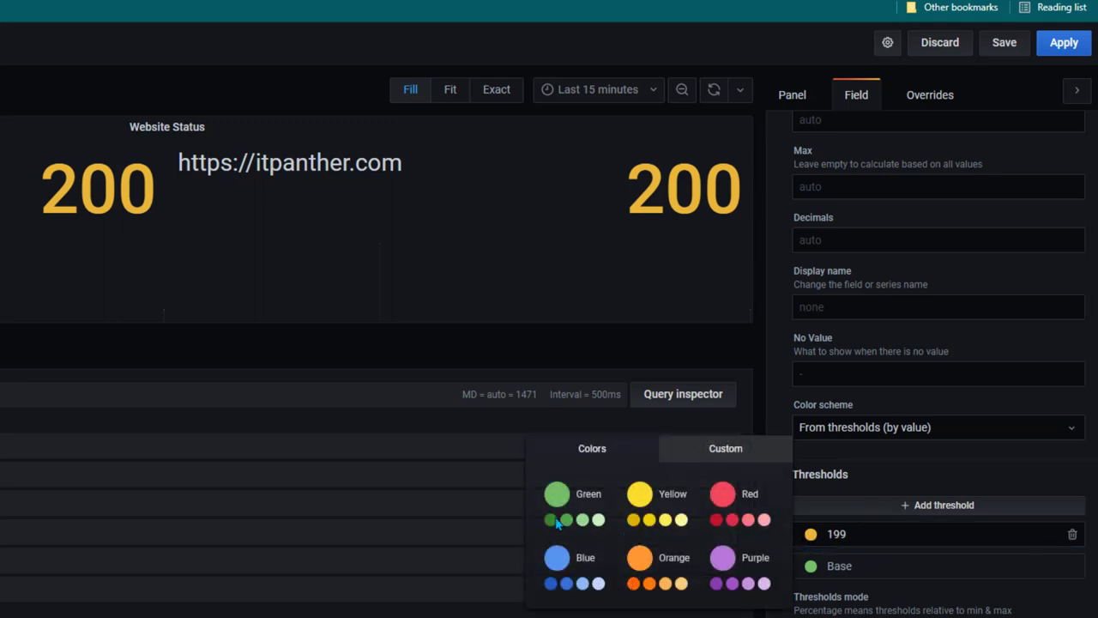
click(649, 520)
click(810, 566)
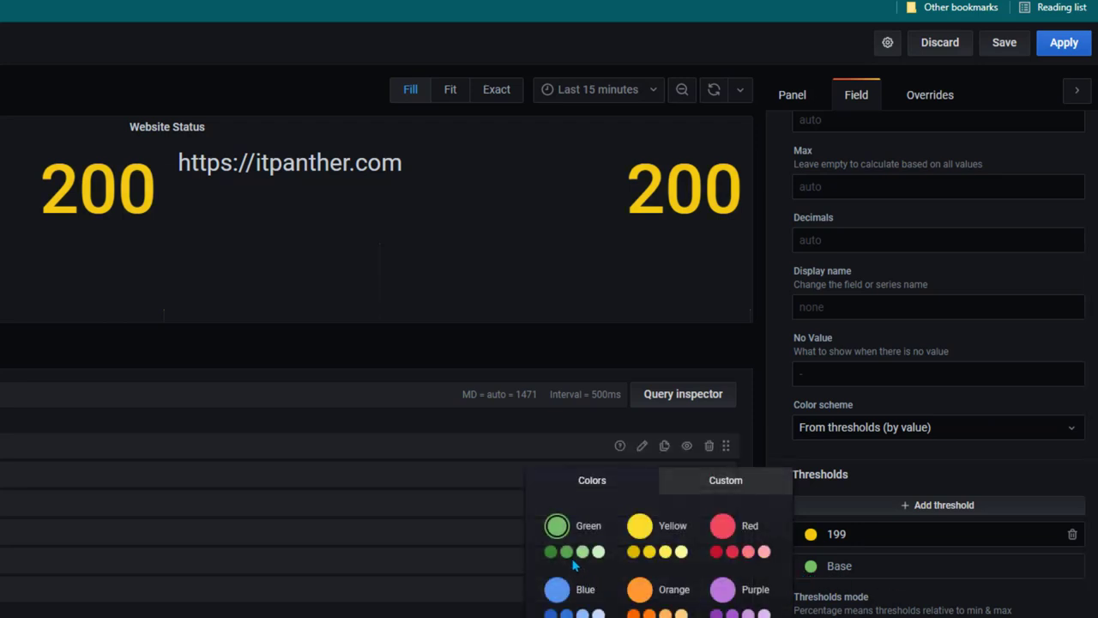
click(649, 552)
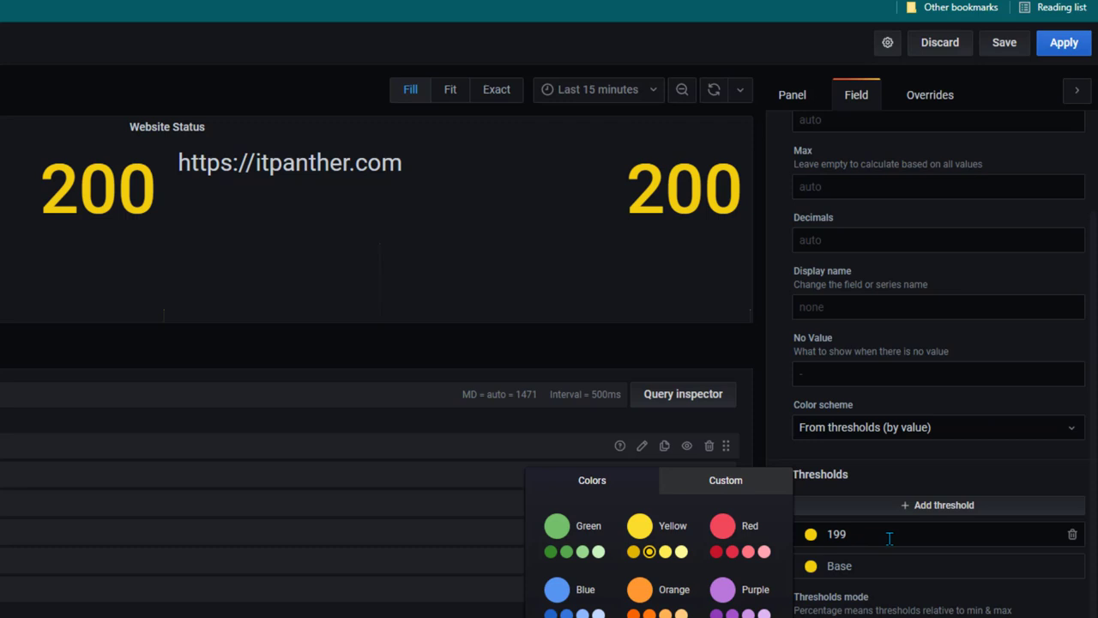
Add a green threshold at 200 and another threshold at 201 above it.
click(931, 508)
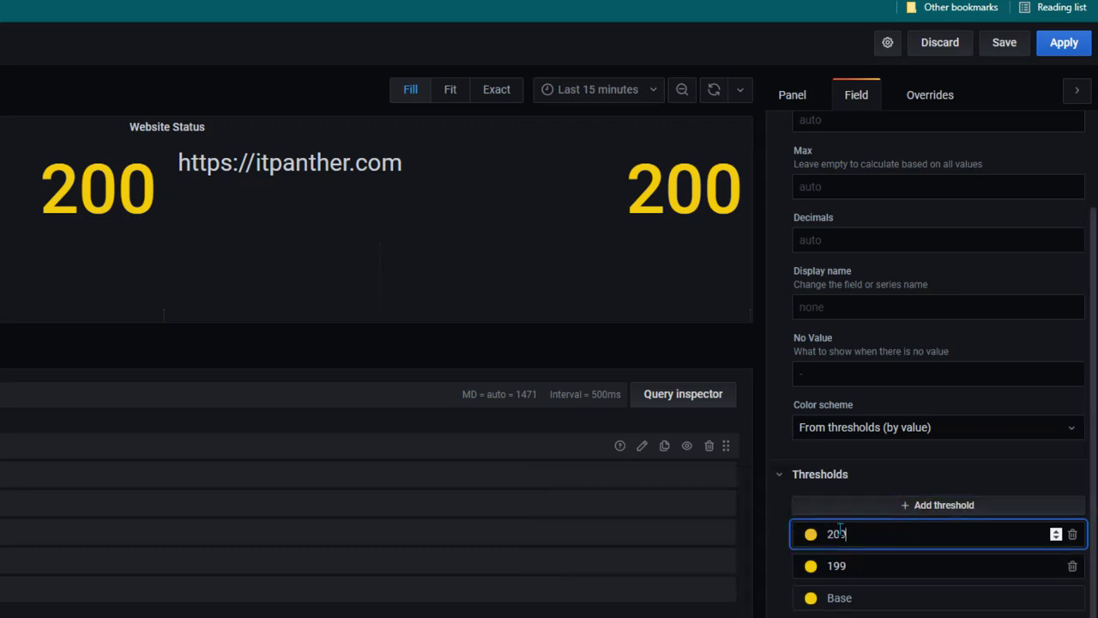
click(810, 534)
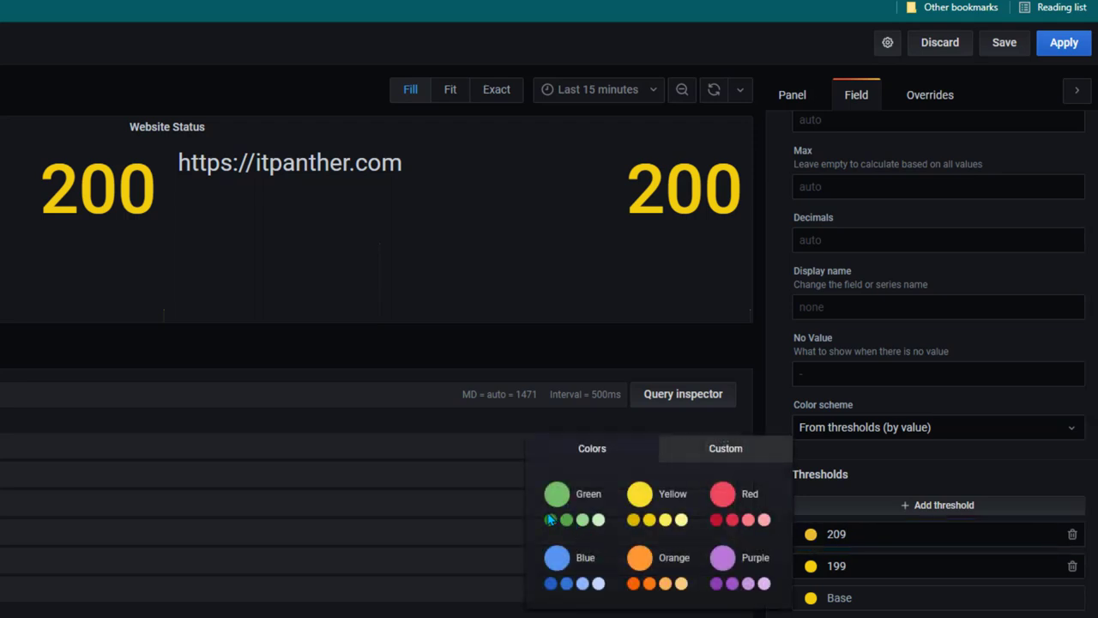
click(551, 520)
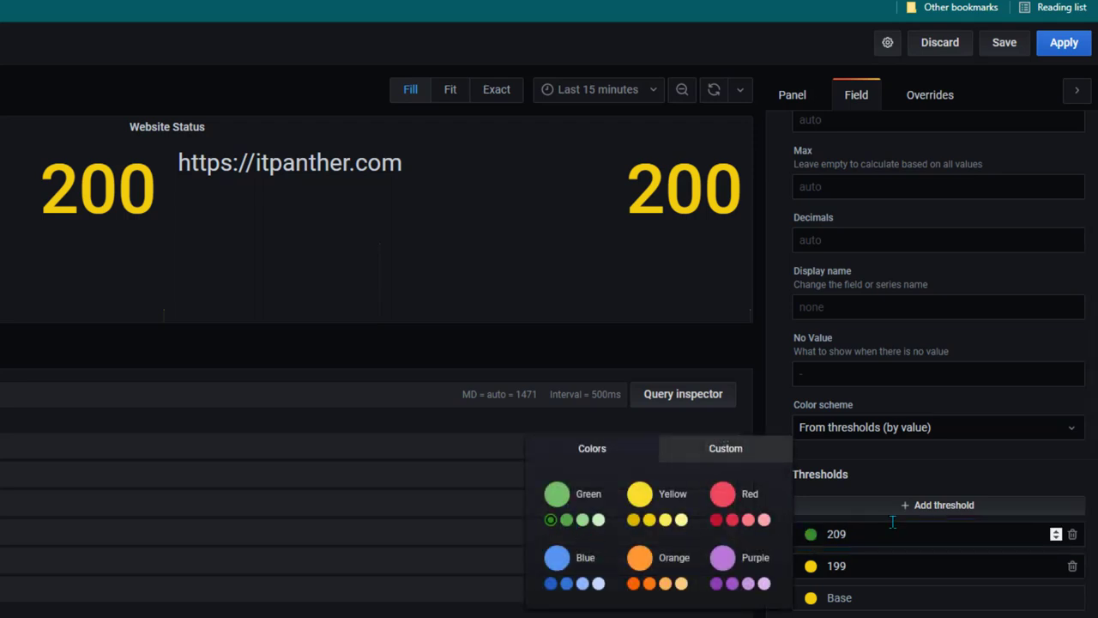
click(933, 506)
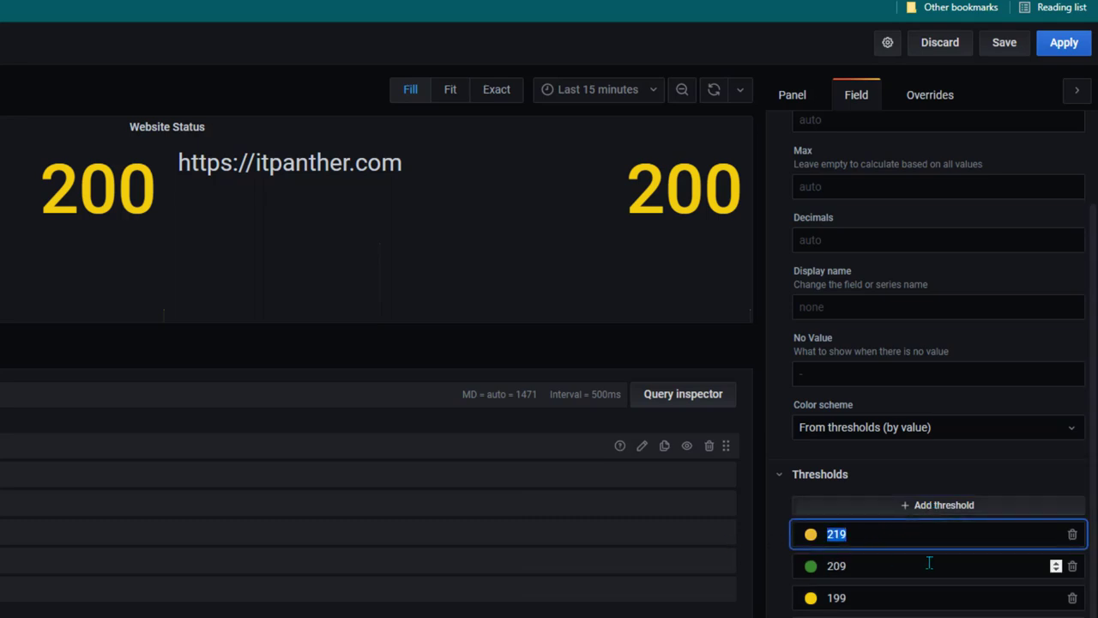
text(201)
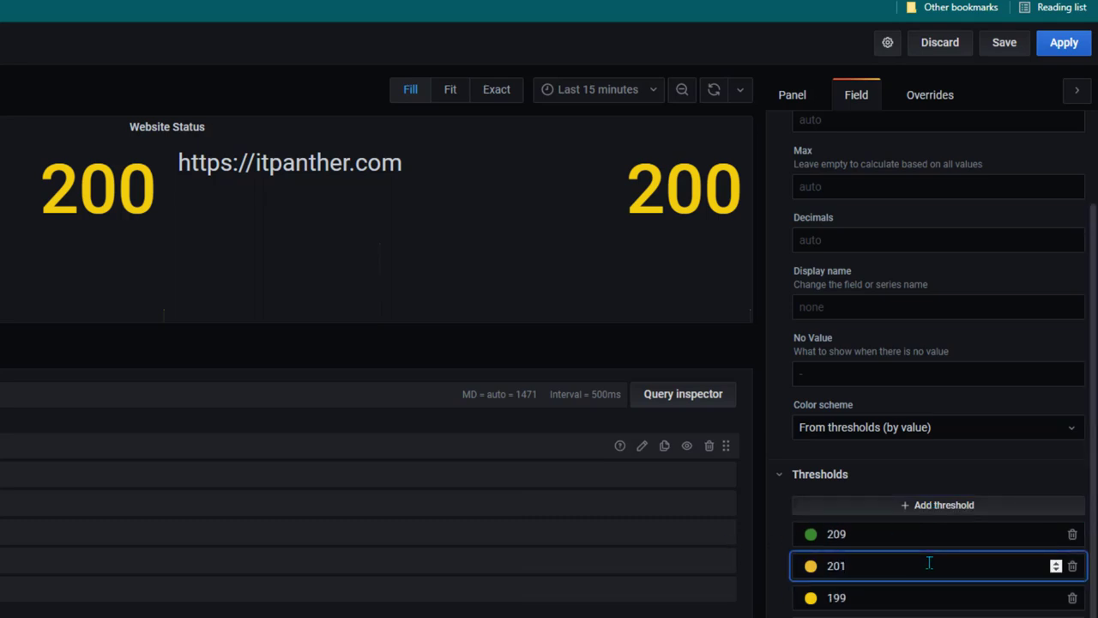
click(888, 533)
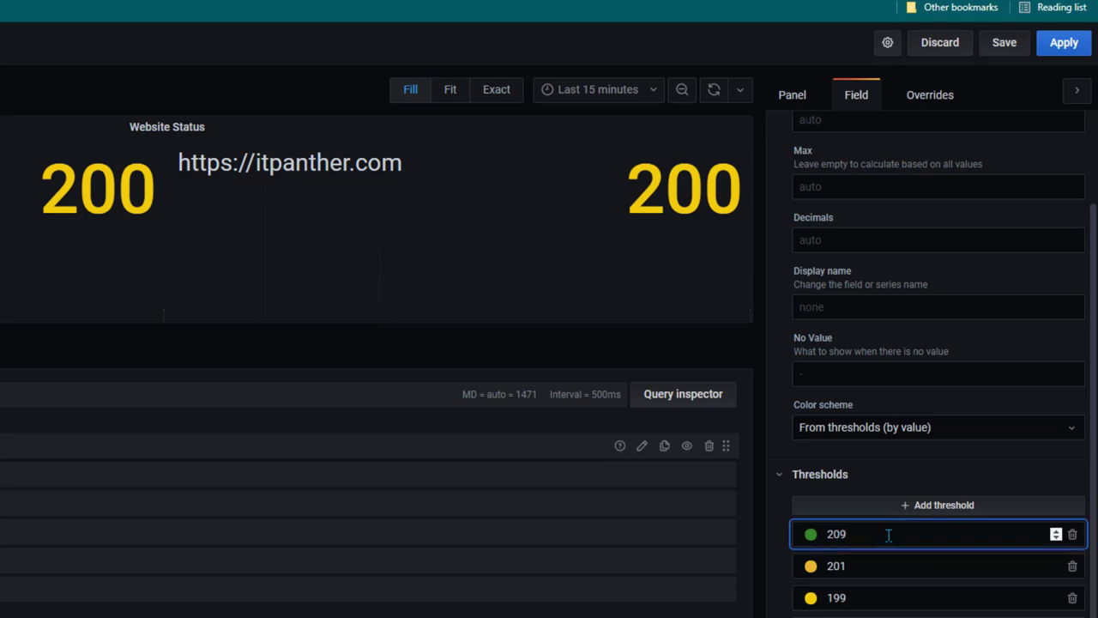
key(BackSpace)
text(0)
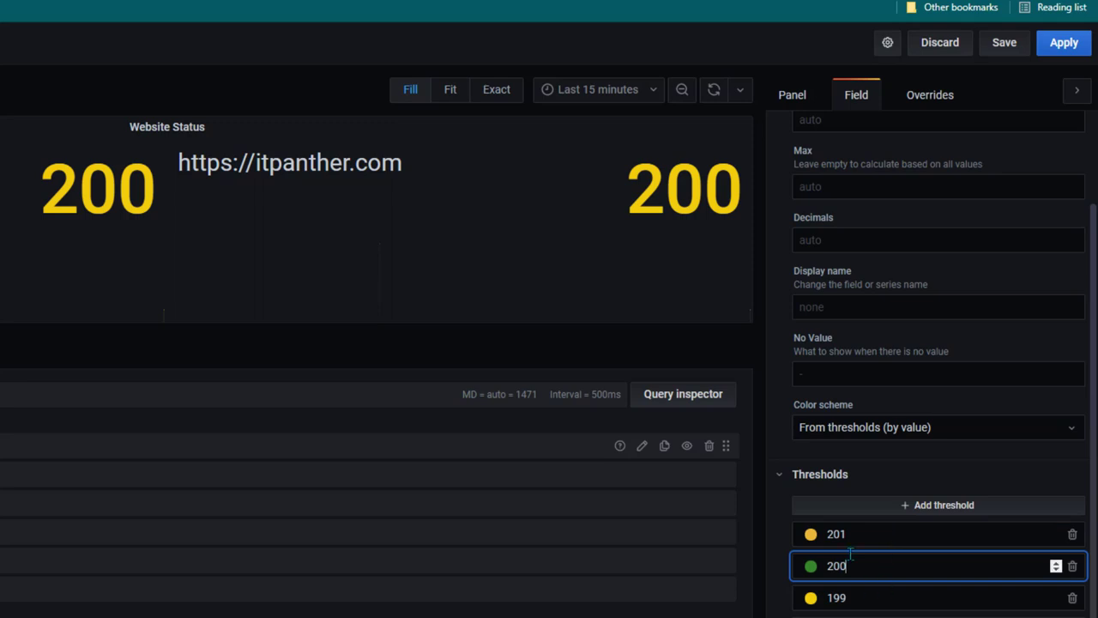
click(862, 533)
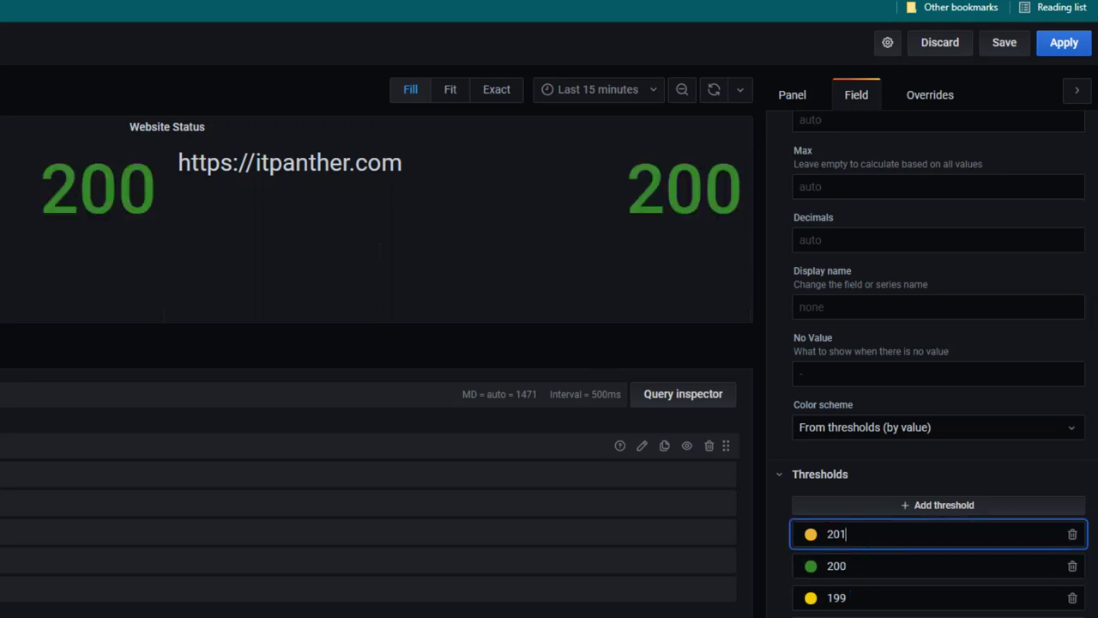
After checking the status code reference, change the 201 threshold to 399 and colour it purple.
key(ctrl+Tab)
scroll(292, 288, up, 6)
scroll(295, 298, up, 2)
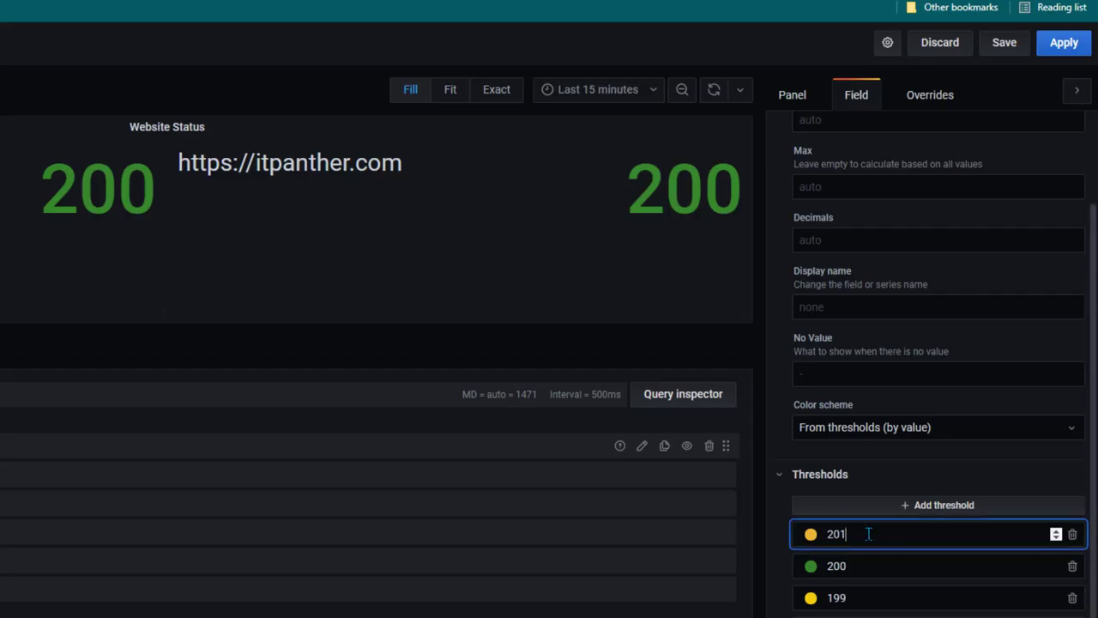
double_click(869, 534)
text(399)
click(810, 534)
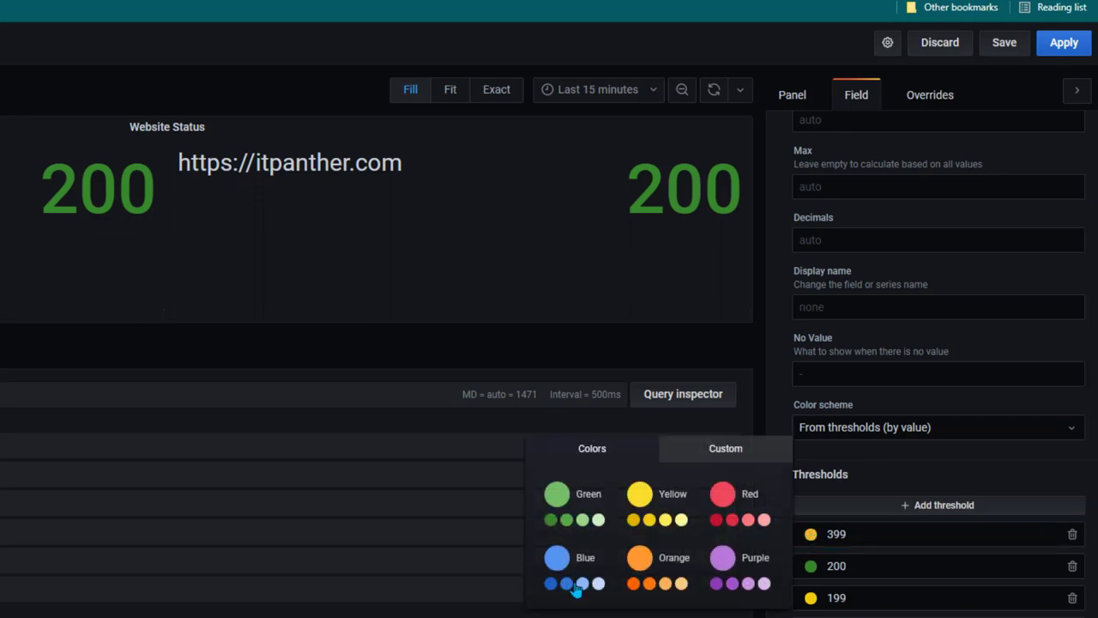
click(731, 586)
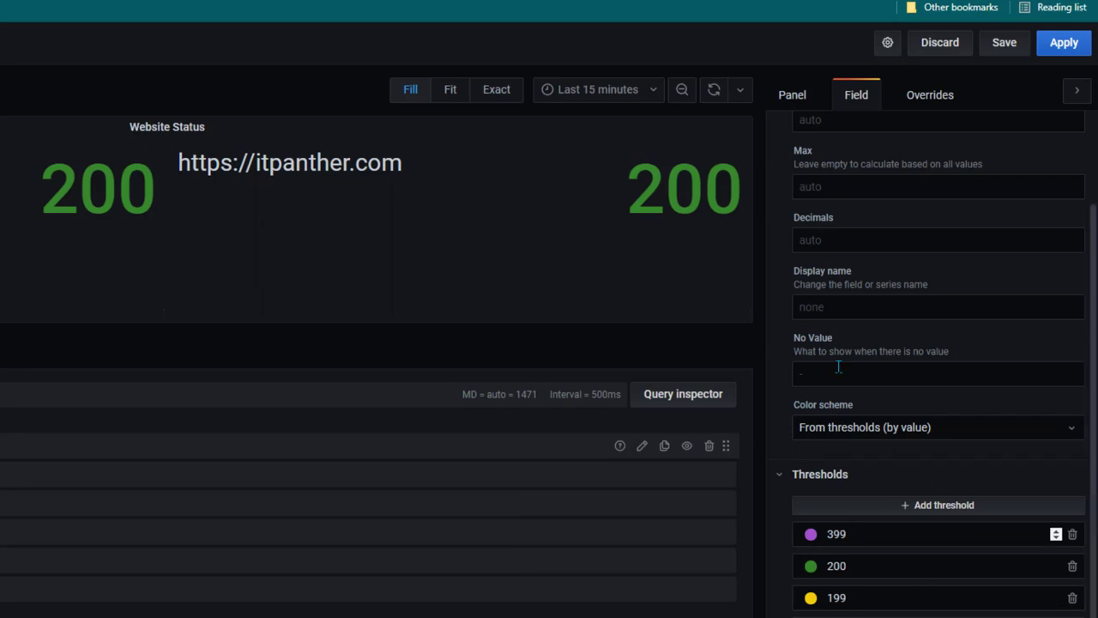
Apply the panel changes and view the dashboard with google.com and itpanther.com showing green 200.
click(1069, 48)
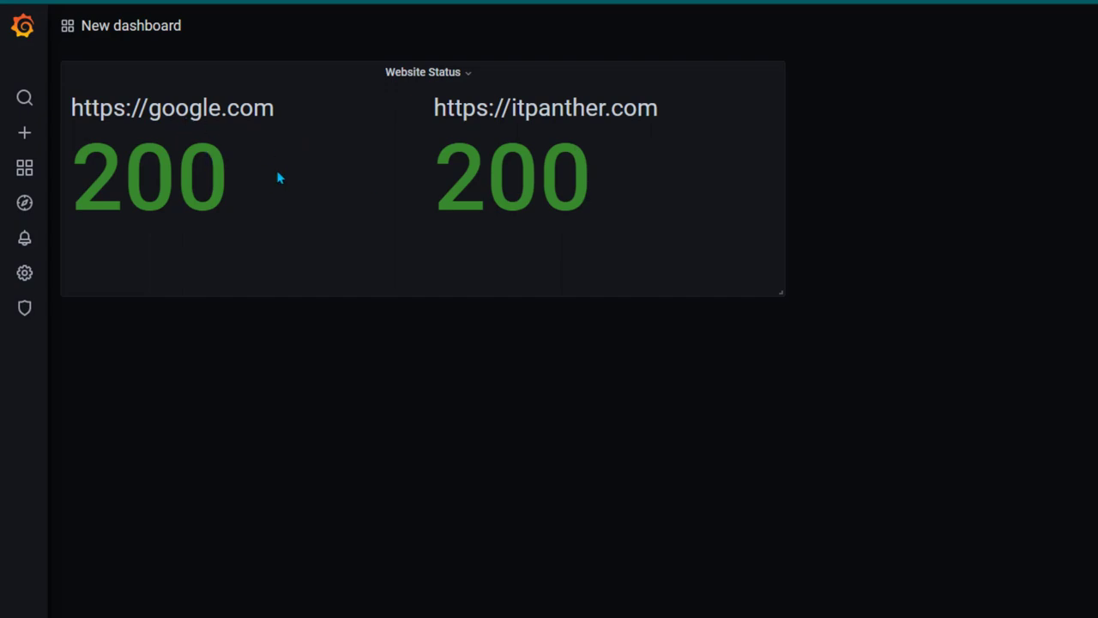
drag(102, 165, 243, 218)
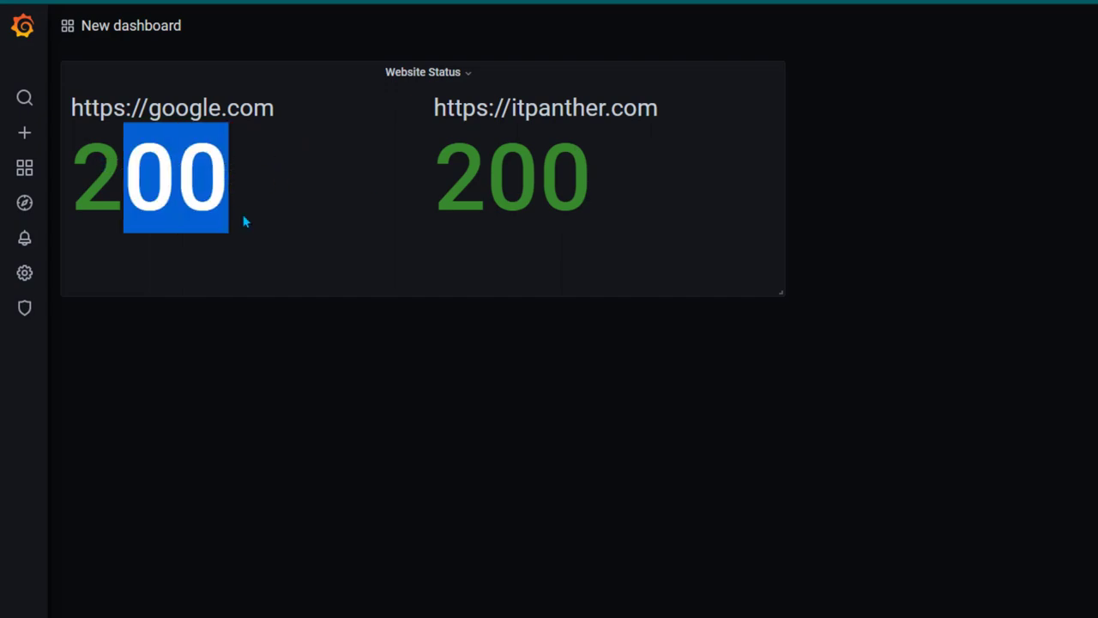
click(286, 354)
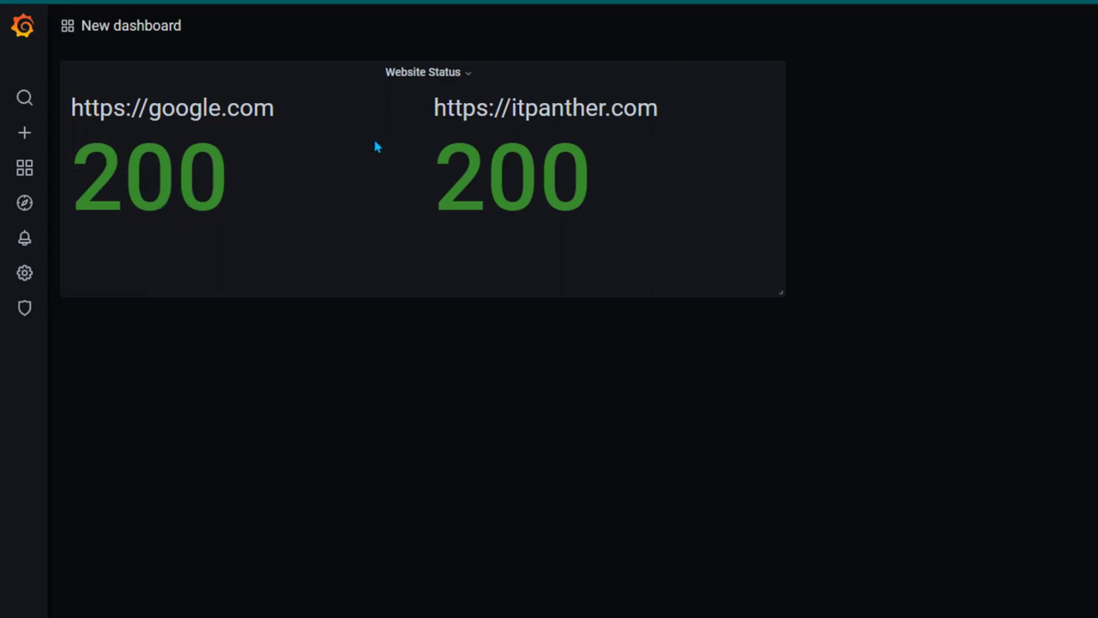
Edit the Website Status panel again and scroll its Field options down to Value mappings.
click(464, 74)
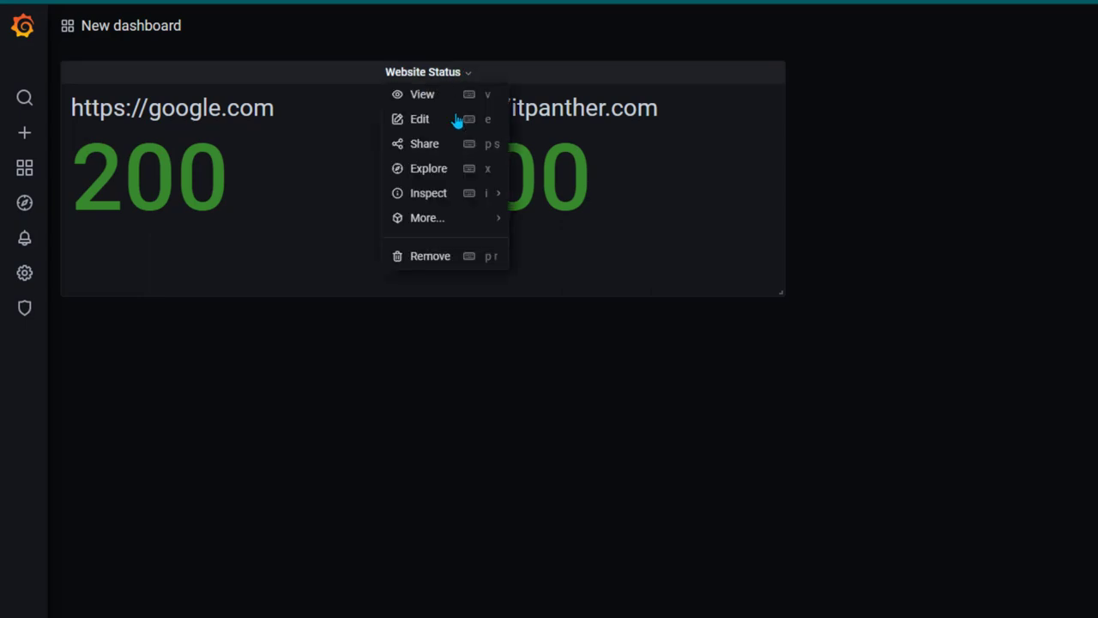
key(e)
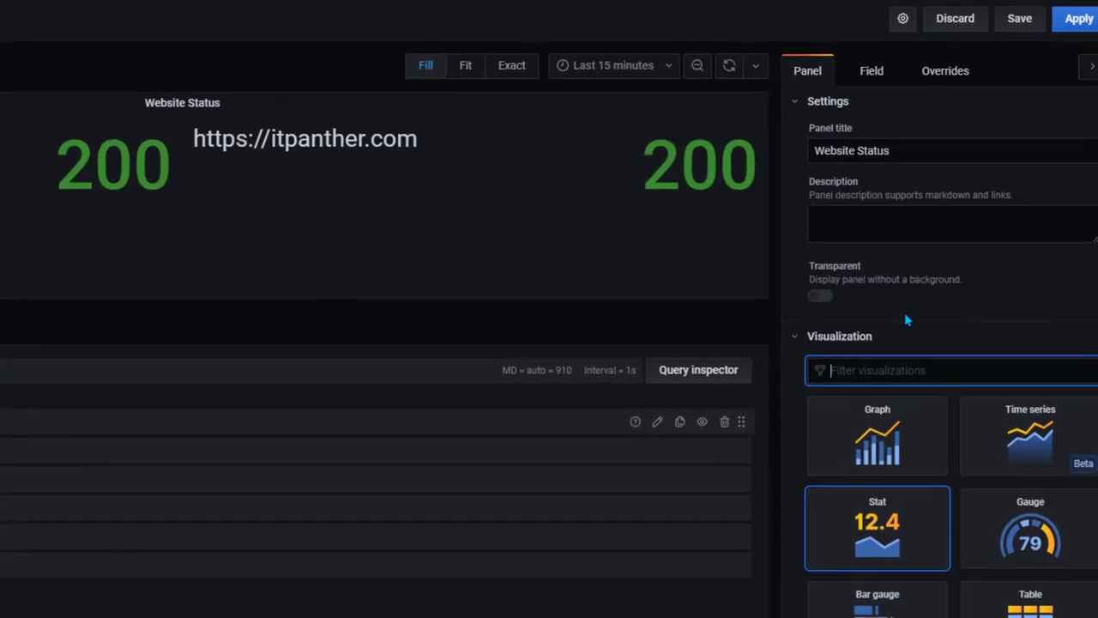
click(821, 336)
scroll(981, 429, down, 5)
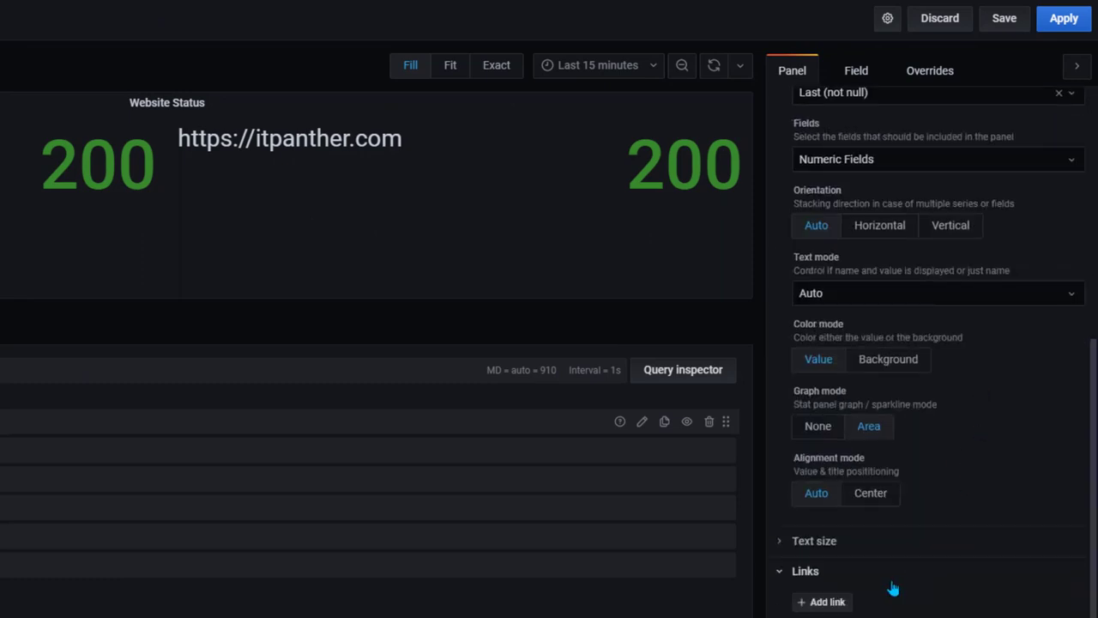
scroll(893, 589, up, 5)
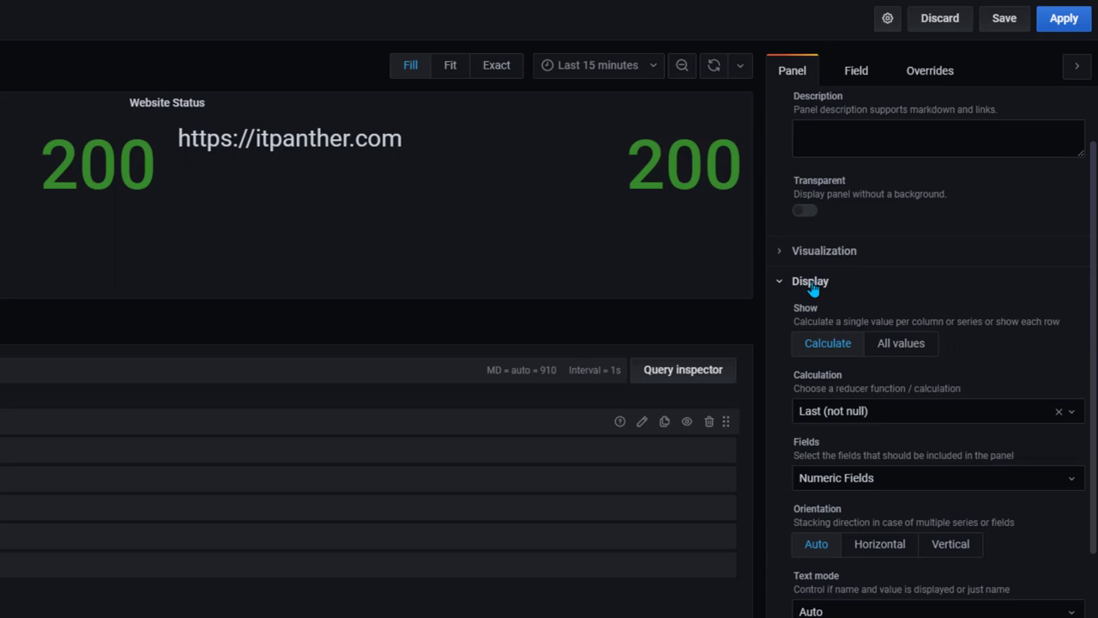
scroll(944, 489, down, 3)
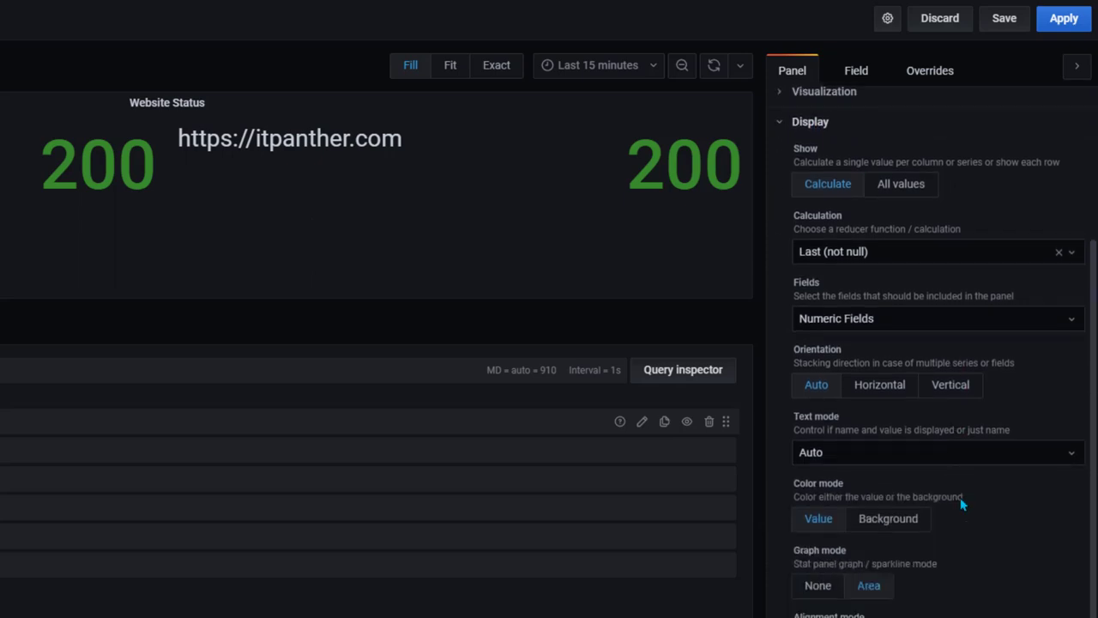
click(863, 74)
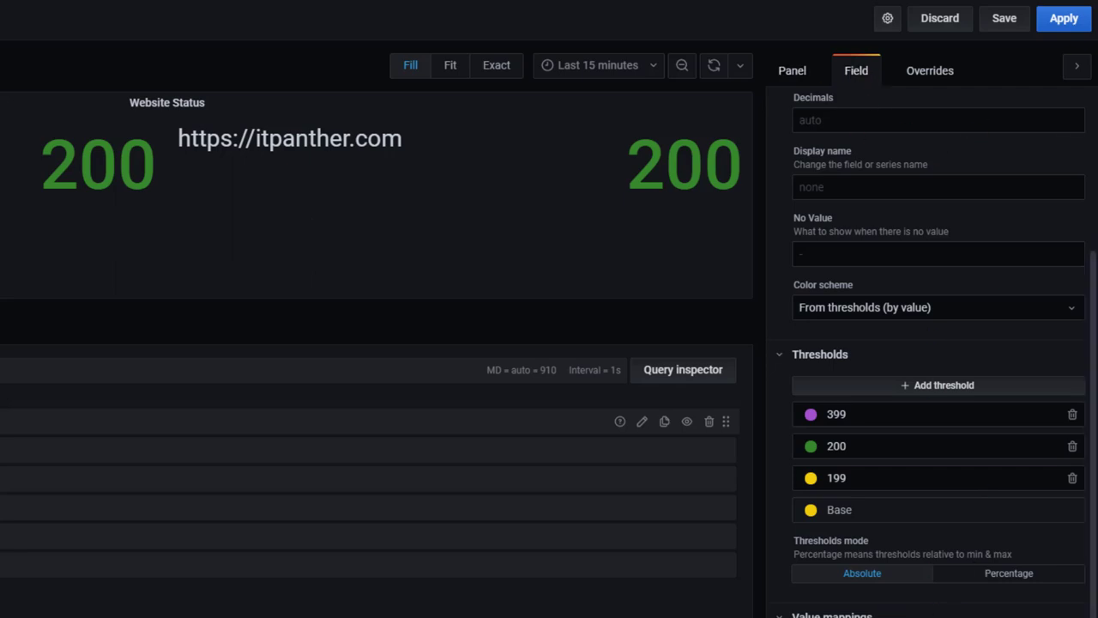
scroll(960, 603, down, 3)
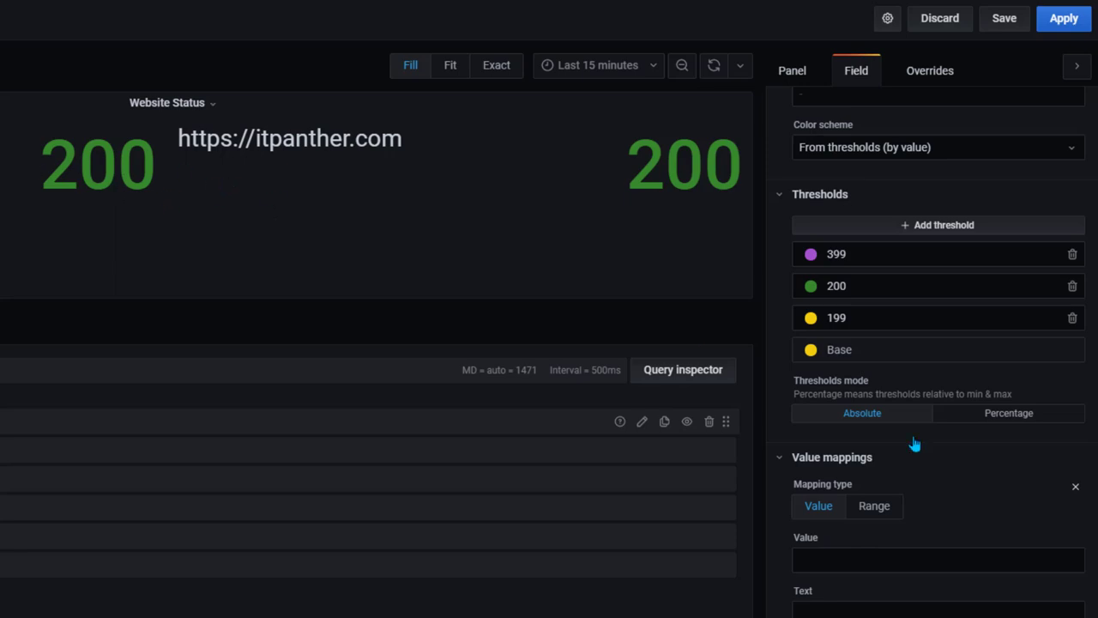
Add a value mapping that displays the value 200 as the text UP.
click(886, 560)
text(200)
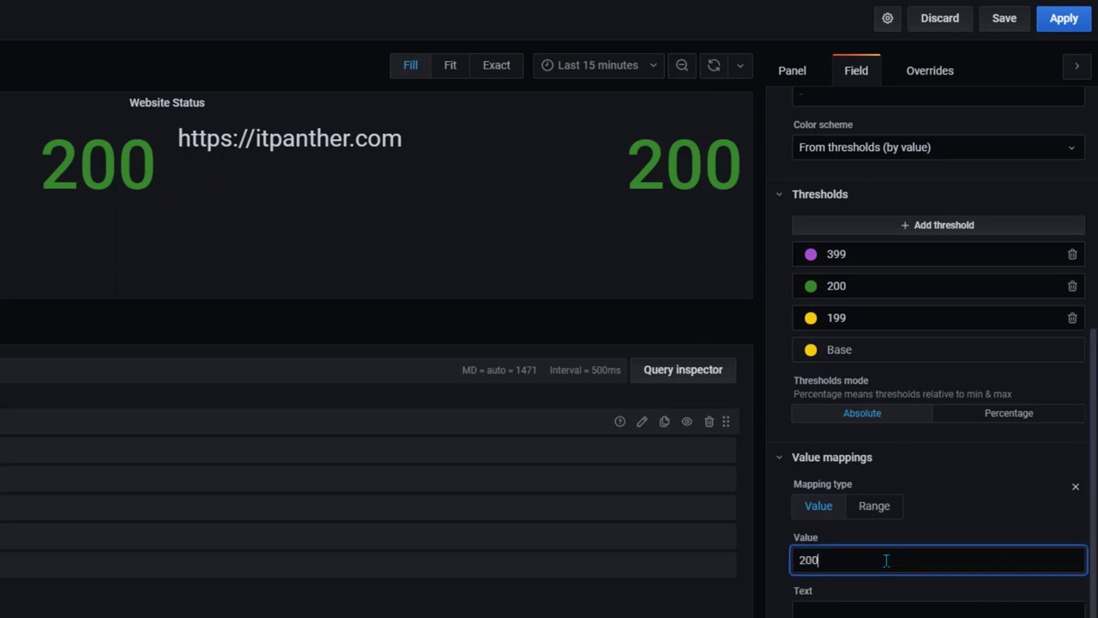
click(868, 610)
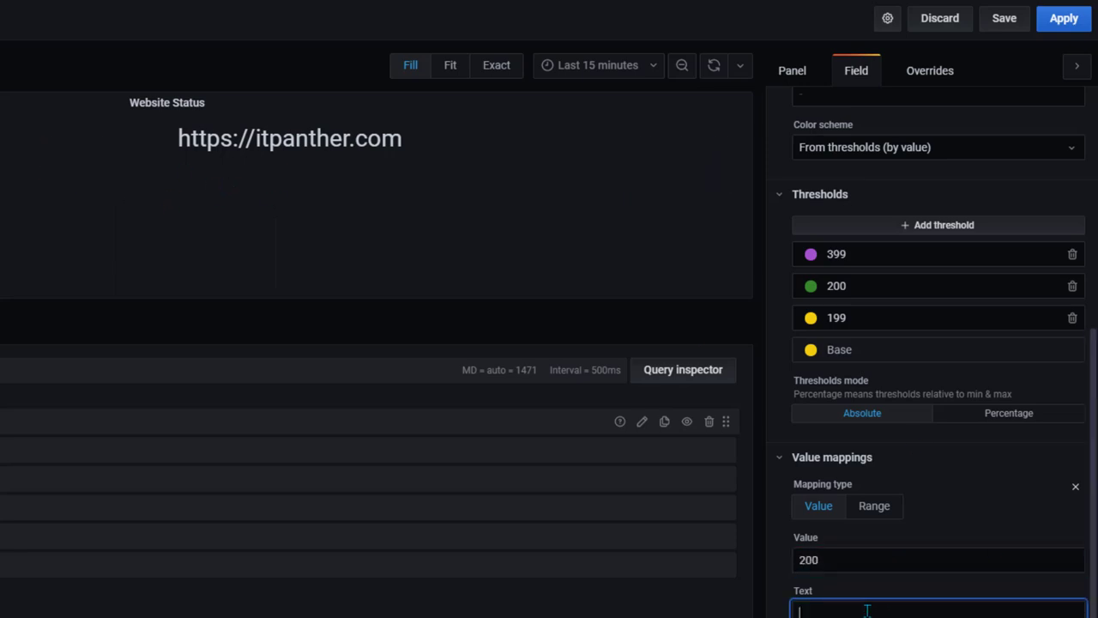
text(UP)
key(Tab)
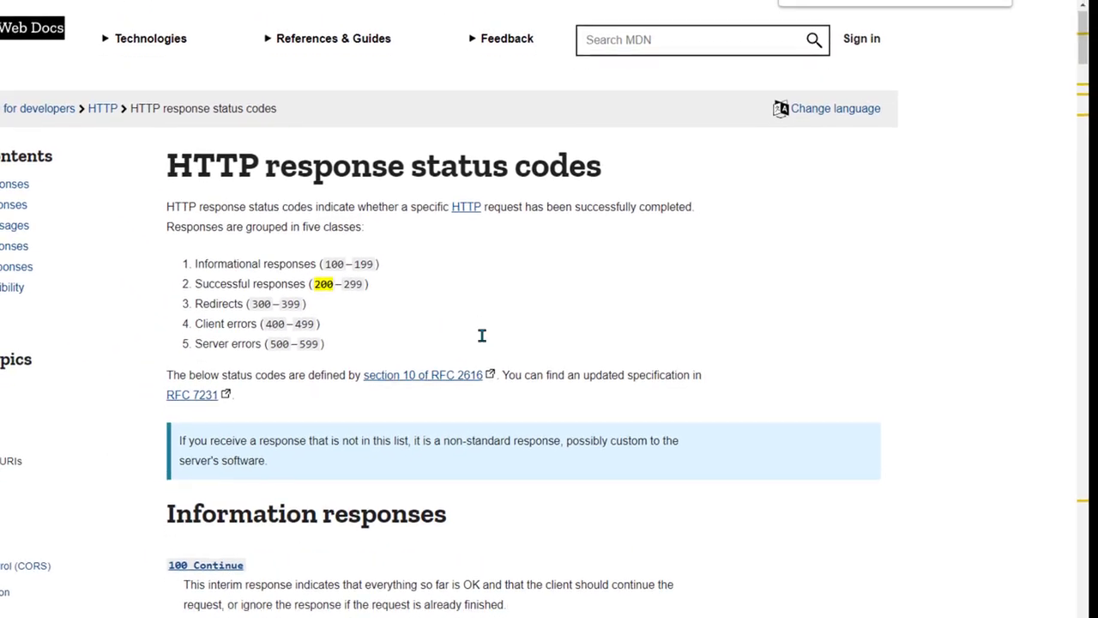
Scroll through the MDN page reviewing the 2xx, 3xx, 4xx and 5xx status codes.
scroll(434, 333, down, 5)
scroll(434, 333, down, 4)
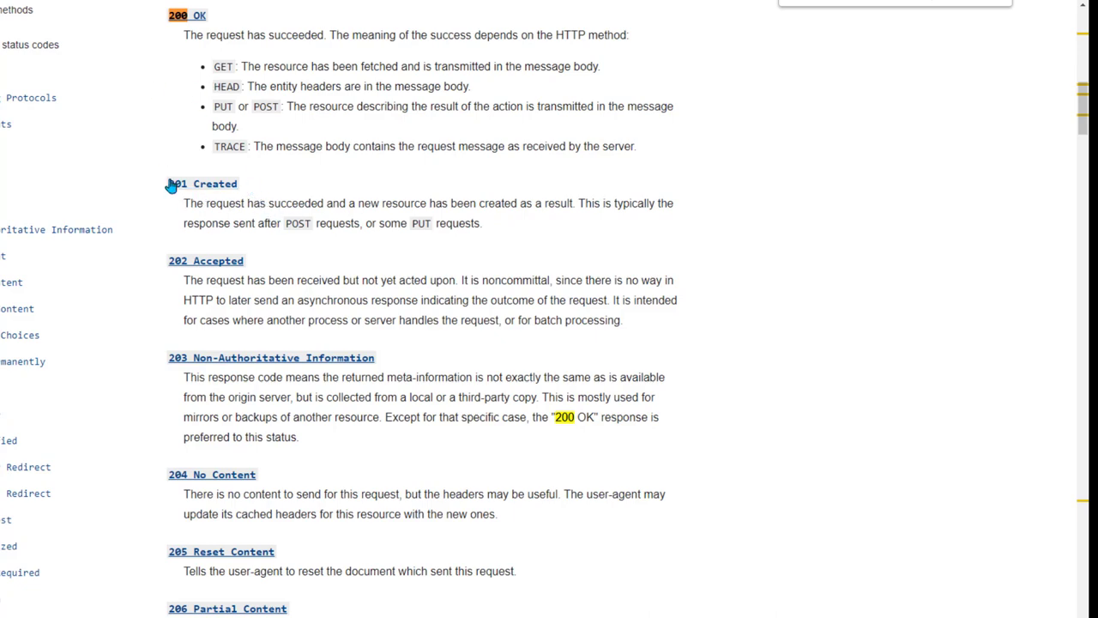
scroll(339, 339, down, 7)
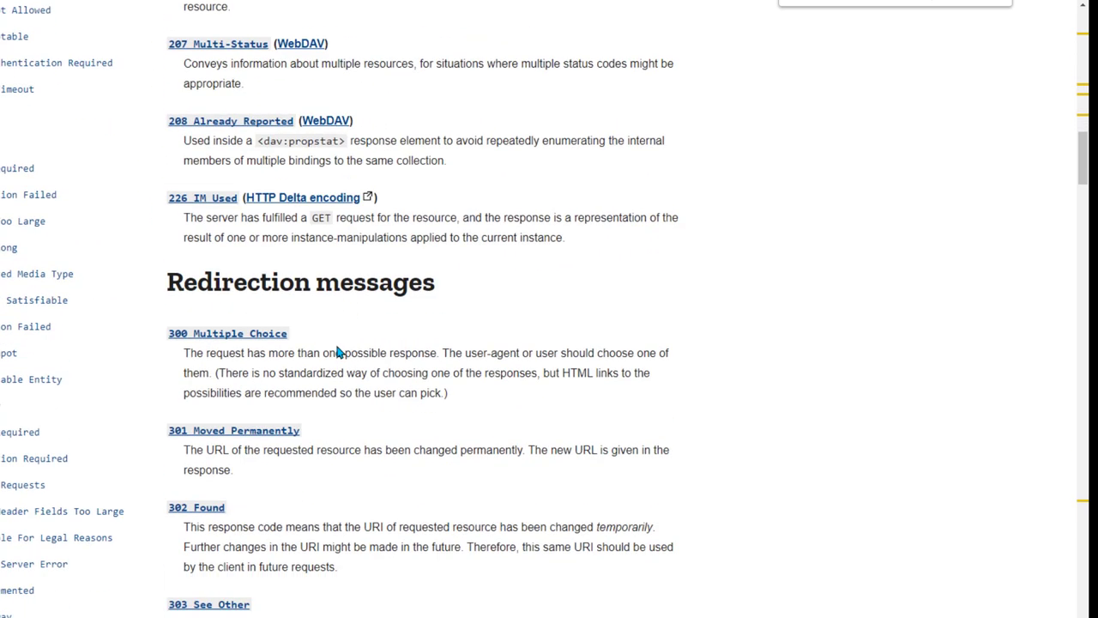
scroll(334, 398, down, 4)
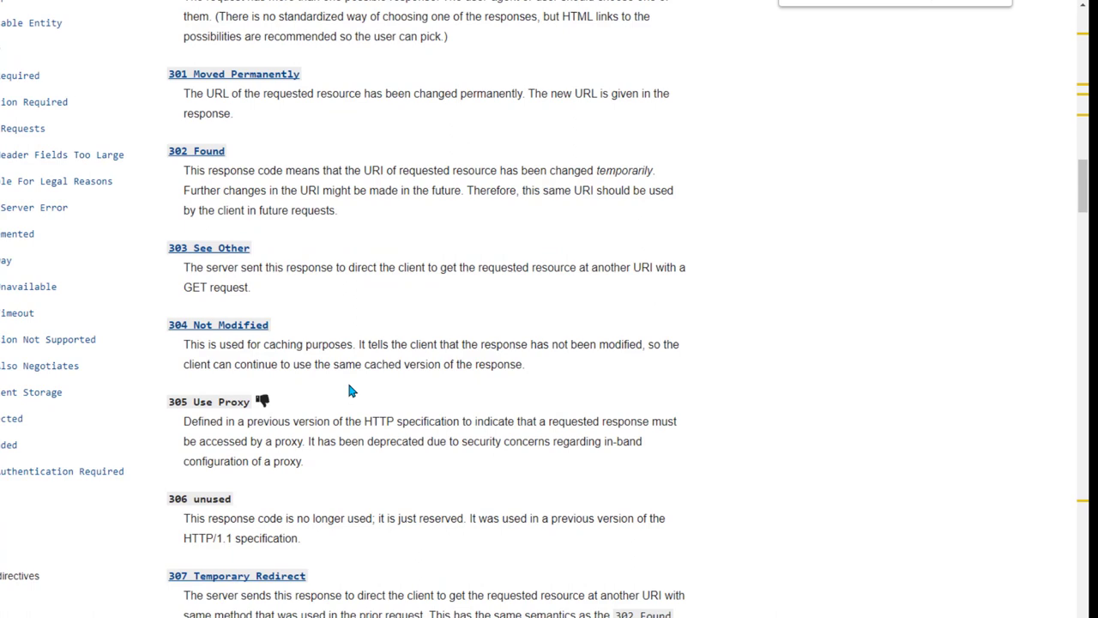
scroll(350, 390, down, 20)
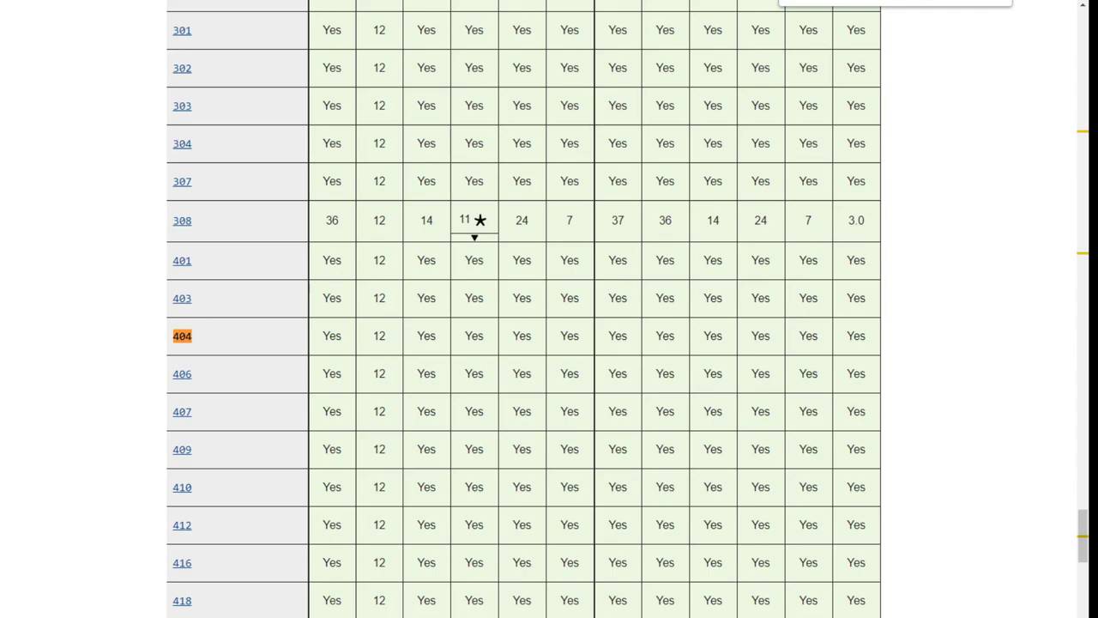
scroll(276, 221, up, 20)
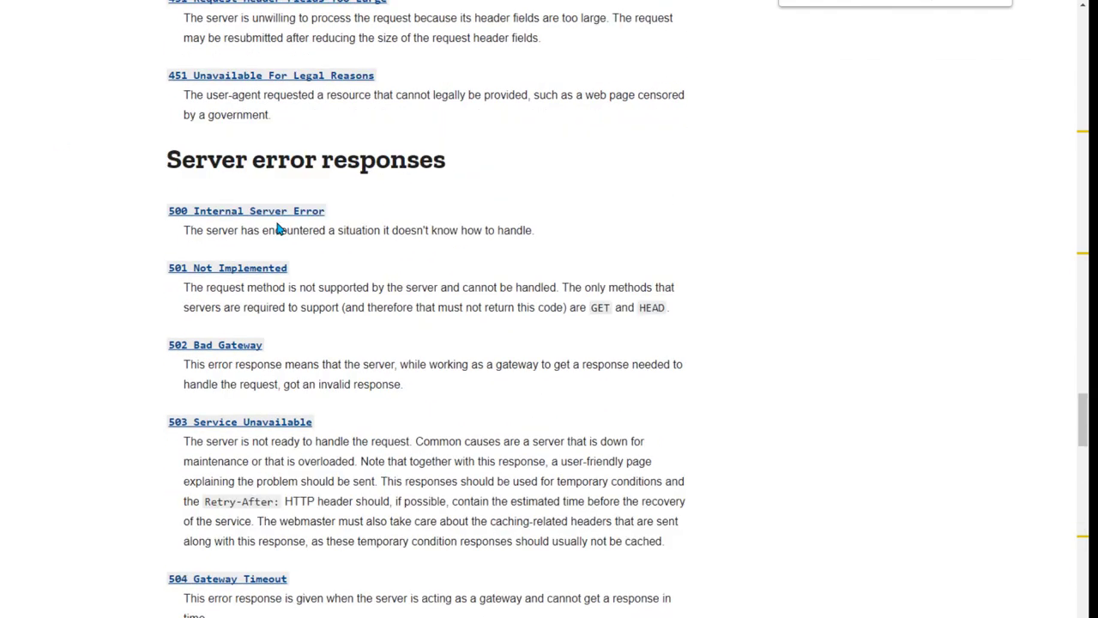
scroll(276, 227, up, 20)
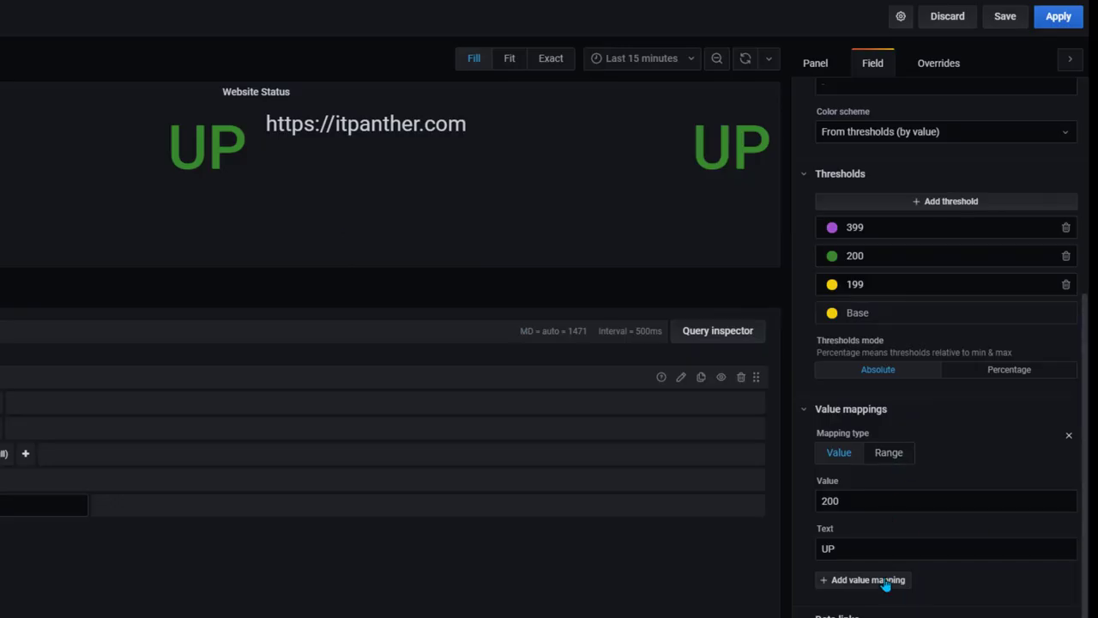
Add a second value mapping showing 'Not Found' for 404 on the Website Status panel, then apply it.
click(886, 580)
scroll(876, 515, down, 1)
click(869, 573)
text(404)
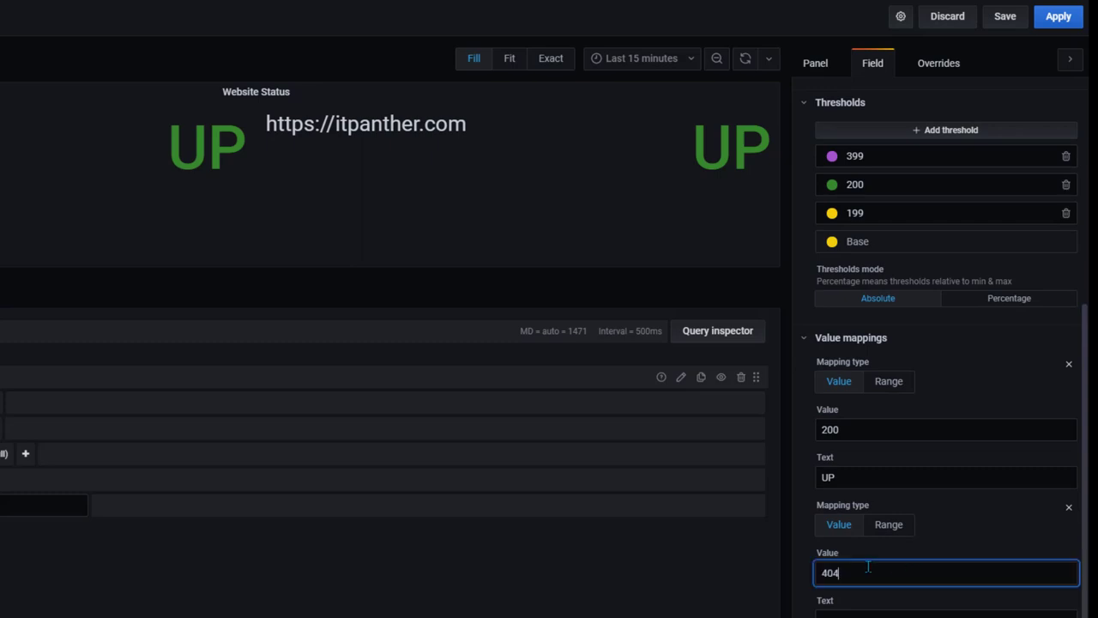
scroll(868, 567, down, 2)
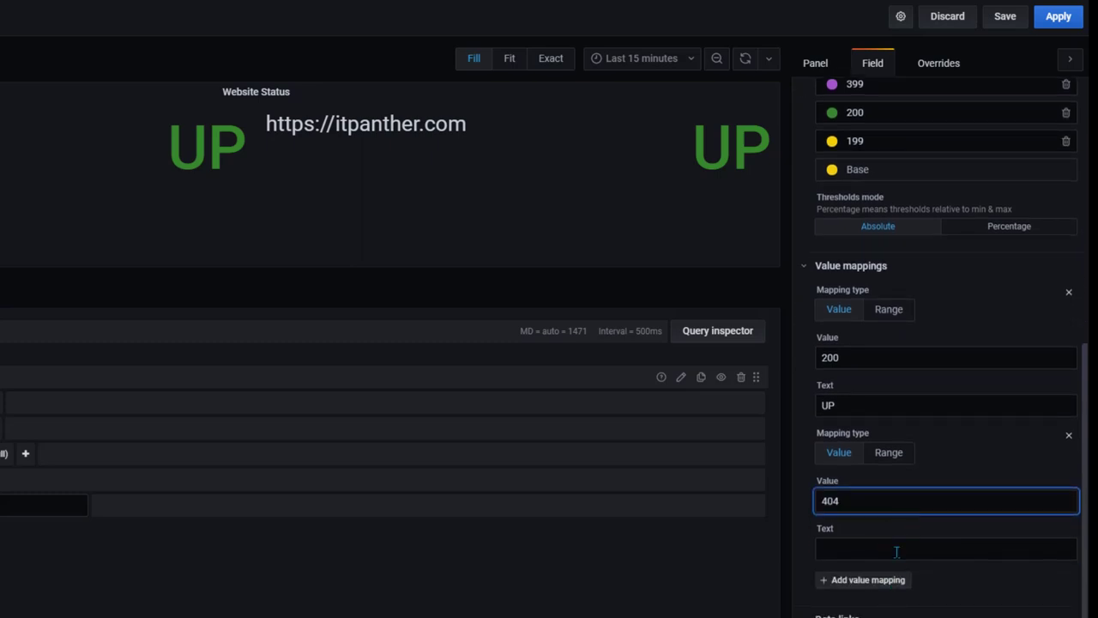
click(897, 550)
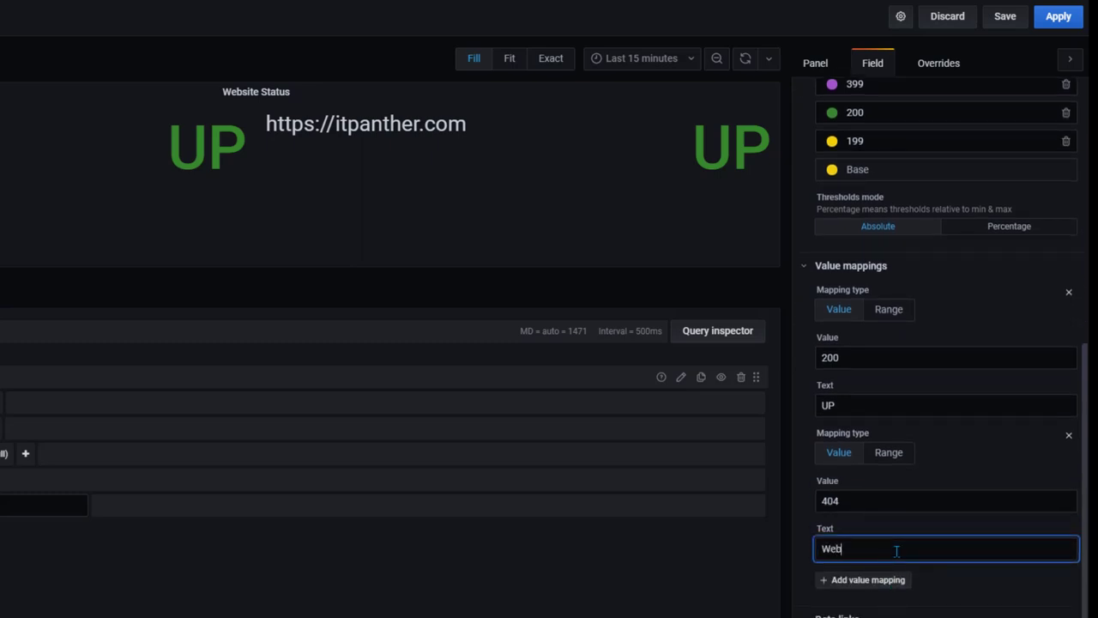
text(Not Found)
click(1003, 581)
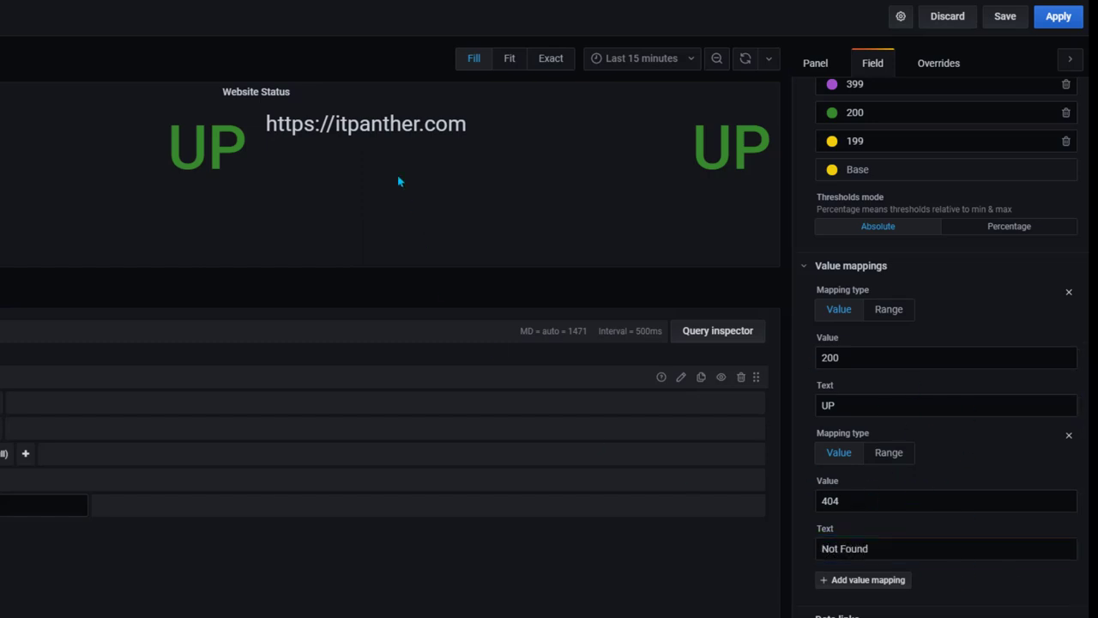
click(1059, 21)
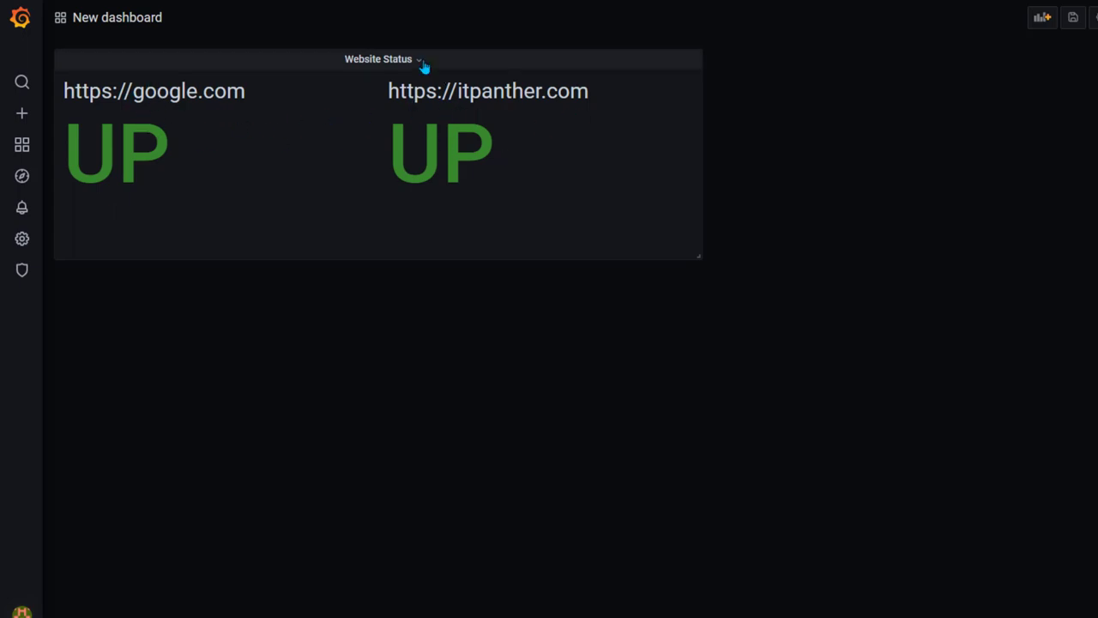
Add a new panel whose query selects response_time from the http_response measurement.
click(1041, 18)
click(412, 139)
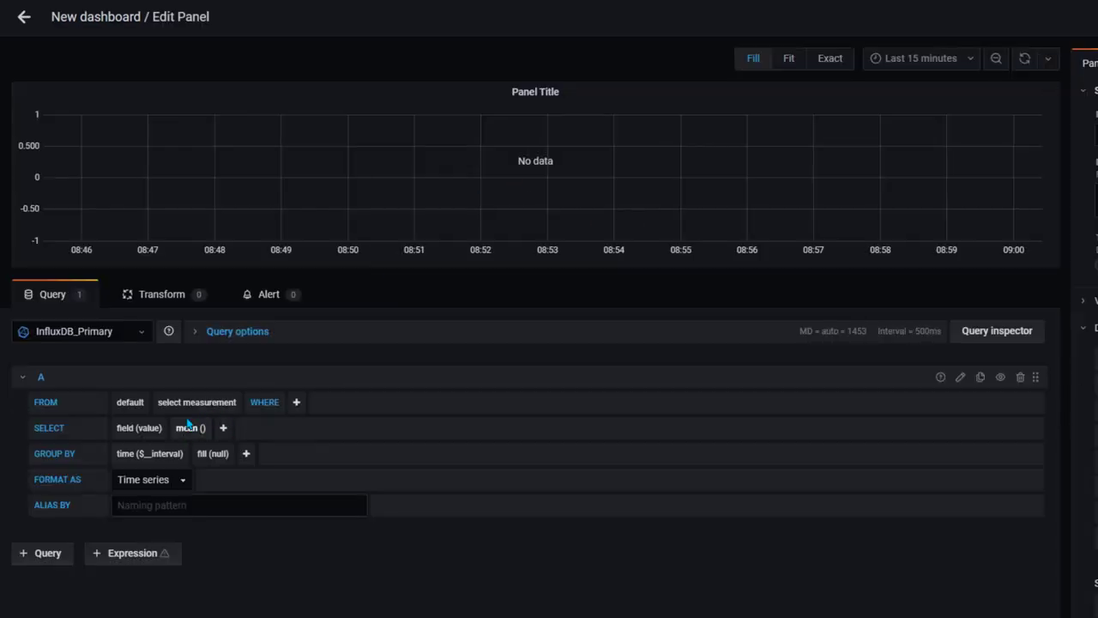
click(197, 402)
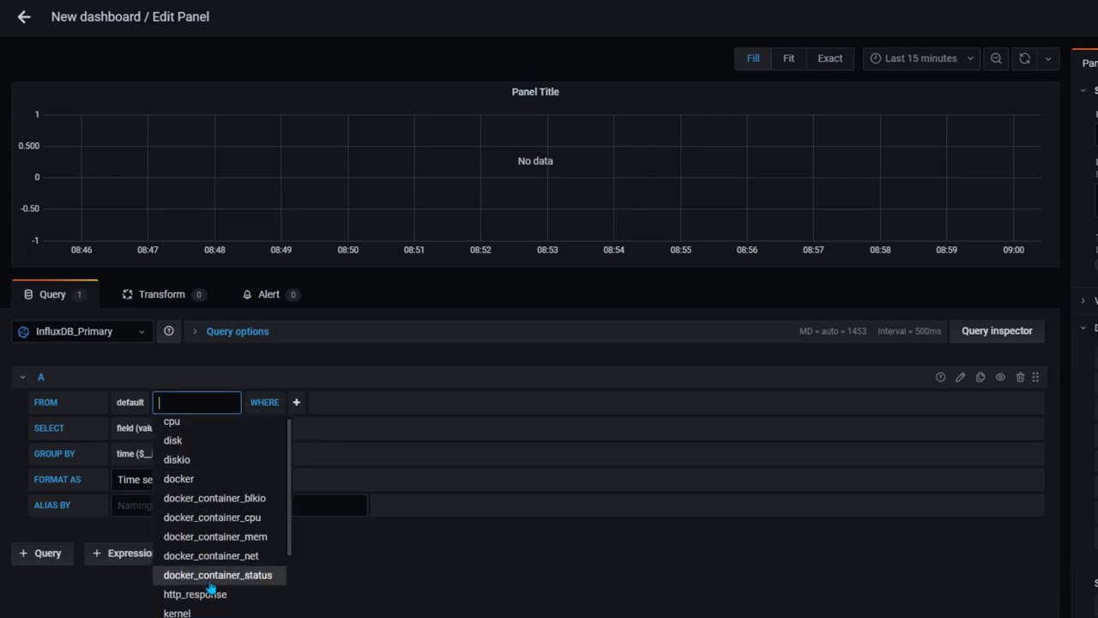
scroll(215, 549, down, 3)
click(233, 486)
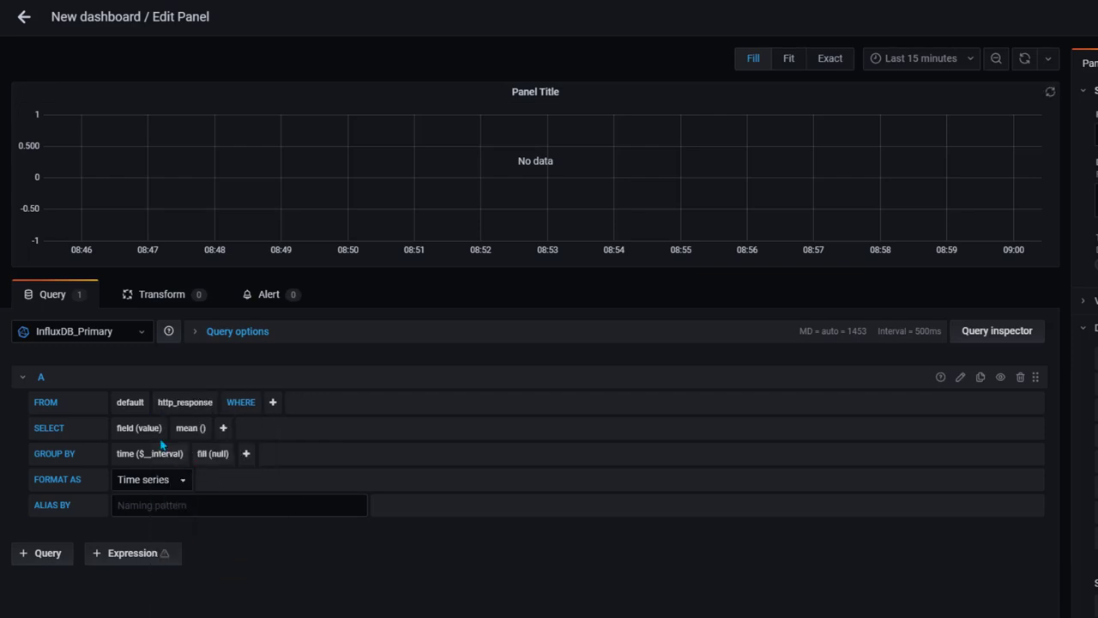
click(151, 430)
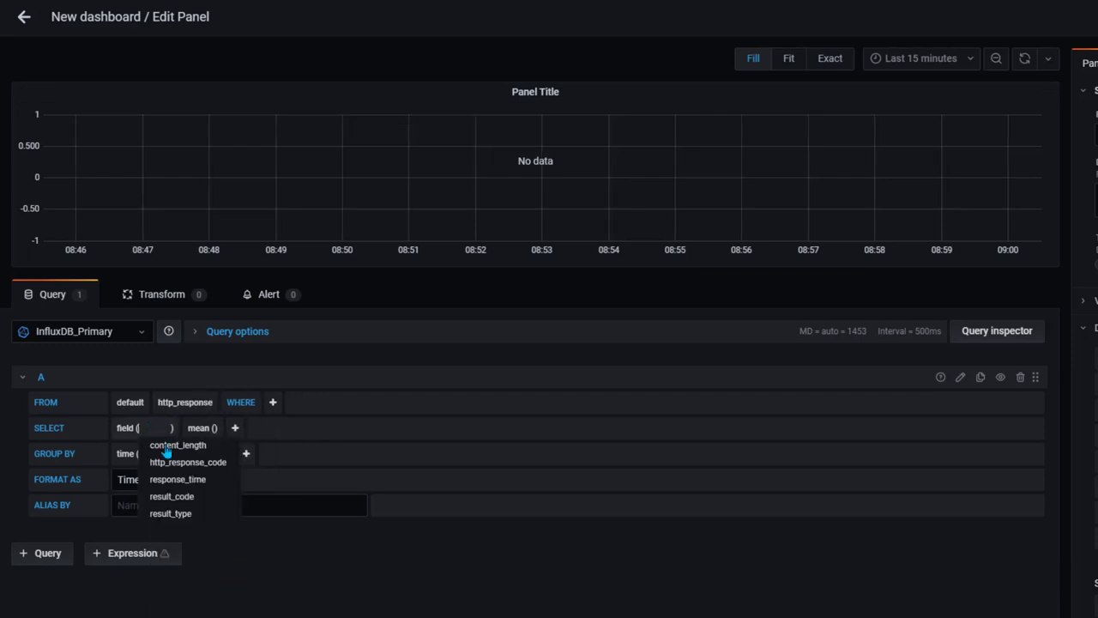
click(211, 483)
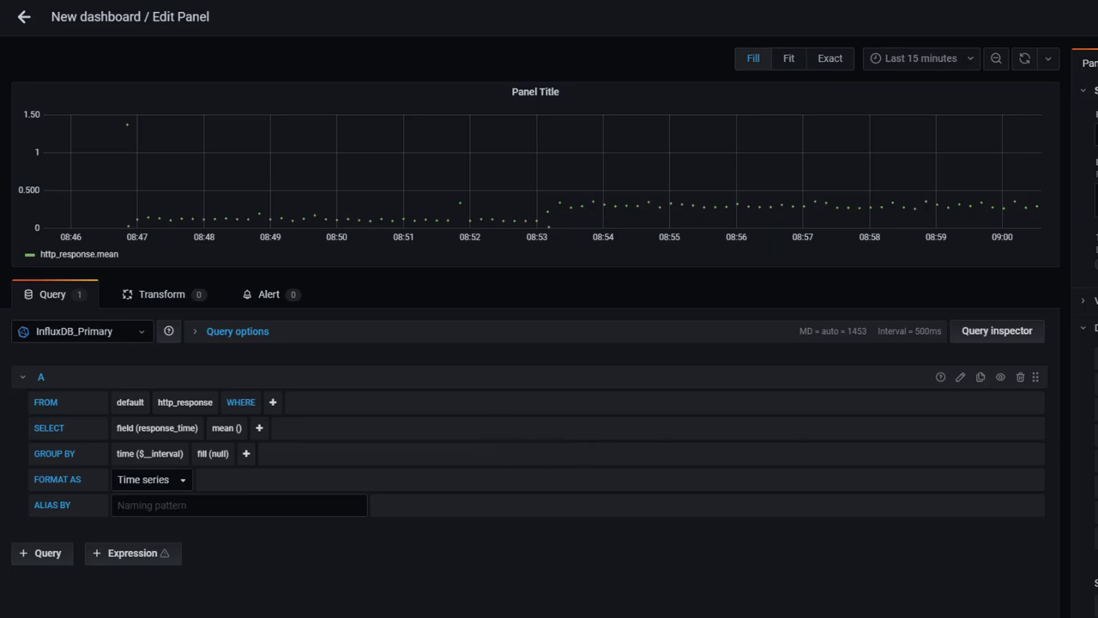
Replace the mean() aggregation with the last selector on response_time.
click(219, 430)
click(258, 427)
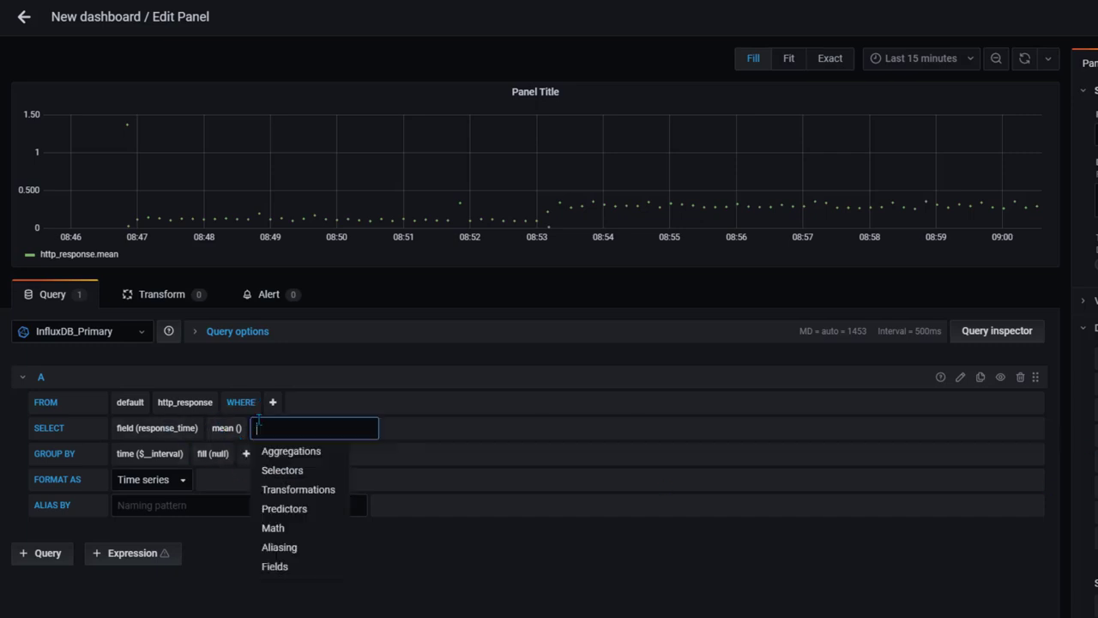
text(last)
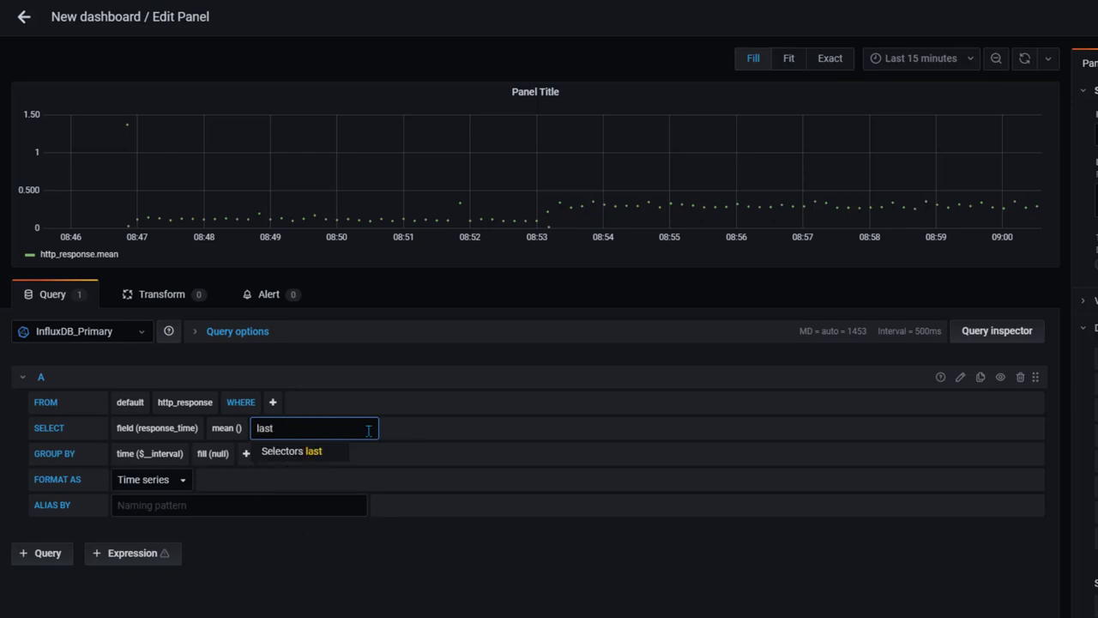
click(319, 454)
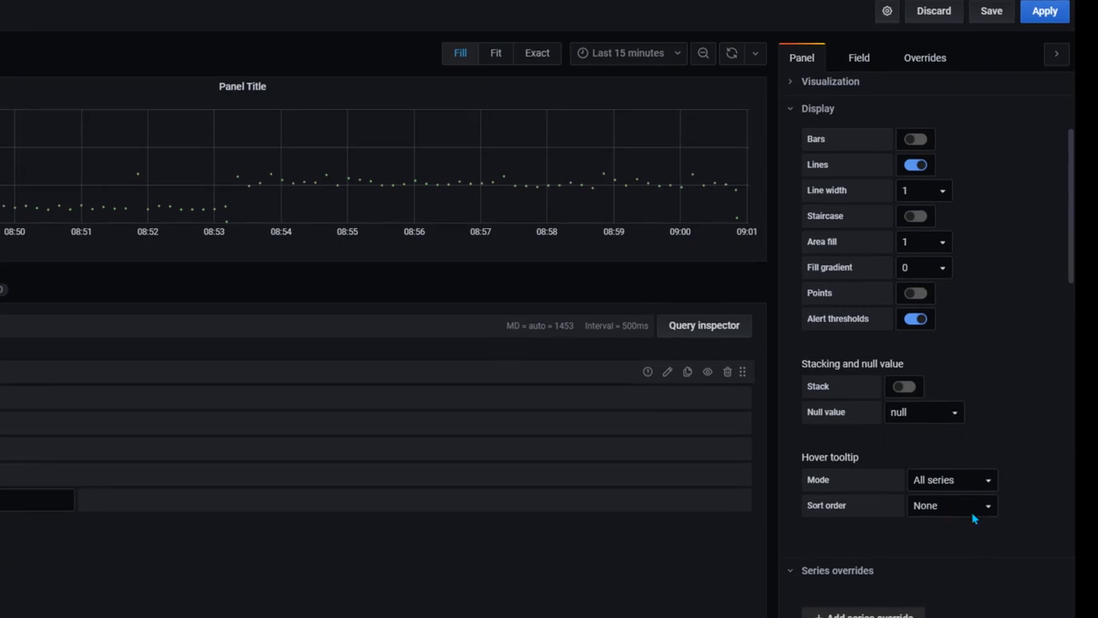
scroll(968, 497, up, 3)
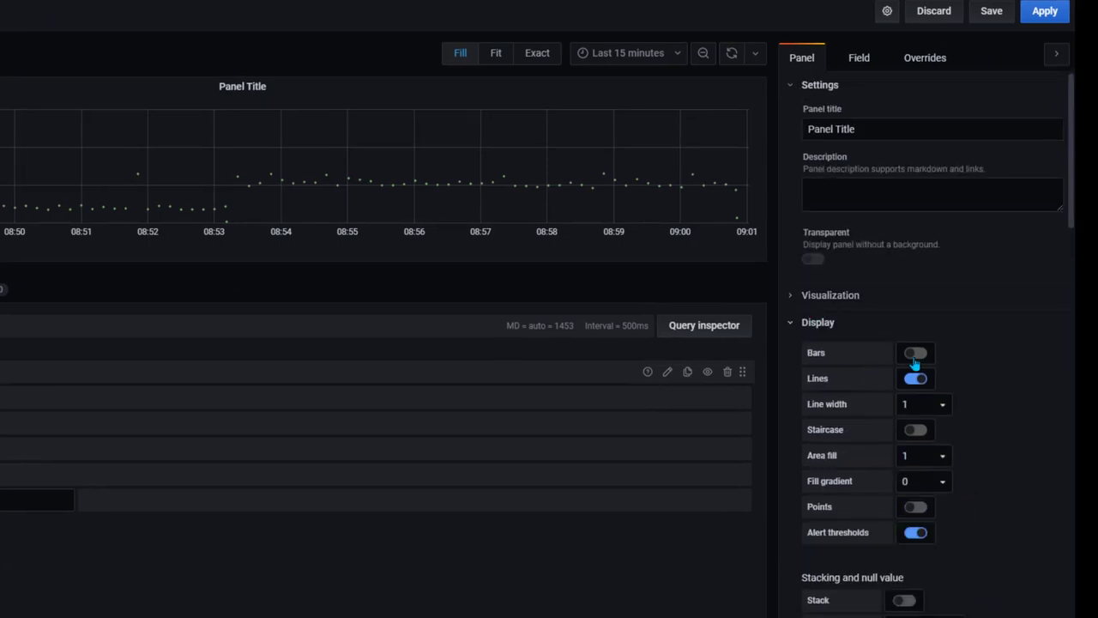
scroll(943, 387, down, 5)
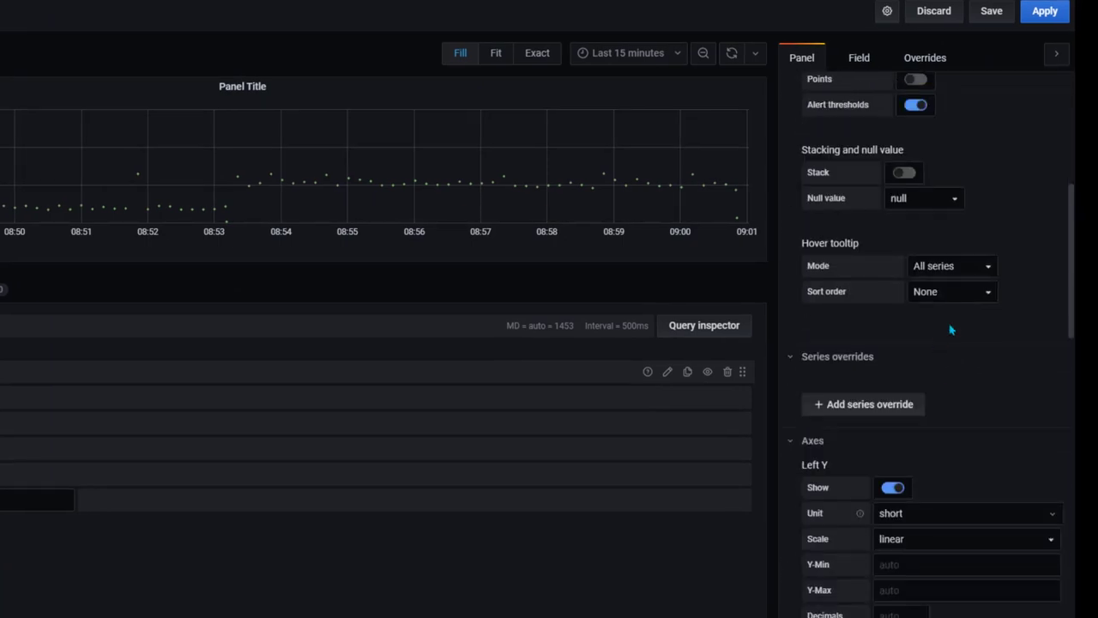
scroll(952, 330, up, 5)
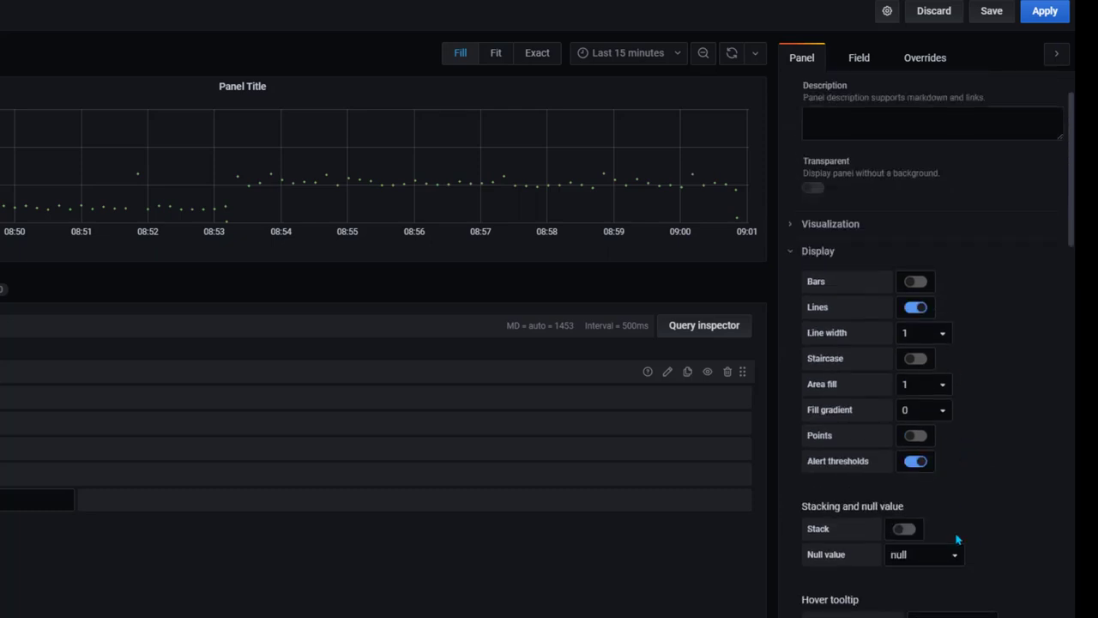
Set the graph's Null value display option to connected.
click(950, 562)
click(948, 573)
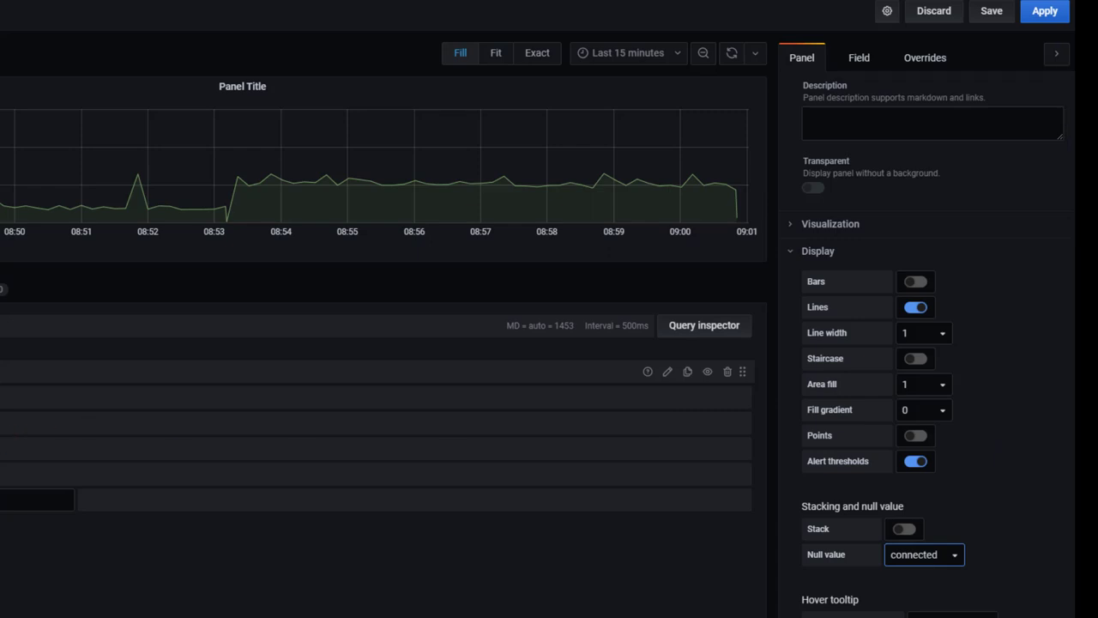
click(0, 448)
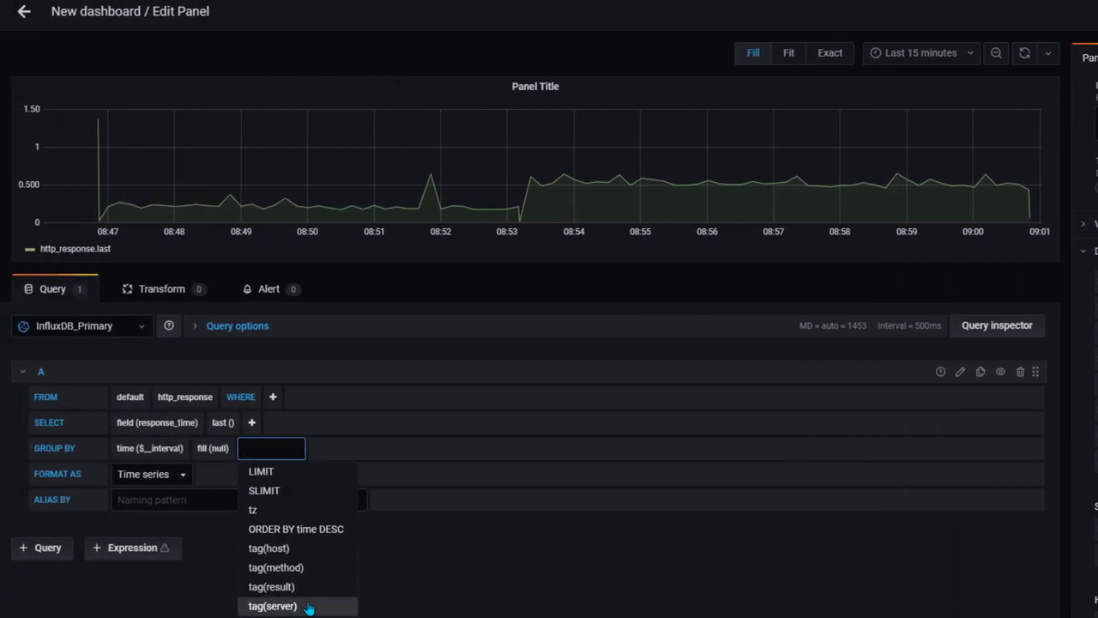
Group the response_time query by tag(server) to plot separate google.com and itpanther.com lines.
click(309, 608)
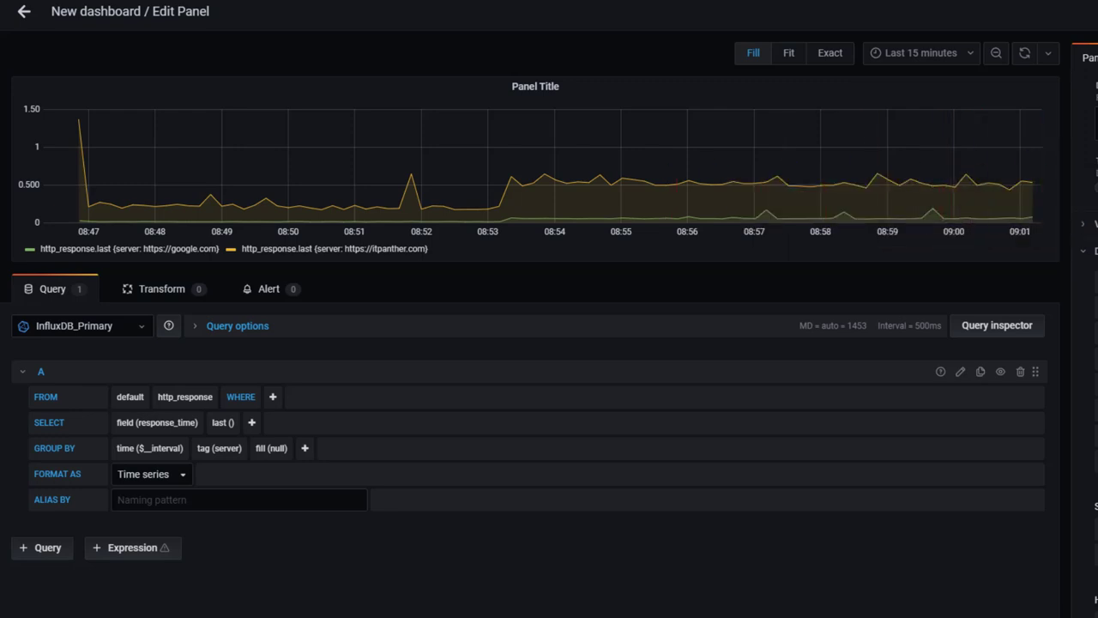
click(983, 343)
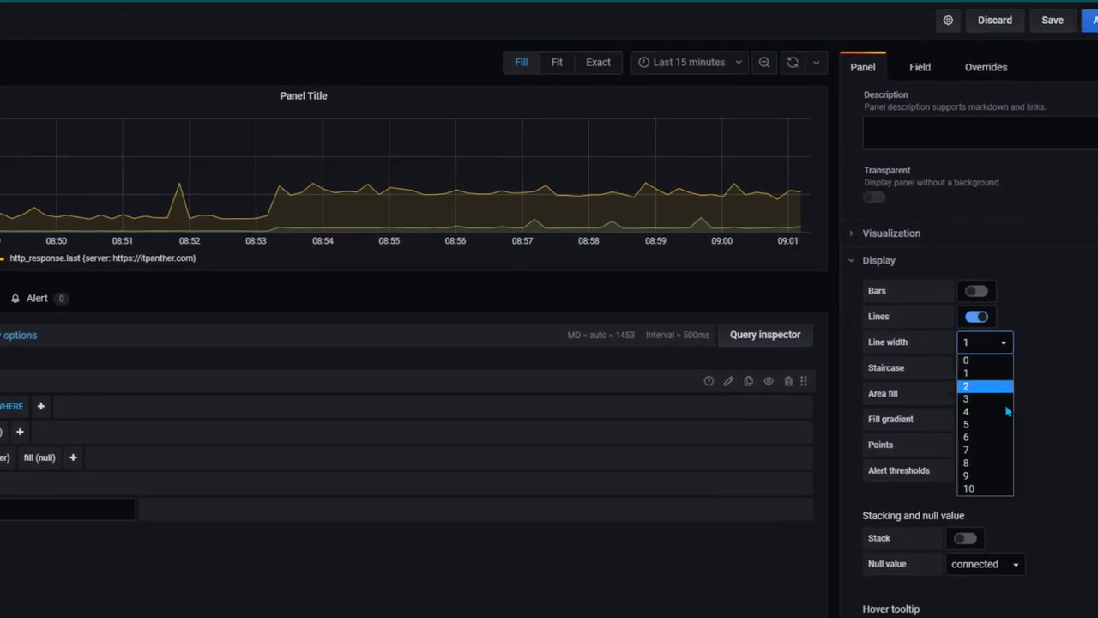
Set the graph line width to 4 and apply the change.
key(Escape)
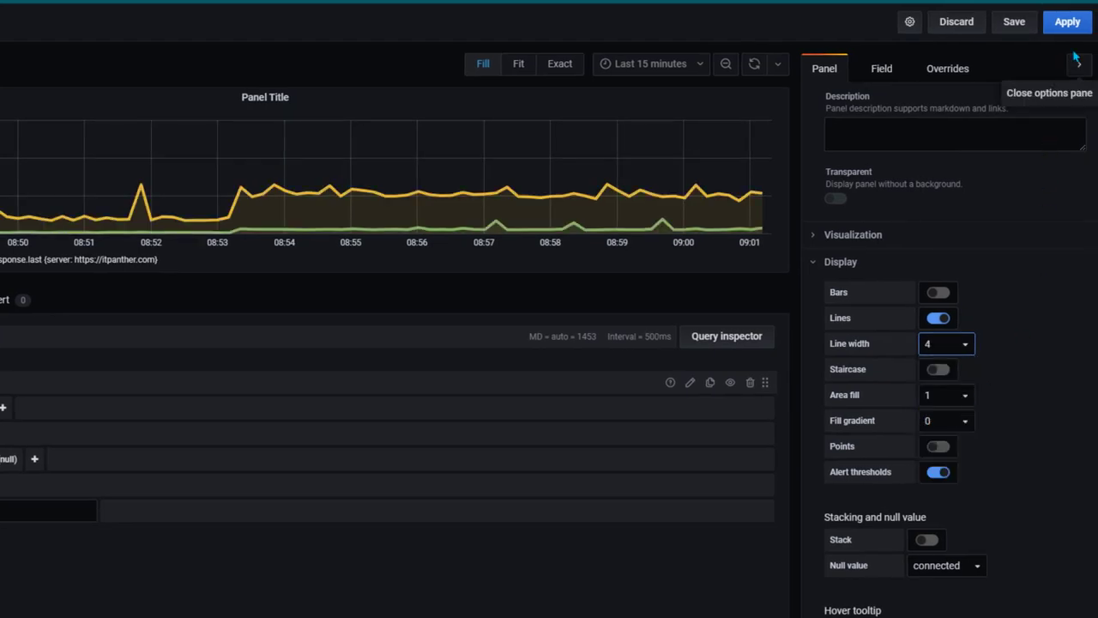
click(1067, 21)
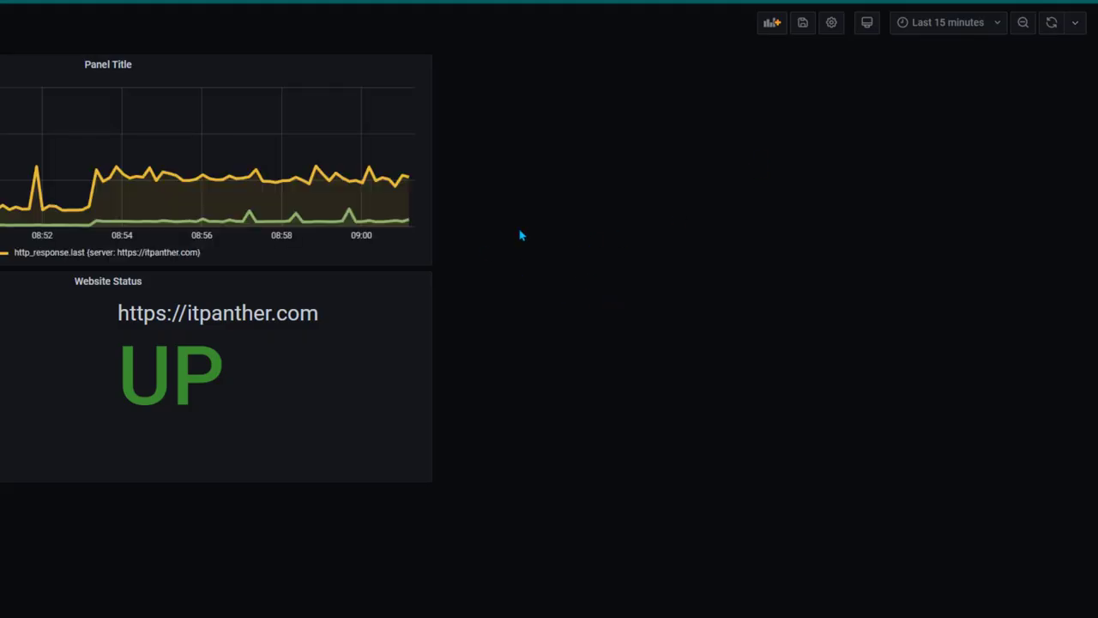
click(140, 69)
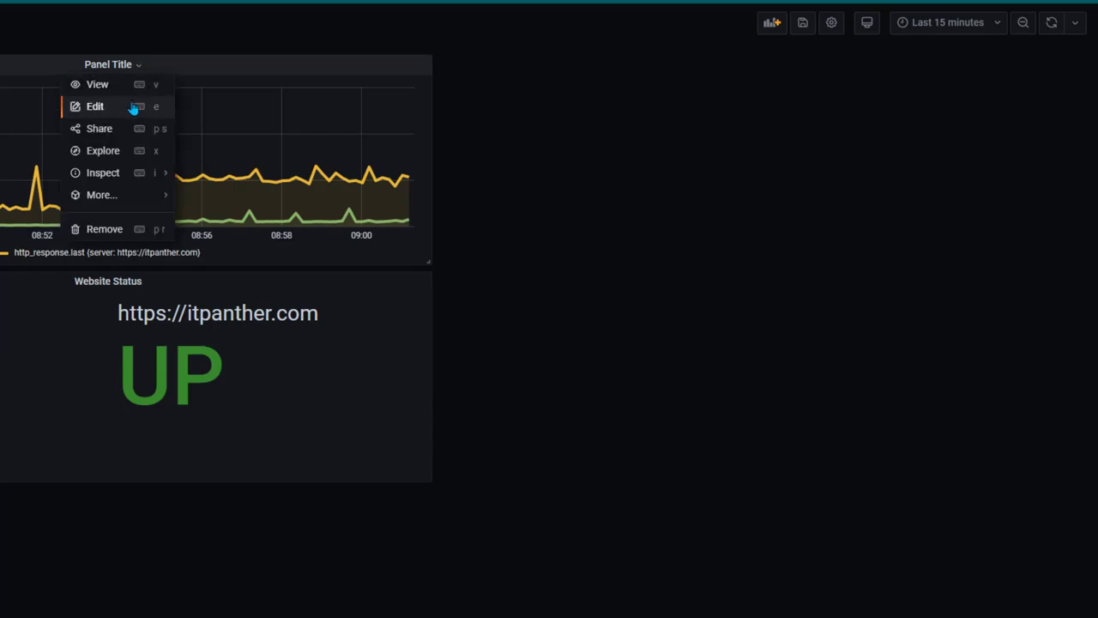
click(135, 108)
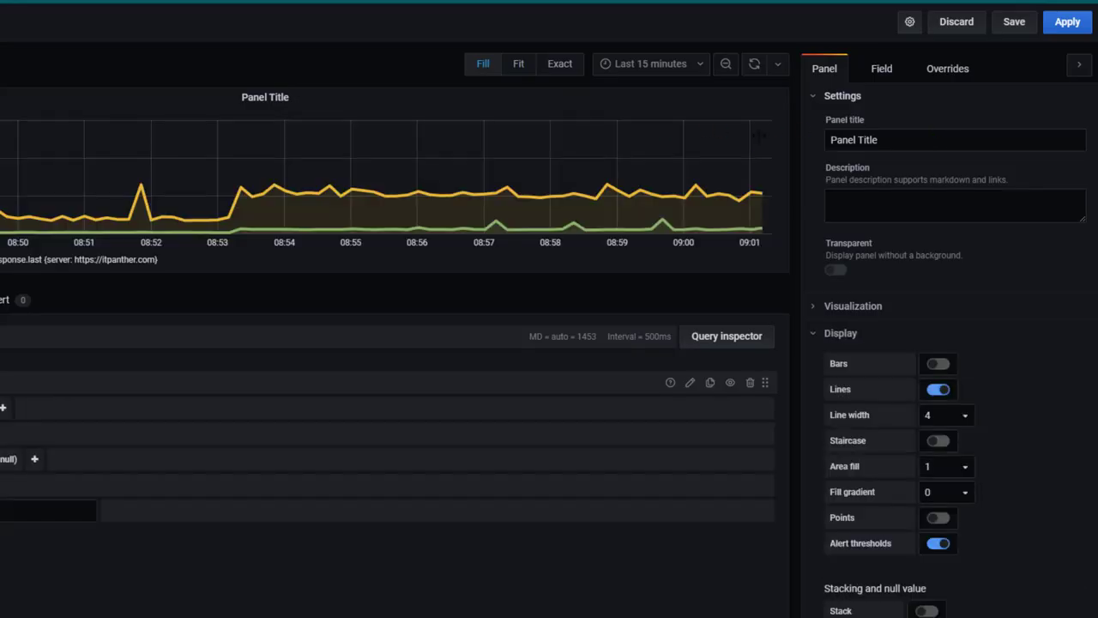
Rename the panel to 'Response Time' and place it beside Website Status.
triple_click(918, 139)
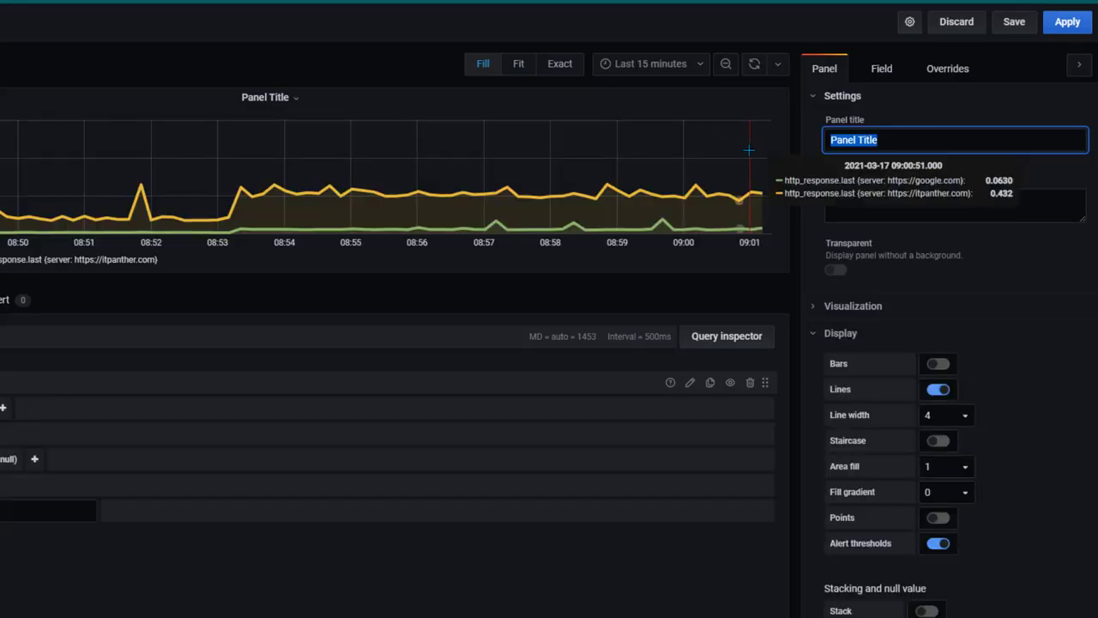
text(Response Time)
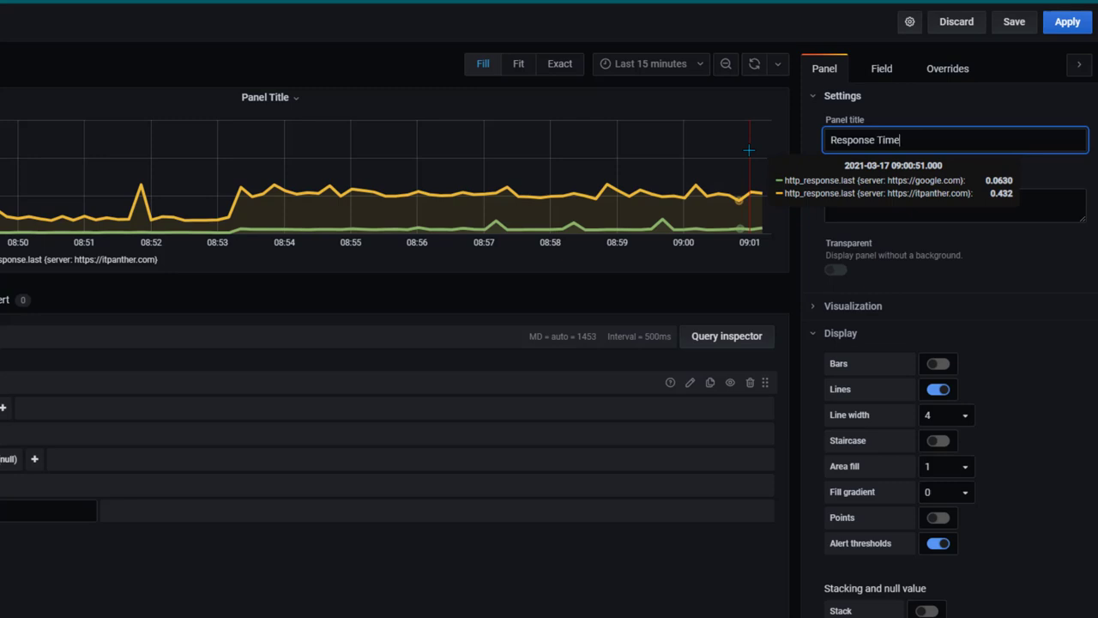
click(1068, 22)
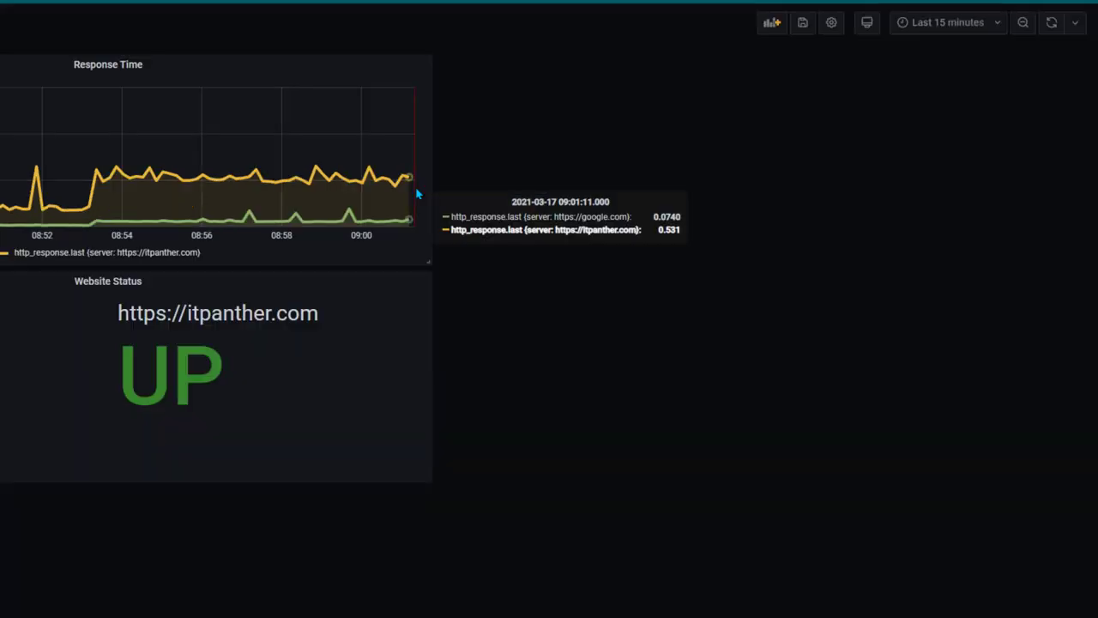
drag(138, 74, 815, 171)
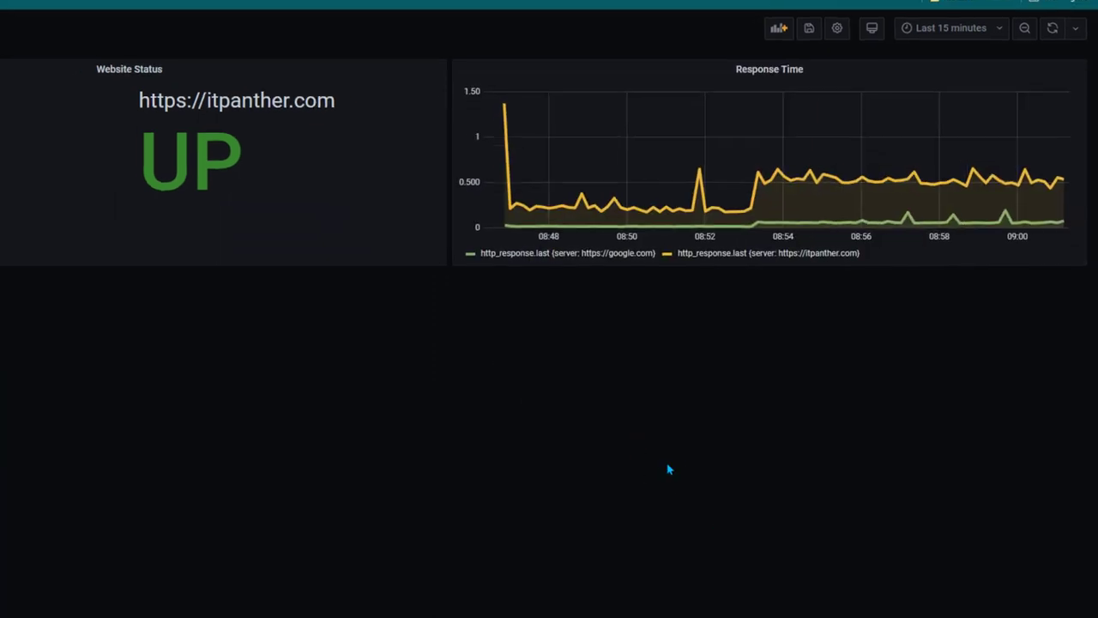